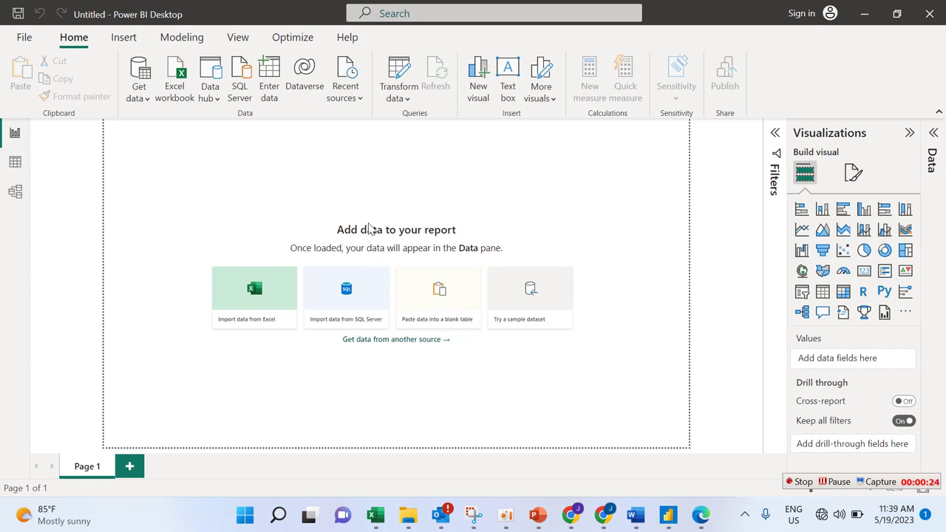
# Step: Import the financials table from the Financial Sample Excel workbook and open it for transforming
pyautogui.click(146, 103)
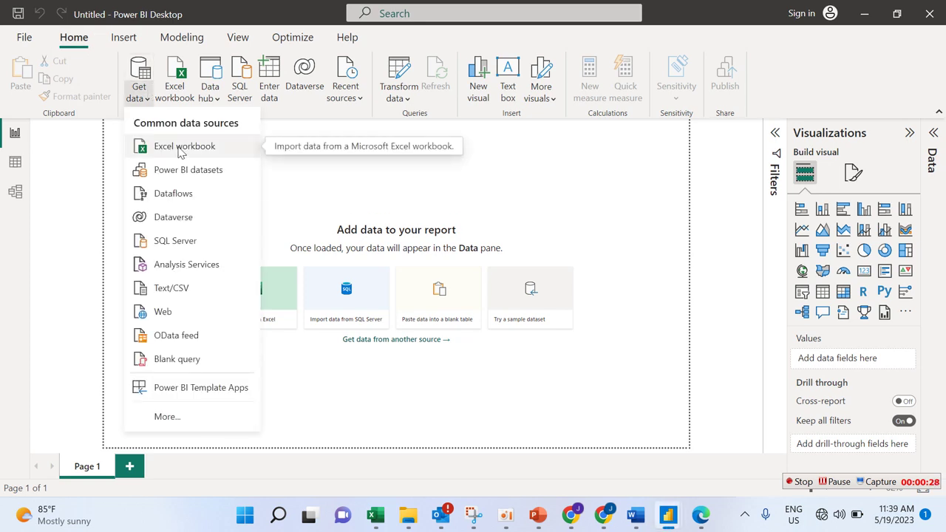
pyautogui.click(179, 148)
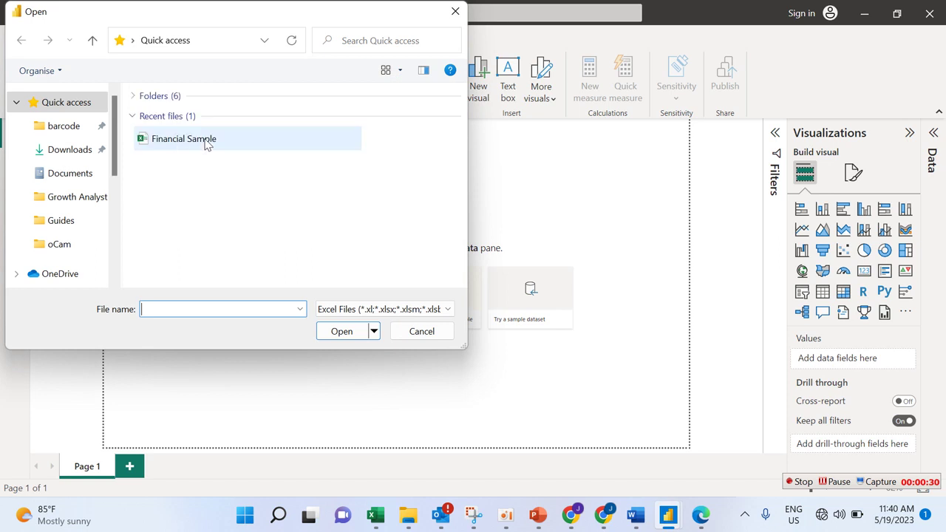
pyautogui.click(248, 140)
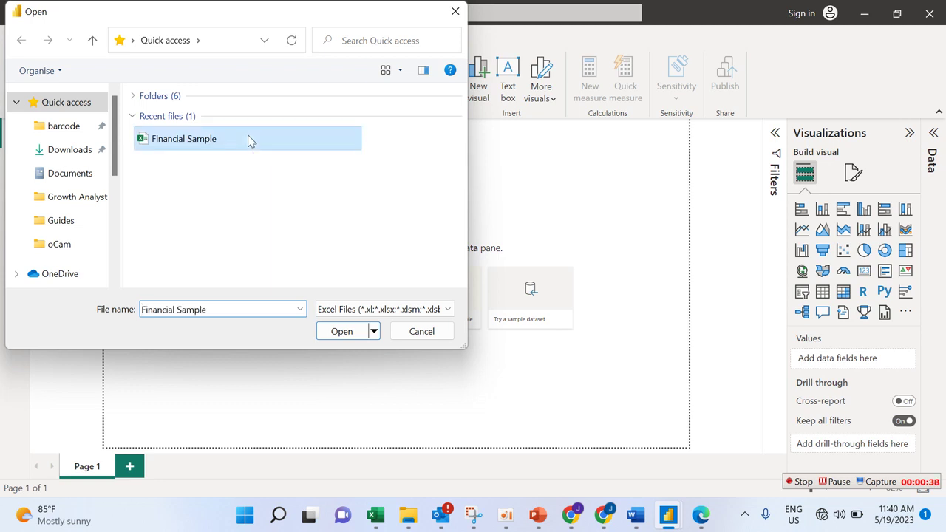
pyautogui.click(343, 334)
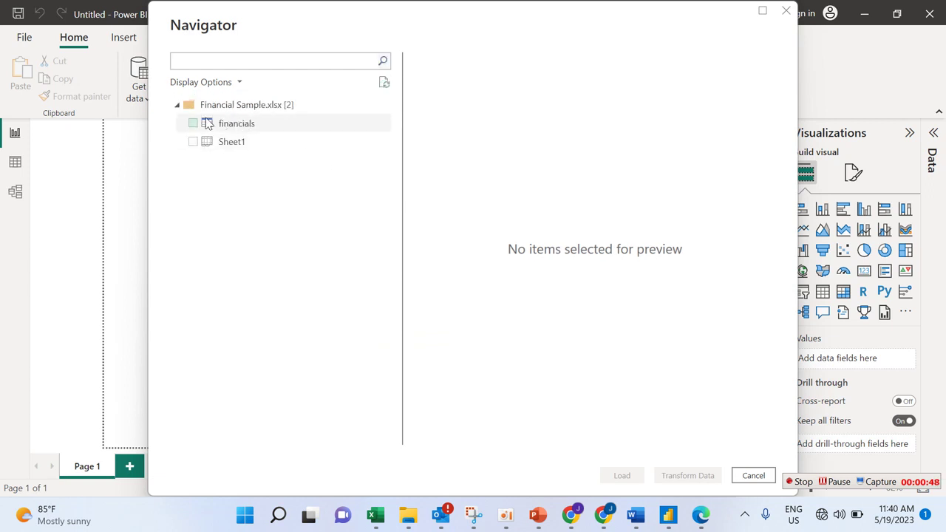
pyautogui.click(193, 125)
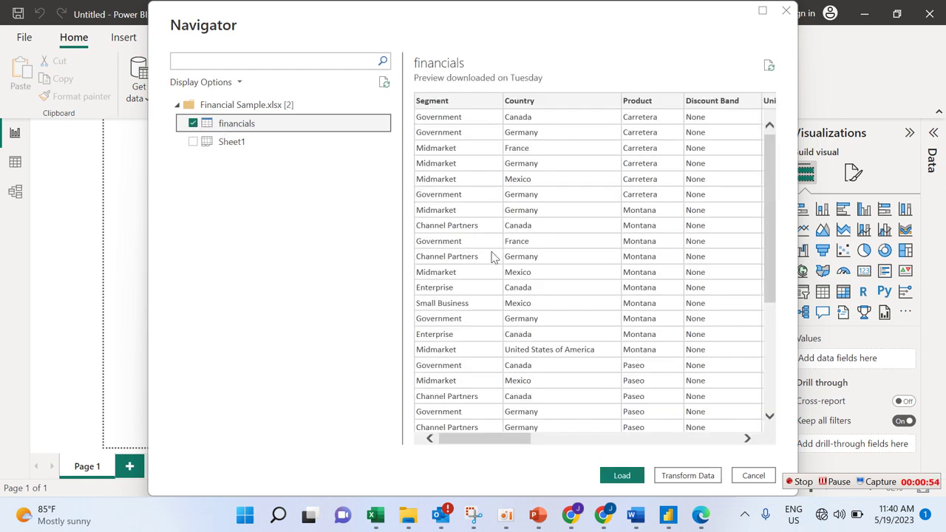
pyautogui.click(687, 476)
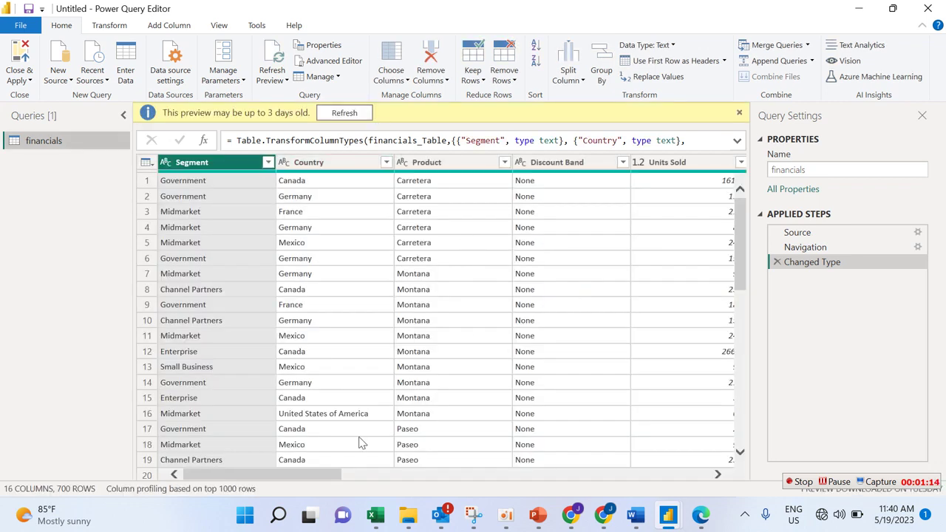
# Step: Close and apply the financials query to load it into the report, and expand the table's field list
pyautogui.moveTo(314, 480); pyautogui.dragTo(86, 195)
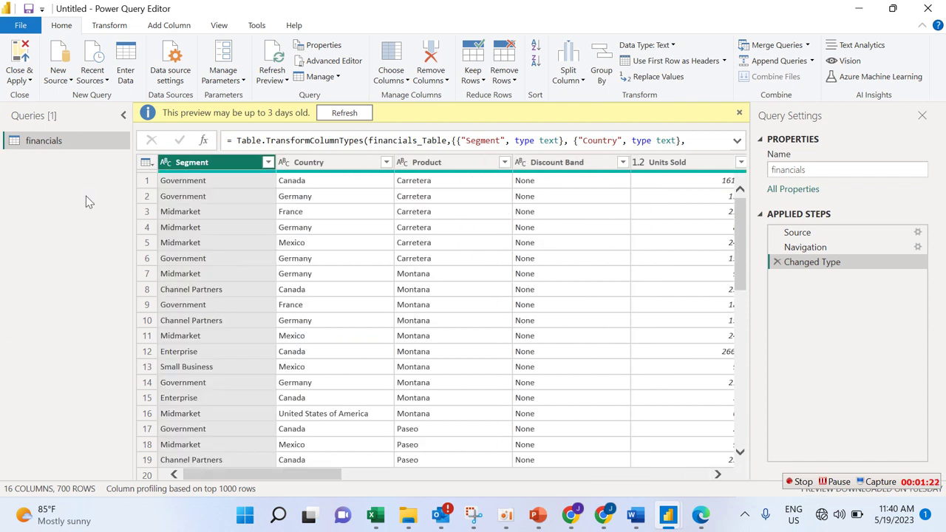
pyautogui.click(28, 80)
pyautogui.click(56, 94)
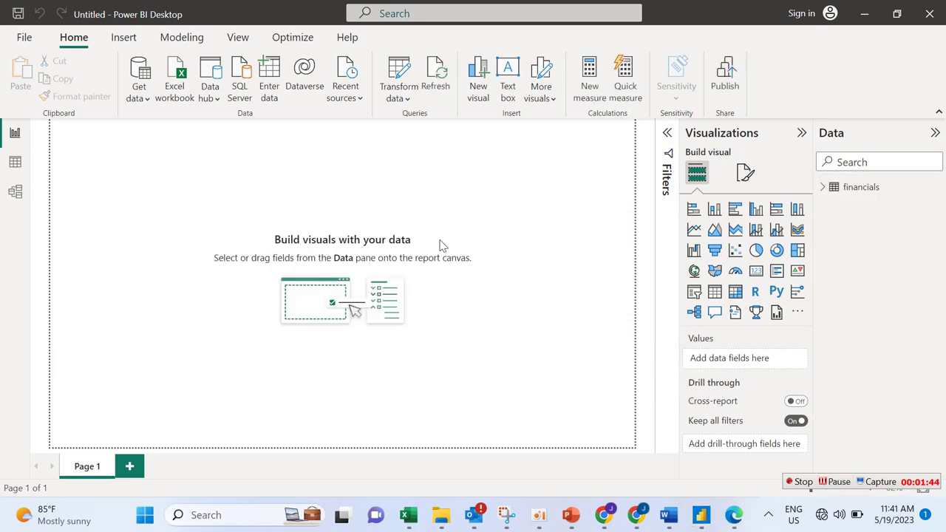
pyautogui.click(823, 191)
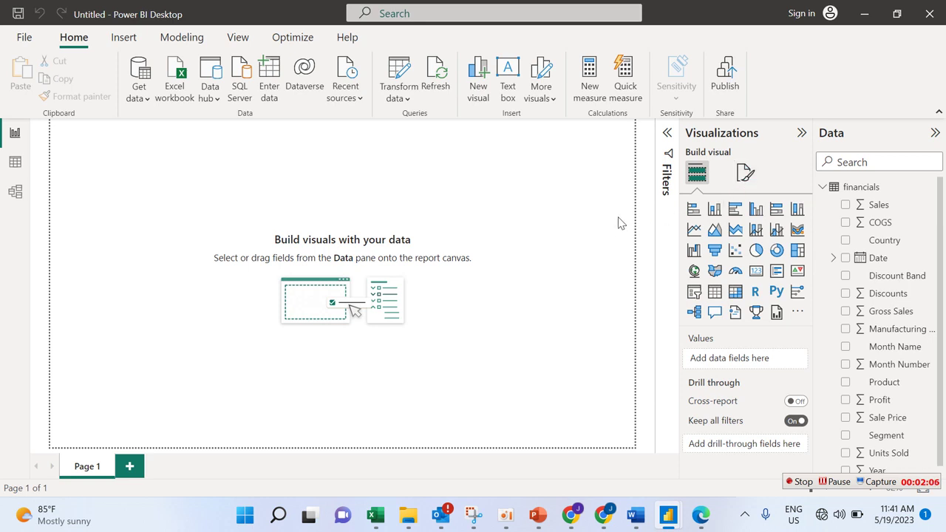
# Step: Set Picture9 as the report page's canvas background image
pyautogui.click(742, 176)
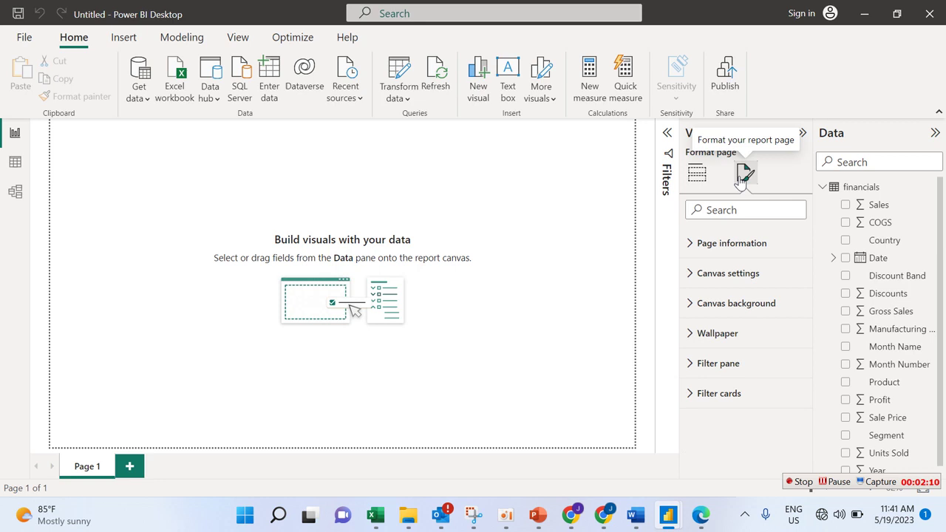
pyautogui.click(707, 305)
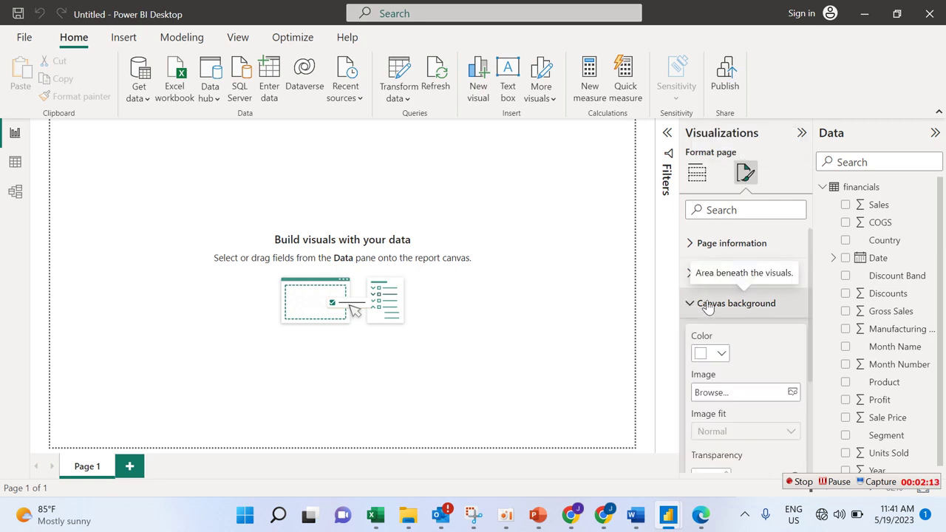
pyautogui.click(789, 397)
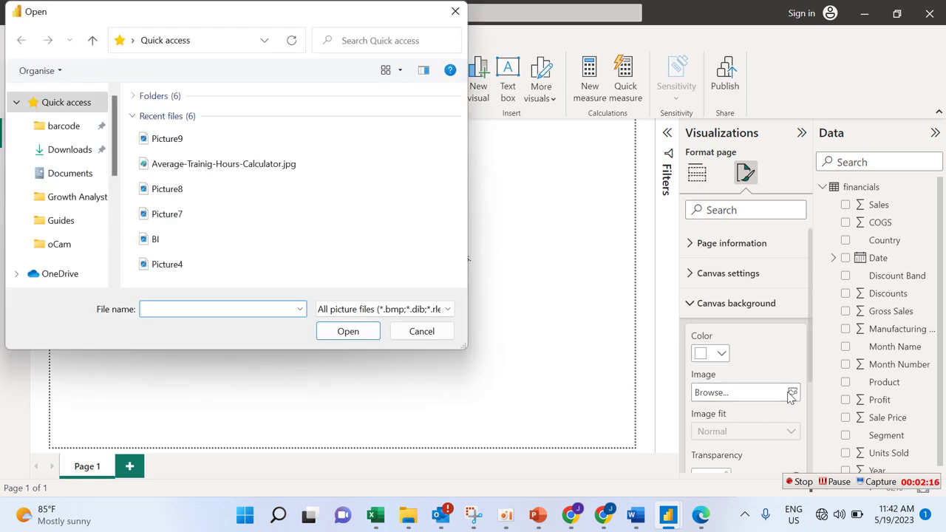
pyautogui.click(235, 147)
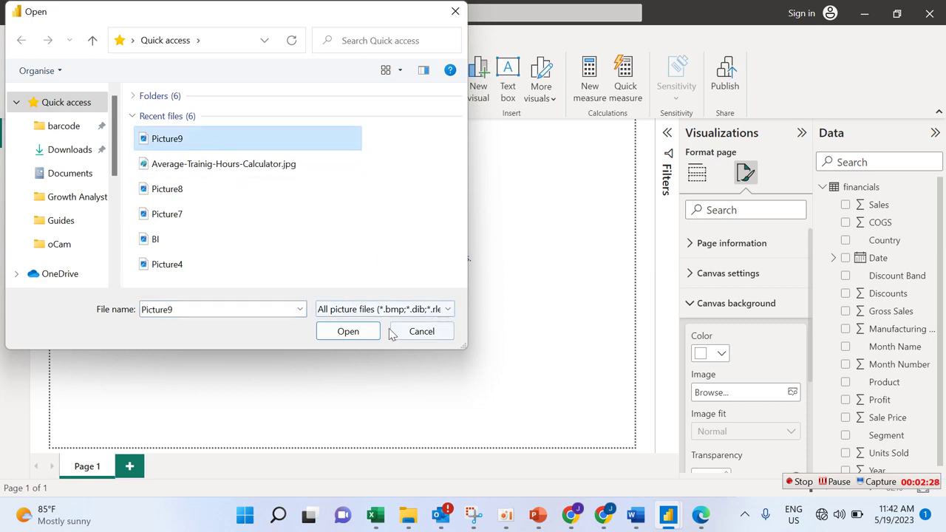
pyautogui.click(348, 331)
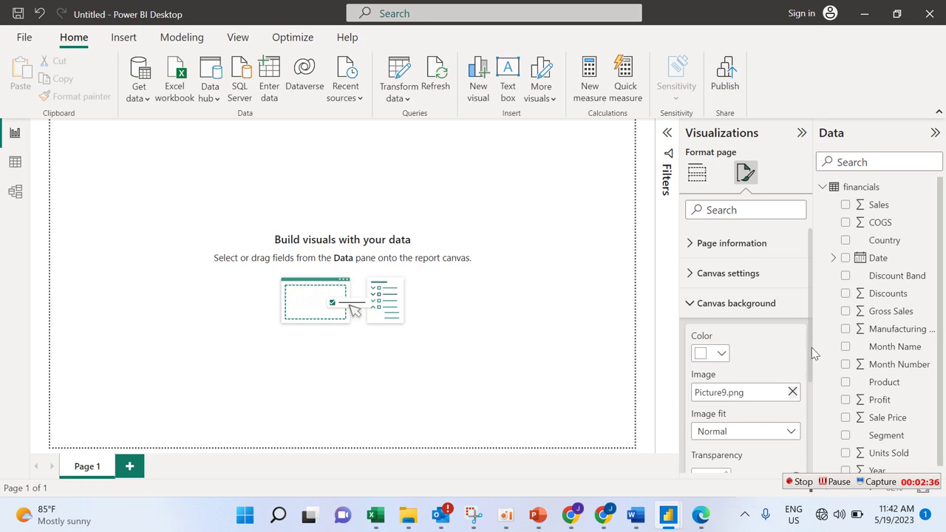
# Step: Set the canvas background's transparency to 0% and its image fit to Fill
pyautogui.moveTo(811, 347); pyautogui.dragTo(810, 420)
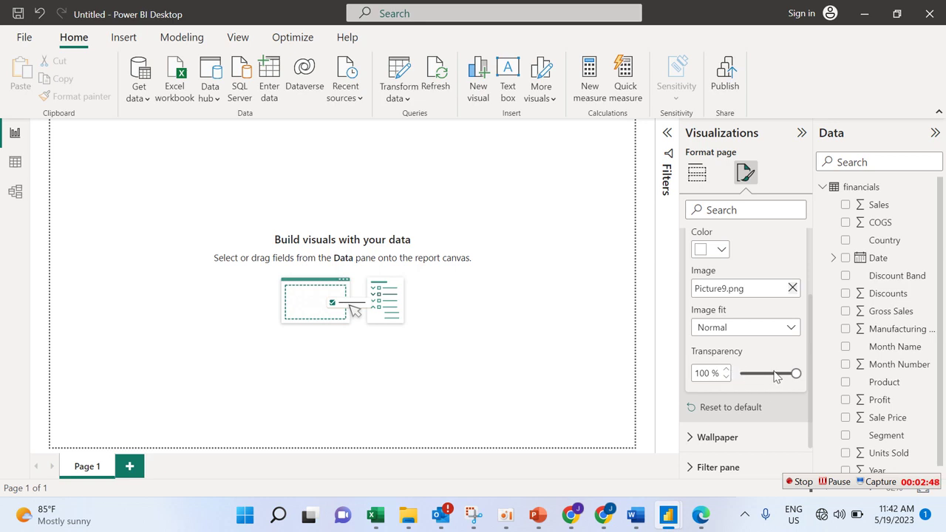
pyautogui.moveTo(795, 373); pyautogui.dragTo(643, 377)
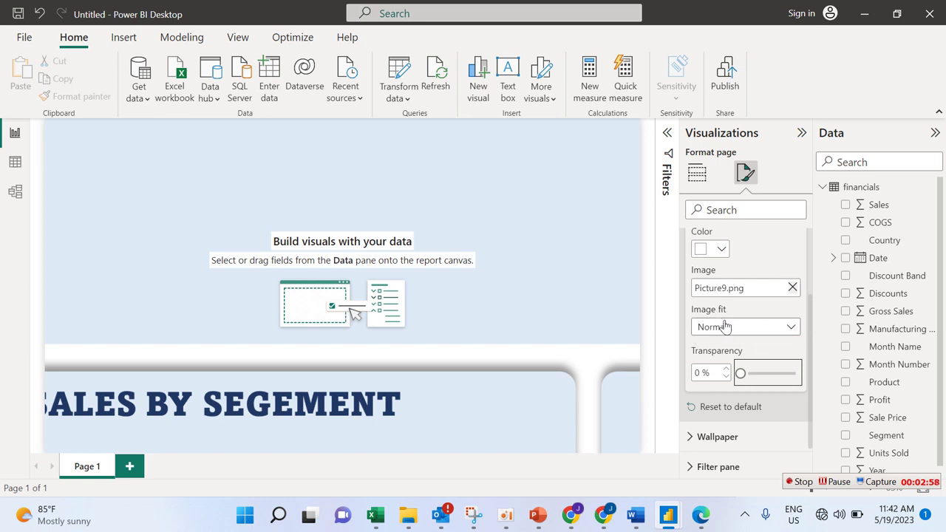
pyautogui.click(793, 330)
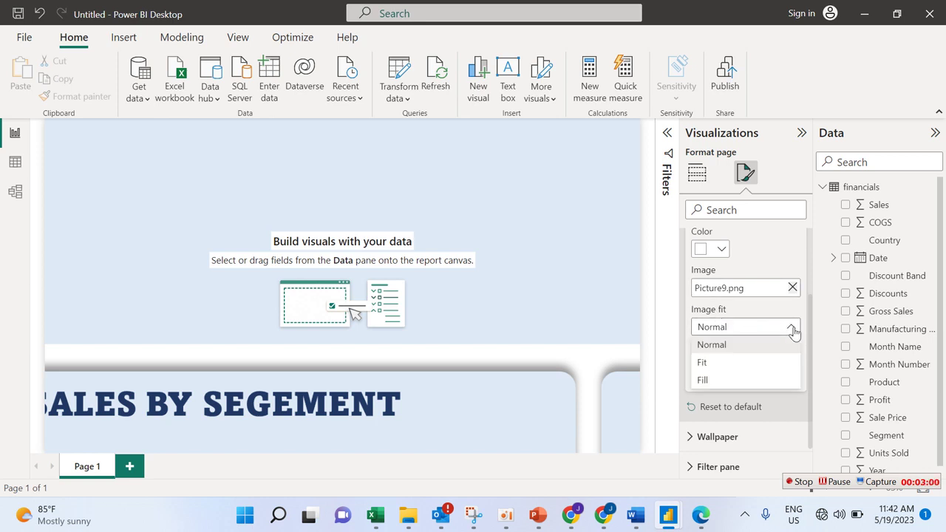
pyautogui.click(748, 365)
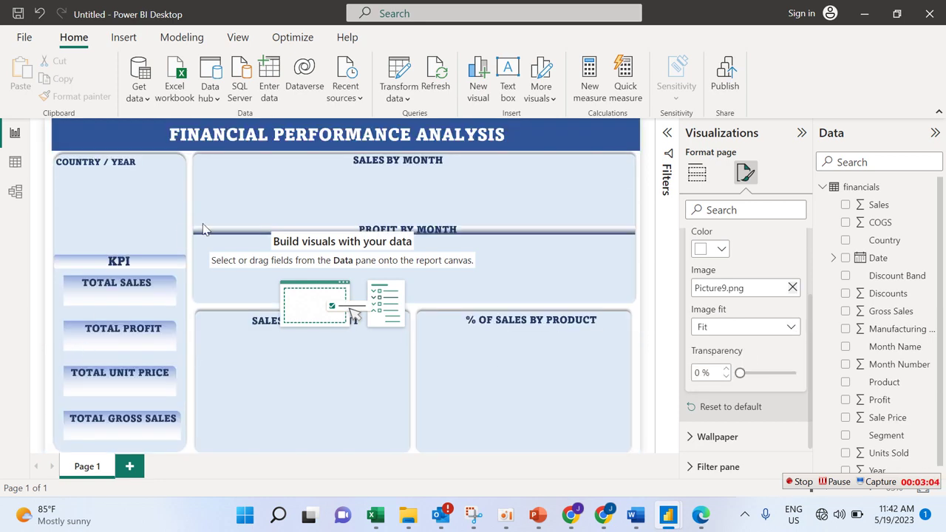
pyautogui.click(791, 330)
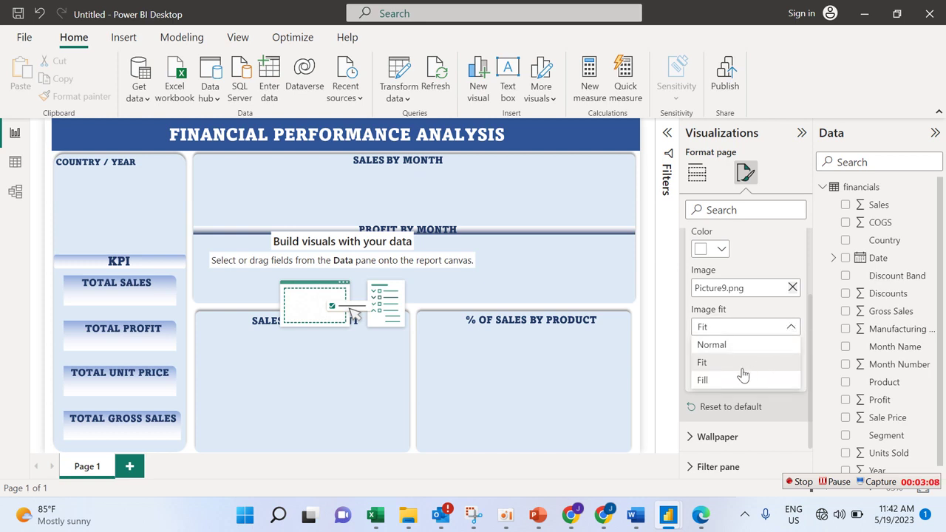
pyautogui.click(742, 369)
pyautogui.click(768, 330)
pyautogui.click(749, 380)
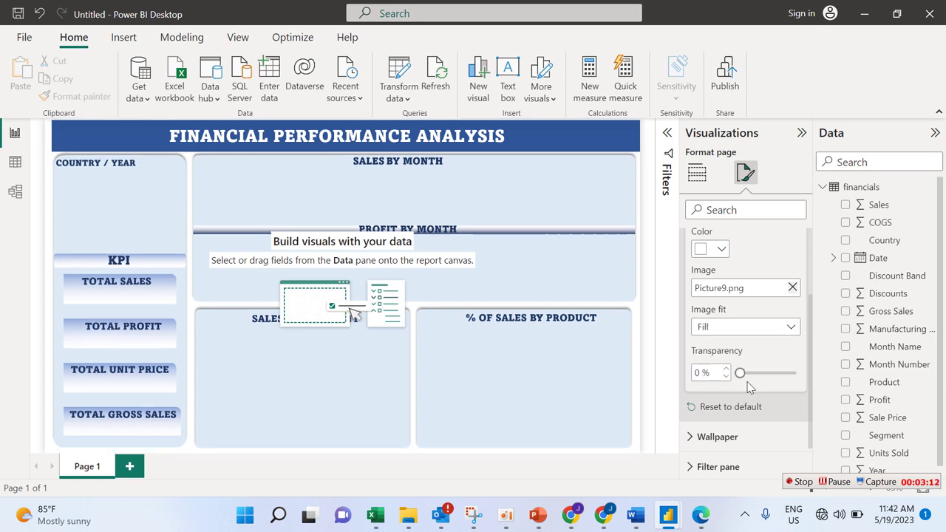
# Step: Add a card visual showing the Sales field, place it toward the page's lower centre, and collapse the filters
pyautogui.click(499, 353)
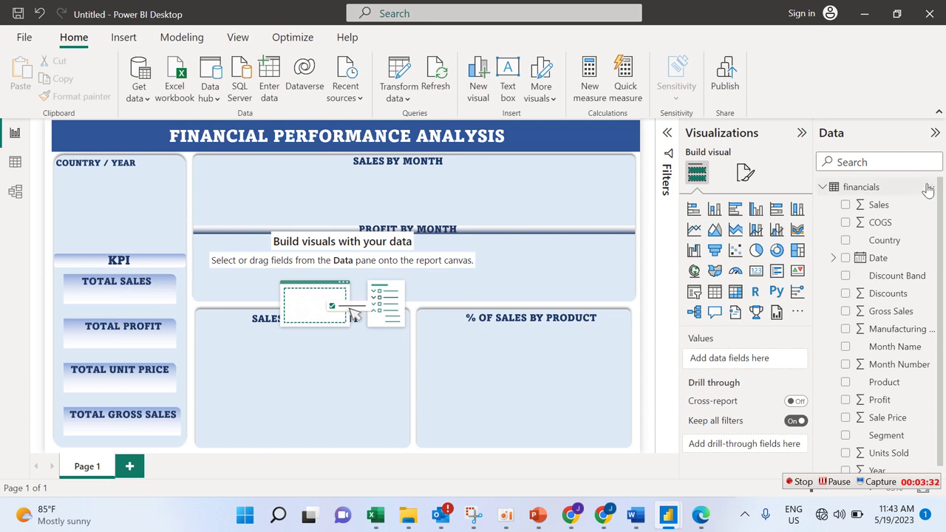
pyautogui.click(755, 271)
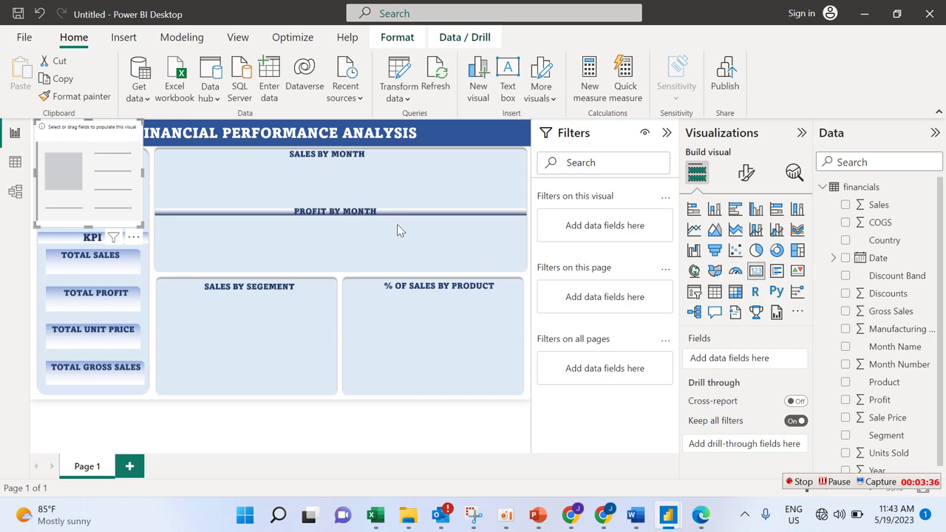
pyautogui.moveTo(87, 173); pyautogui.dragTo(399, 287)
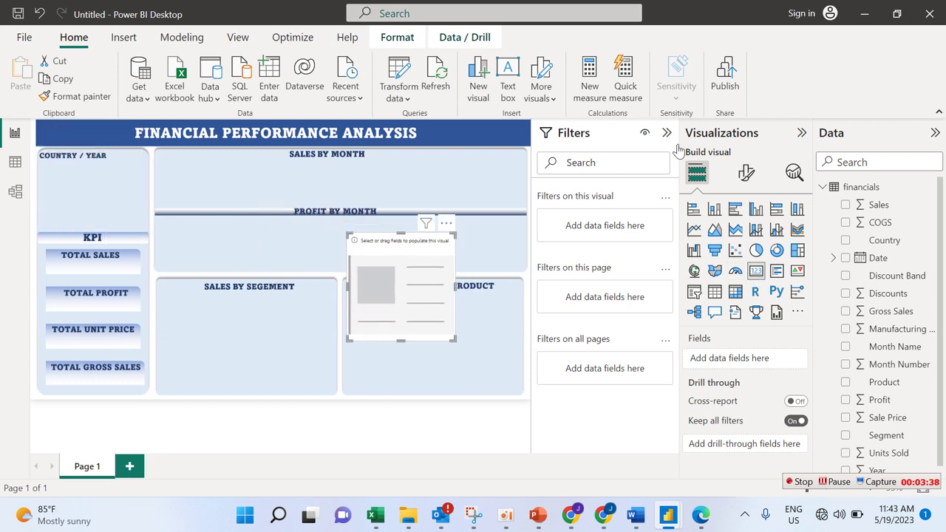
pyautogui.click(666, 133)
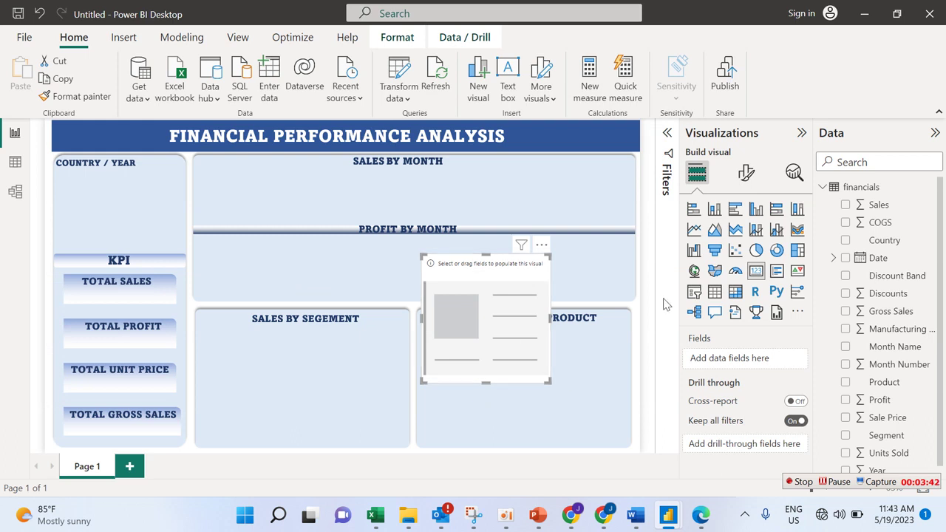
pyautogui.click(844, 206)
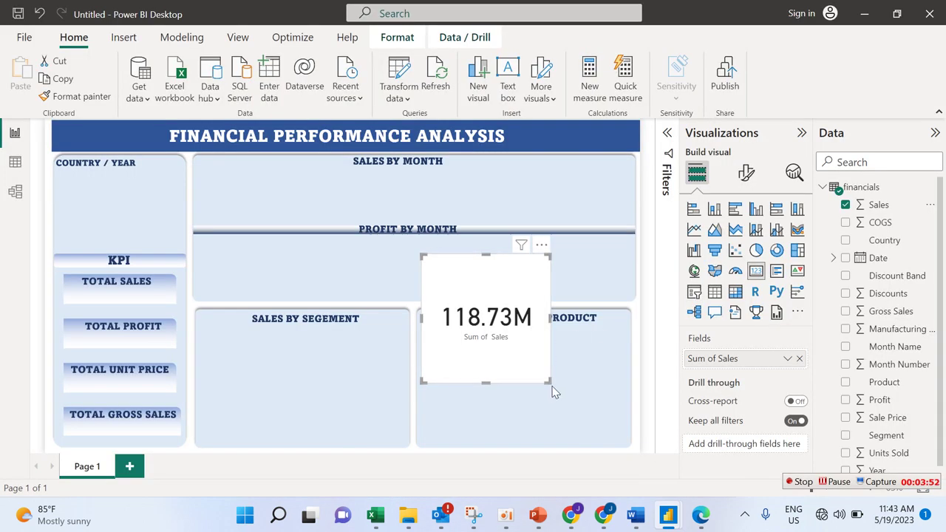
# Step: Resize the Sales card to a wide, low rectangle and move it below the Profit by Month heading
pyautogui.moveTo(549, 381); pyautogui.dragTo(597, 307)
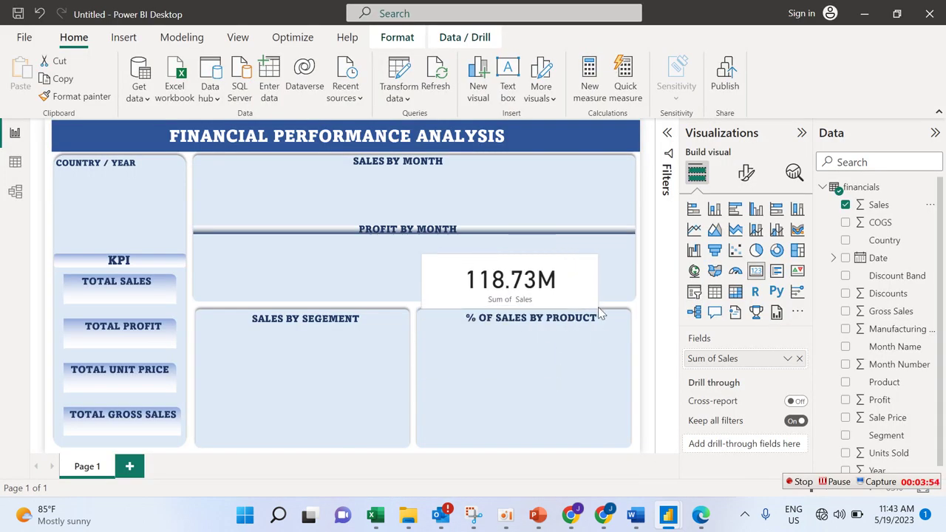
pyautogui.moveTo(595, 247); pyautogui.dragTo(487, 247)
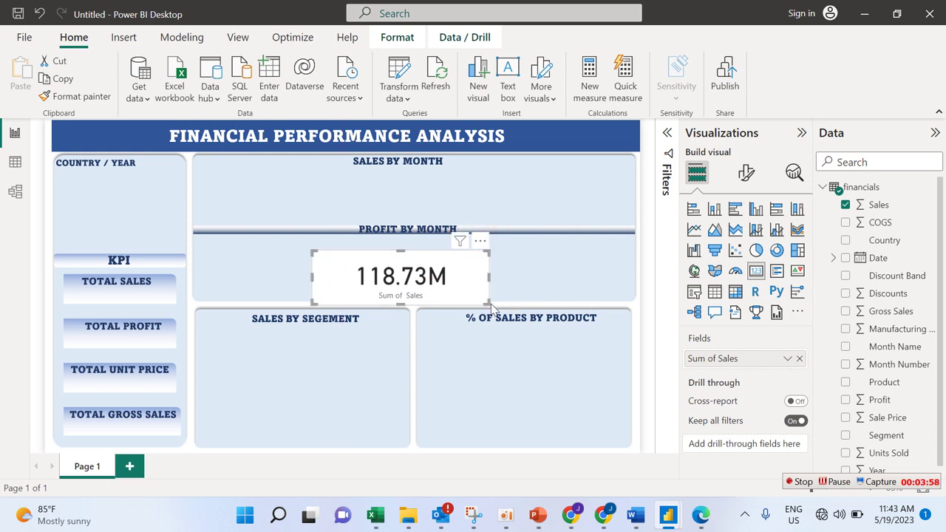
pyautogui.click(491, 309)
pyautogui.click(451, 273)
# Step: Turn off the Sales card's category label and set its callout value font size to 37
pyautogui.click(747, 172)
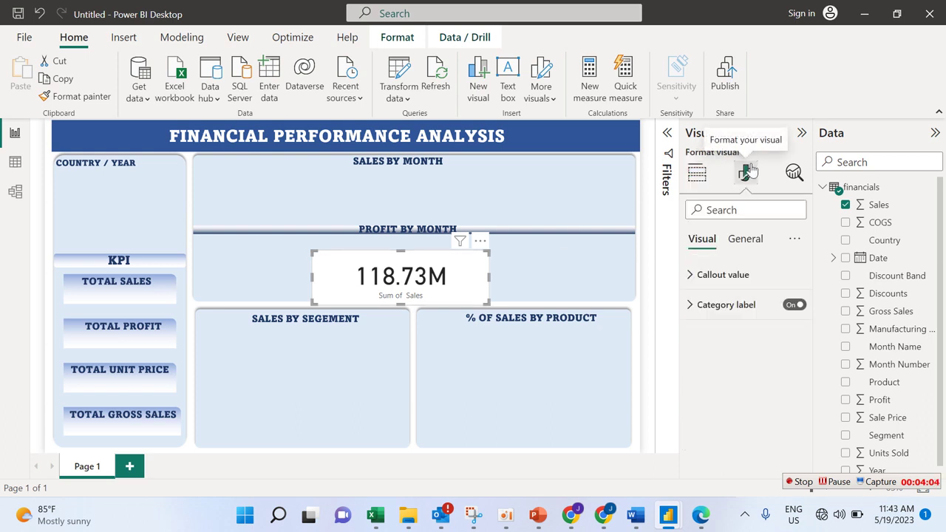
pyautogui.click(794, 305)
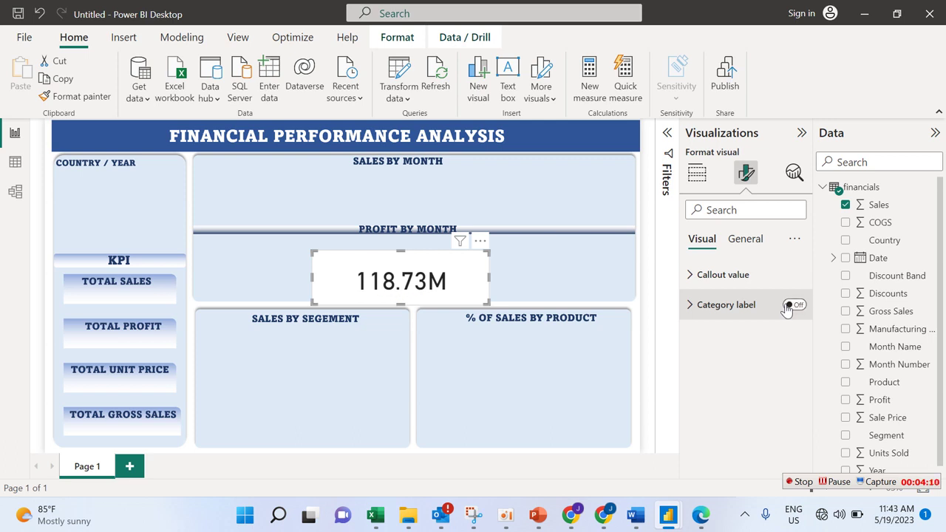
pyautogui.click(720, 288)
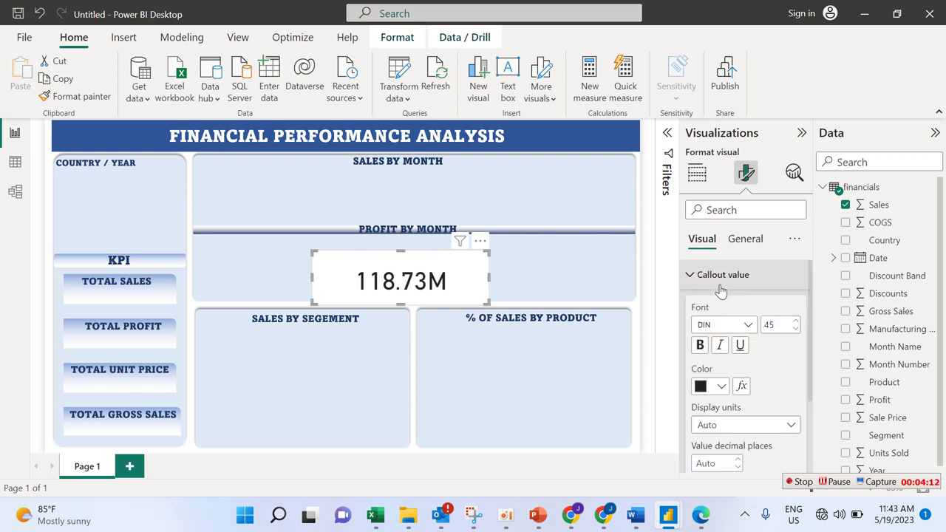
pyautogui.click(795, 329)
pyautogui.click(795, 329)
pyautogui.click(795, 329)
pyautogui.click(795, 330)
pyautogui.click(795, 330)
pyautogui.click(795, 329)
pyautogui.click(795, 330)
pyautogui.click(795, 329)
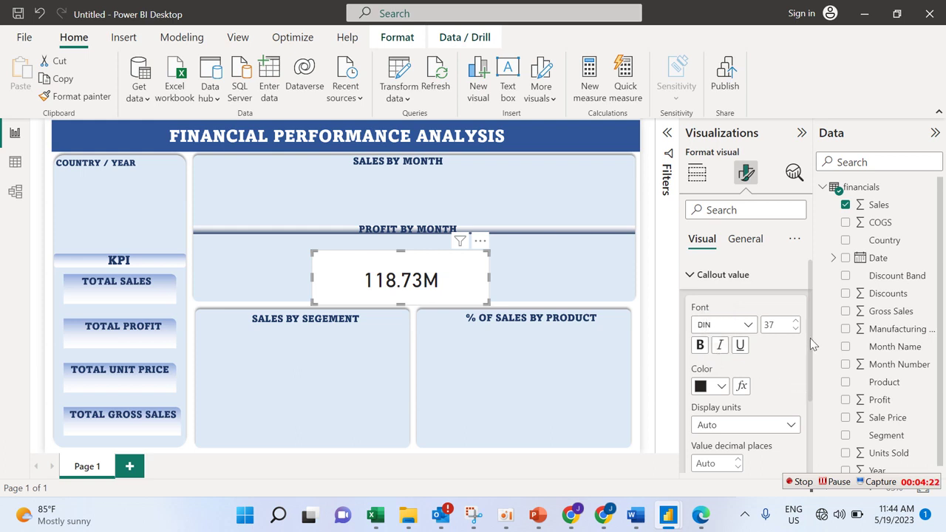
# Step: Try Thousands, Millions, Billions and Trillions as the Sales card's display units, and return them to Auto
pyautogui.scroll(-3, 809, 339)
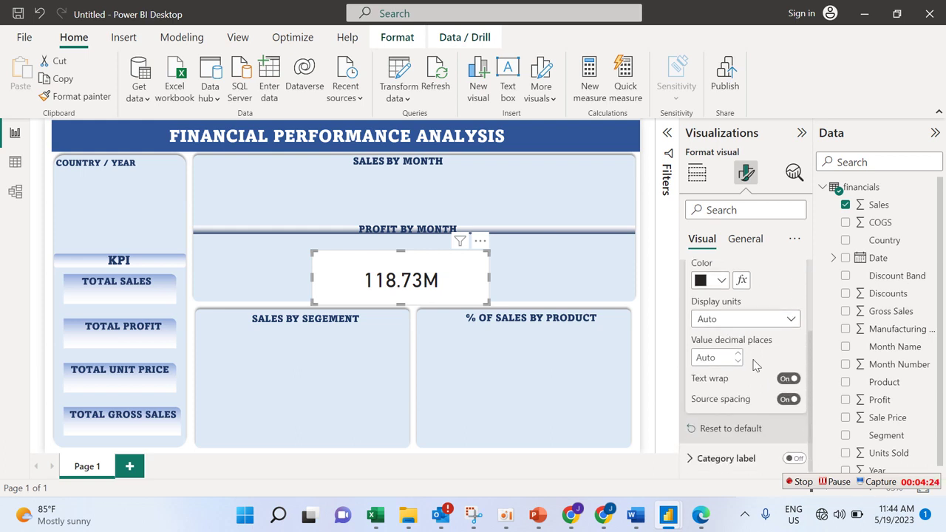
pyautogui.click(785, 323)
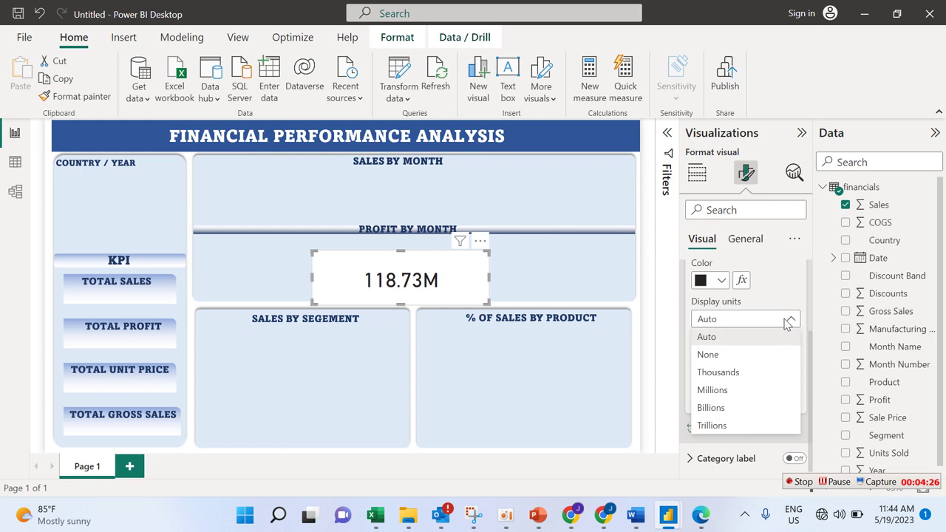
pyautogui.click(723, 375)
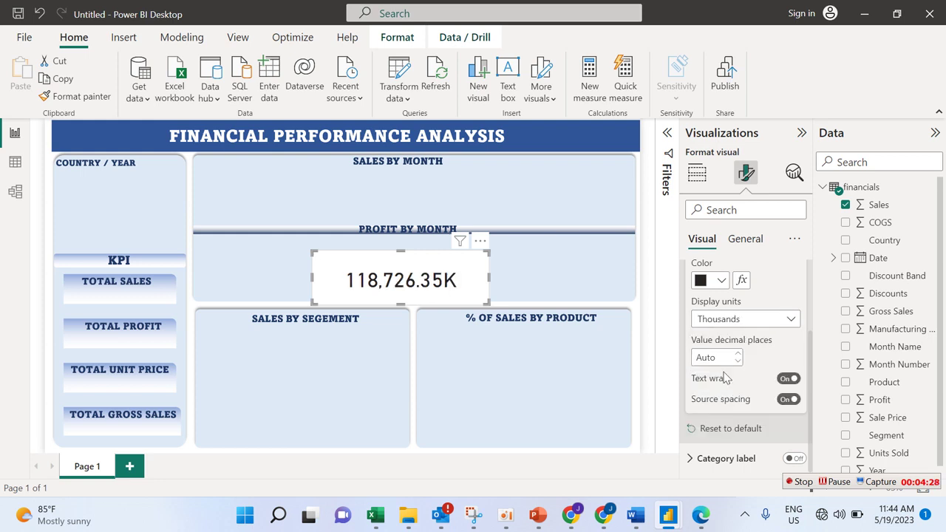
pyautogui.click(758, 323)
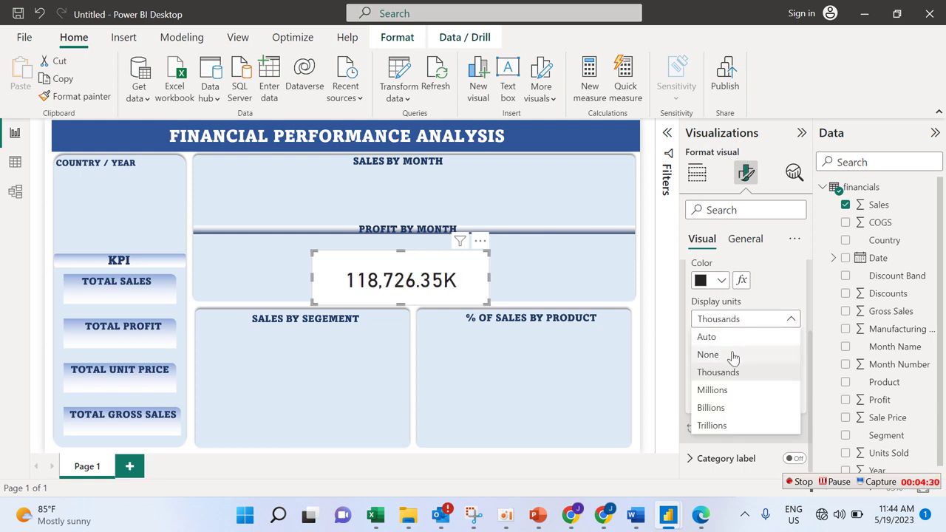
pyautogui.click(723, 392)
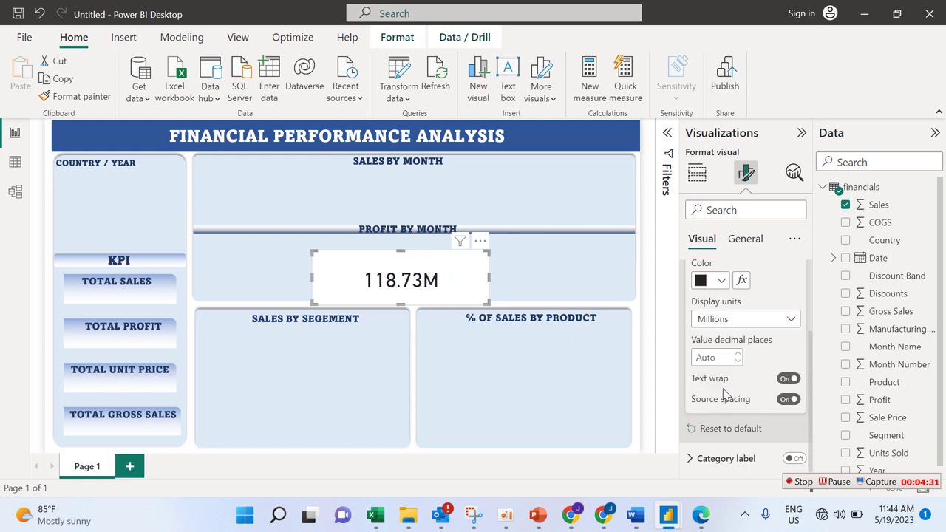
pyautogui.click(764, 320)
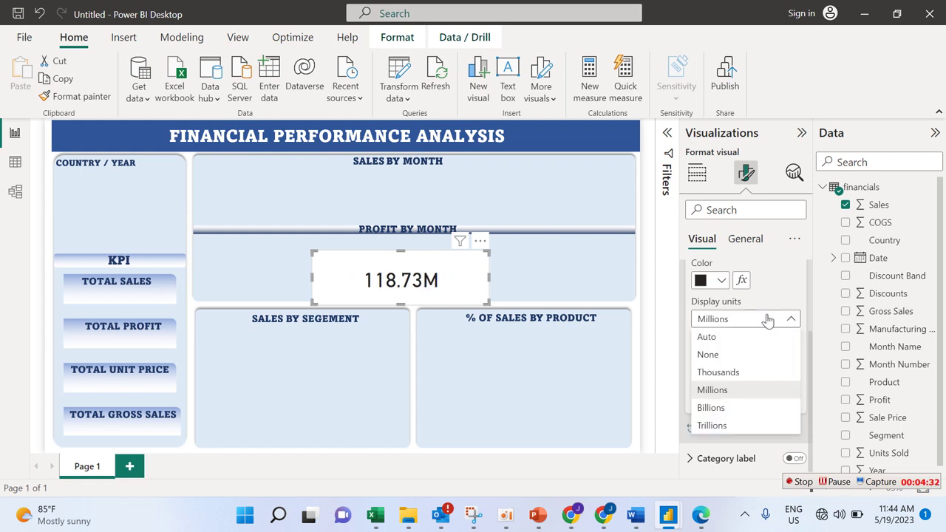
pyautogui.click(732, 407)
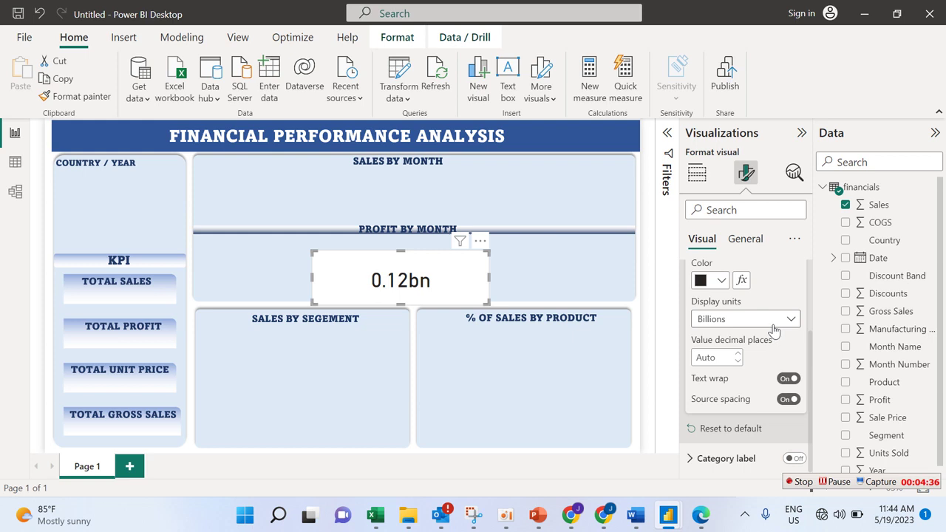
pyautogui.click(773, 323)
pyautogui.click(730, 426)
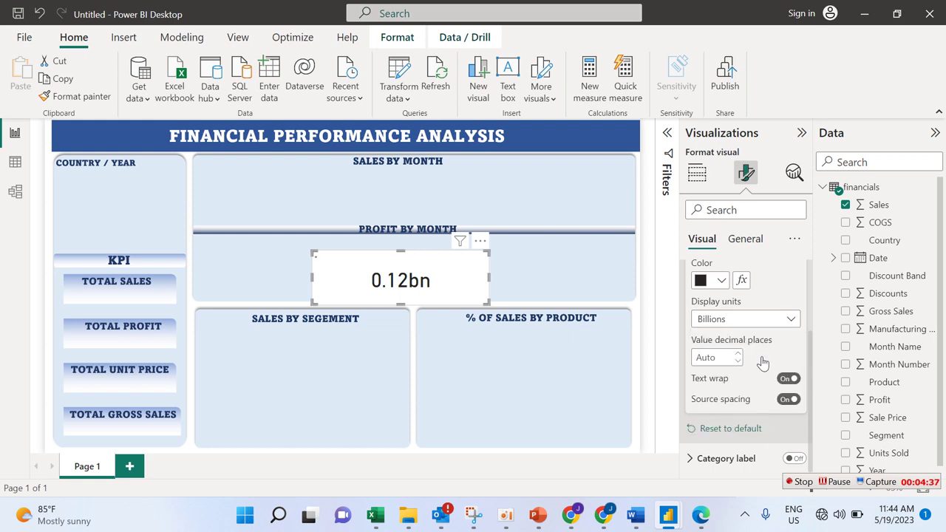
pyautogui.click(783, 320)
pyautogui.click(708, 337)
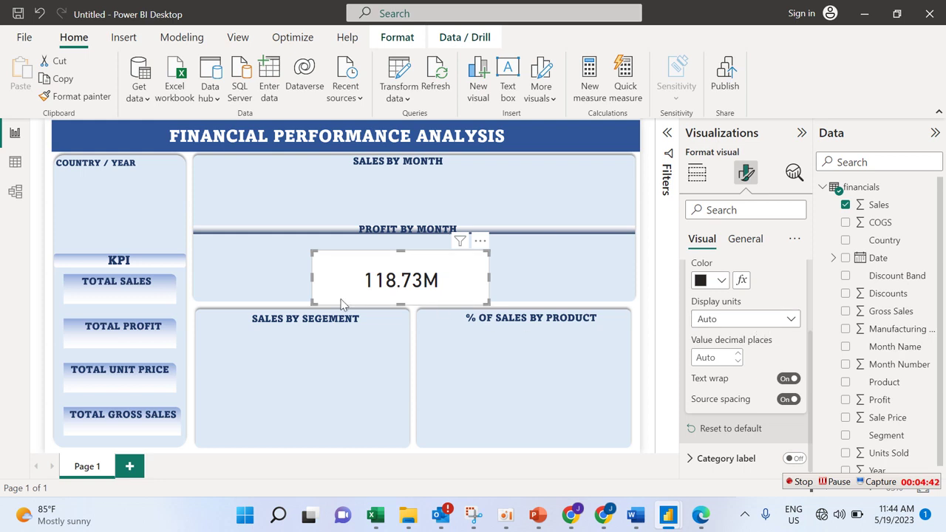
# Step: Shrink the Sales card slightly and turn off its background
pyautogui.moveTo(483, 301); pyautogui.dragTo(463, 296)
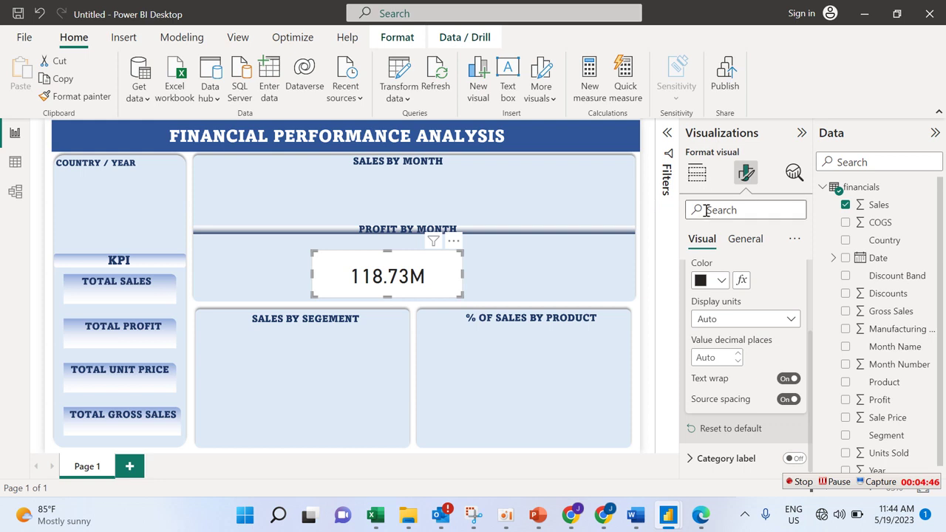
pyautogui.click(741, 239)
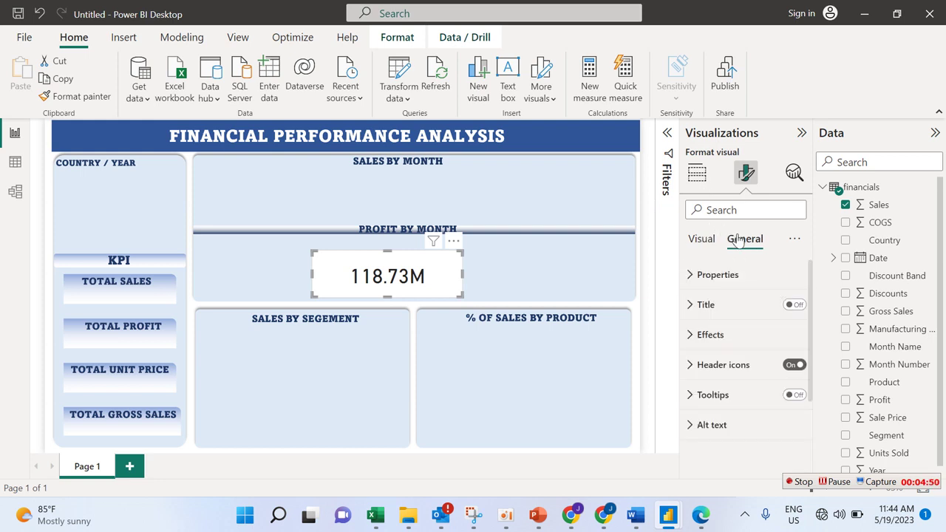
pyautogui.click(730, 337)
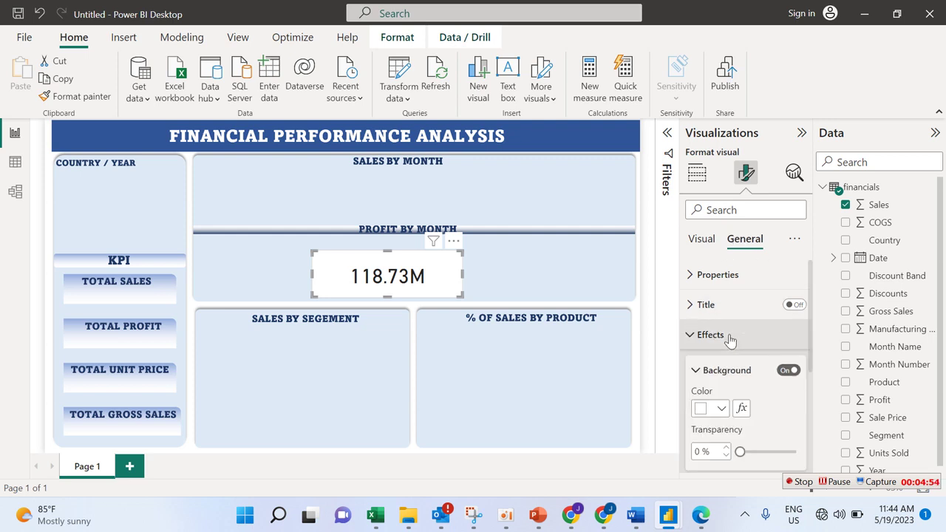
pyautogui.click(787, 369)
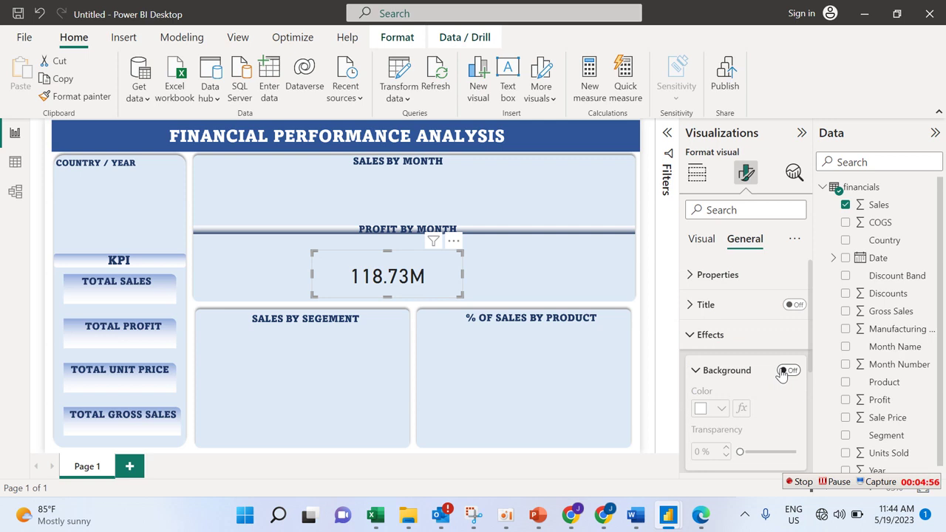
# Step: Reduce the Sales card to the size of the Total Sales KPI box and place it inside, below the heading
pyautogui.moveTo(461, 295); pyautogui.dragTo(156, 268)
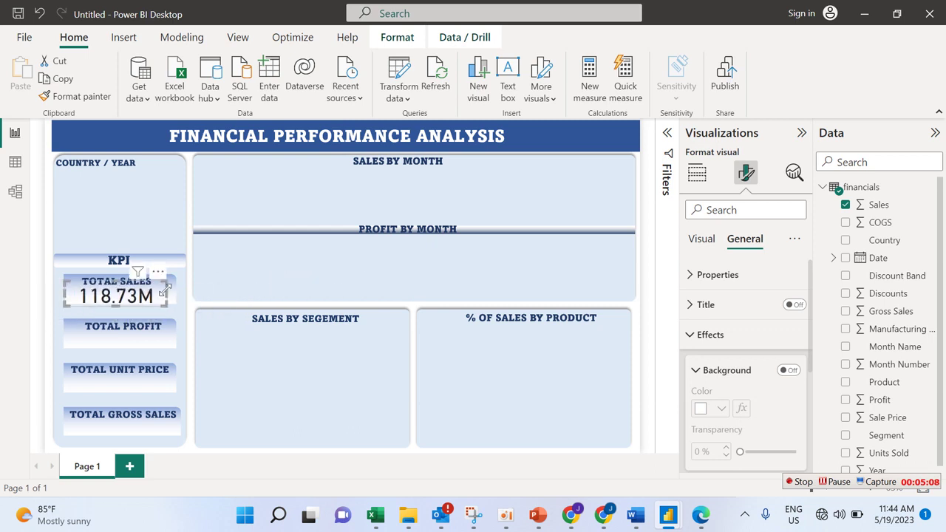
pyautogui.moveTo(162, 309)
pyautogui.mouseDown()
pyautogui.moveTo(155, 301)
pyautogui.moveTo(178, 302)
pyautogui.mouseUp()
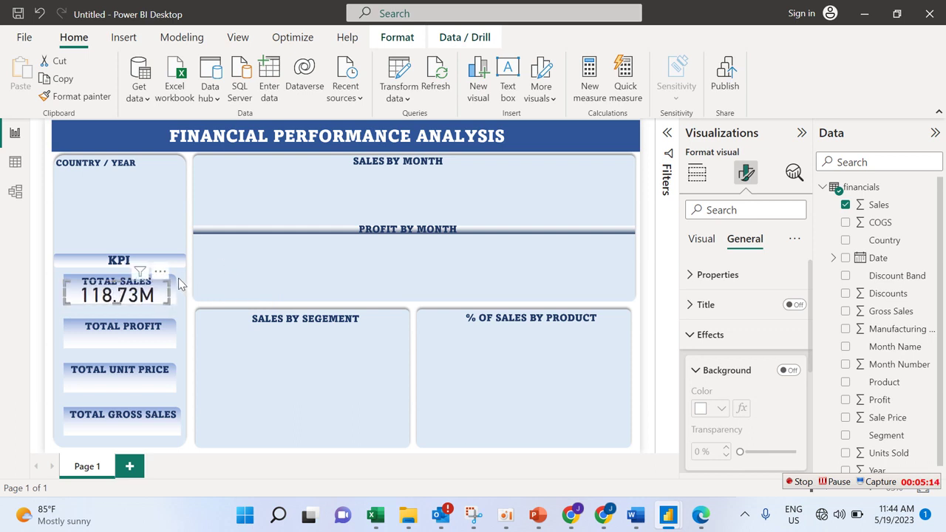
pyautogui.click(192, 329)
# Step: Make the Sales card's callout value bold and set its font size to 23
pyautogui.click(150, 303)
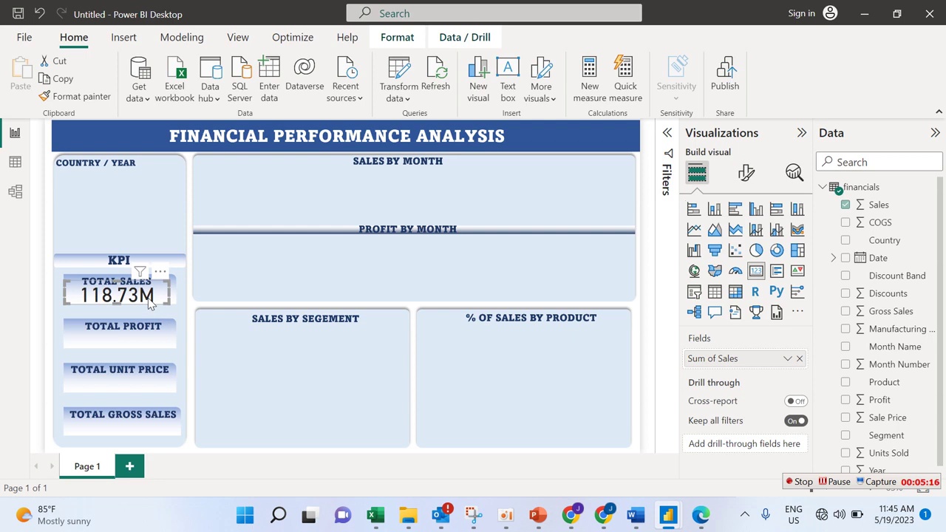
pyautogui.click(746, 176)
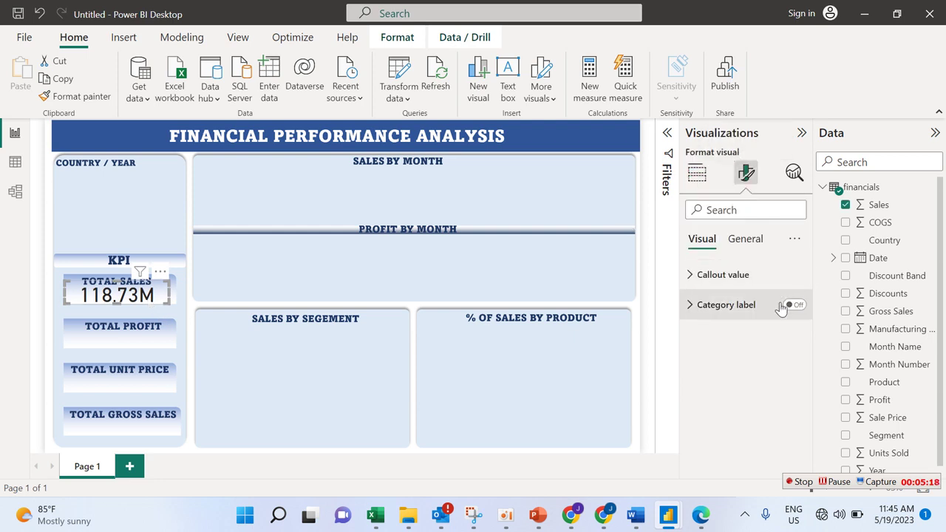
pyautogui.click(710, 277)
pyautogui.click(795, 328)
pyautogui.click(795, 329)
pyautogui.click(795, 329)
pyautogui.click(795, 329)
pyautogui.click(795, 328)
pyautogui.click(795, 329)
pyautogui.click(795, 329)
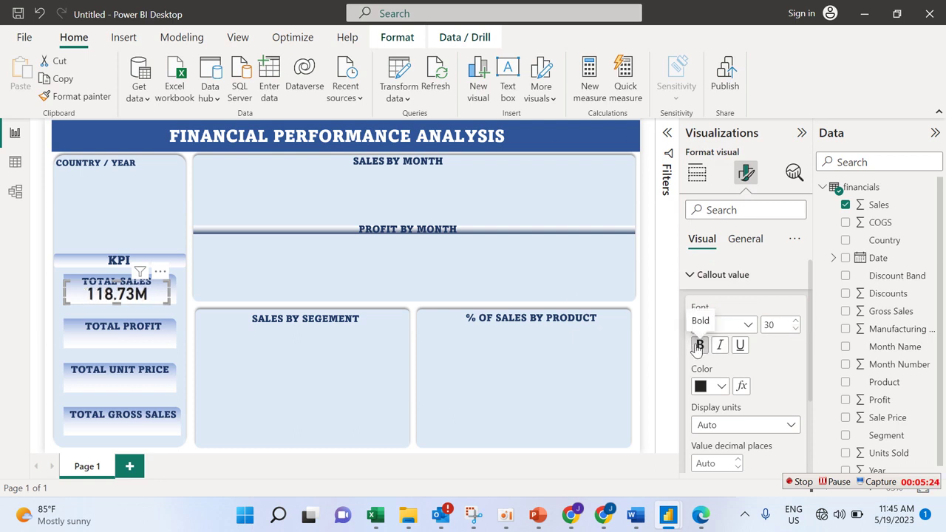
pyautogui.click(795, 331)
pyautogui.click(795, 331)
pyautogui.click(795, 331)
pyautogui.click(795, 331)
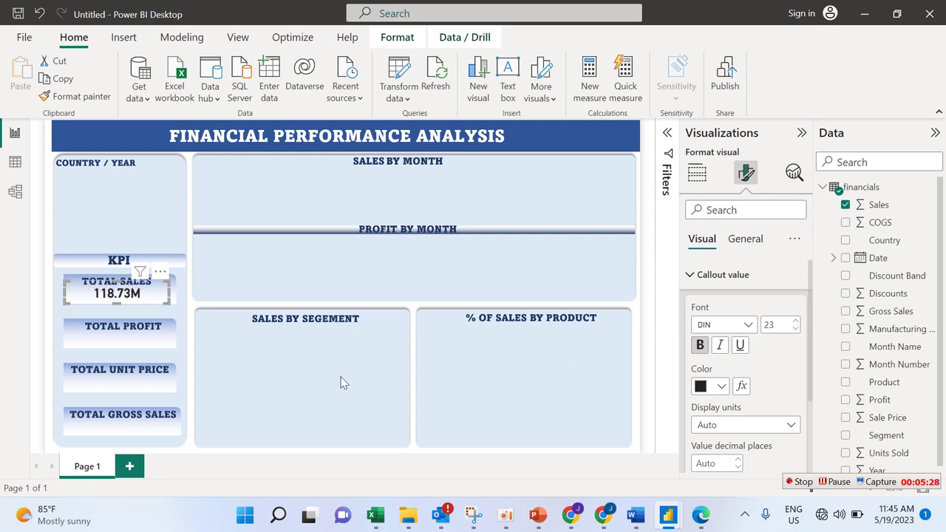
pyautogui.click(342, 382)
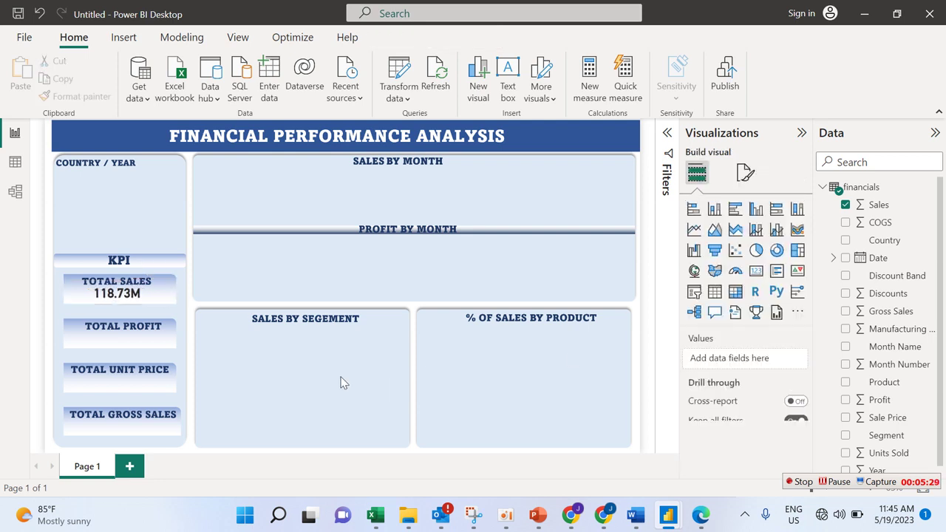
# Step: Nudge the Sales card so its value sits centred beneath the Total Sales heading
pyautogui.click(127, 304)
pyautogui.moveTo(144, 289)
pyautogui.mouseDown()
pyautogui.moveTo(142, 279)
pyautogui.moveTo(145, 289)
pyautogui.mouseUp()
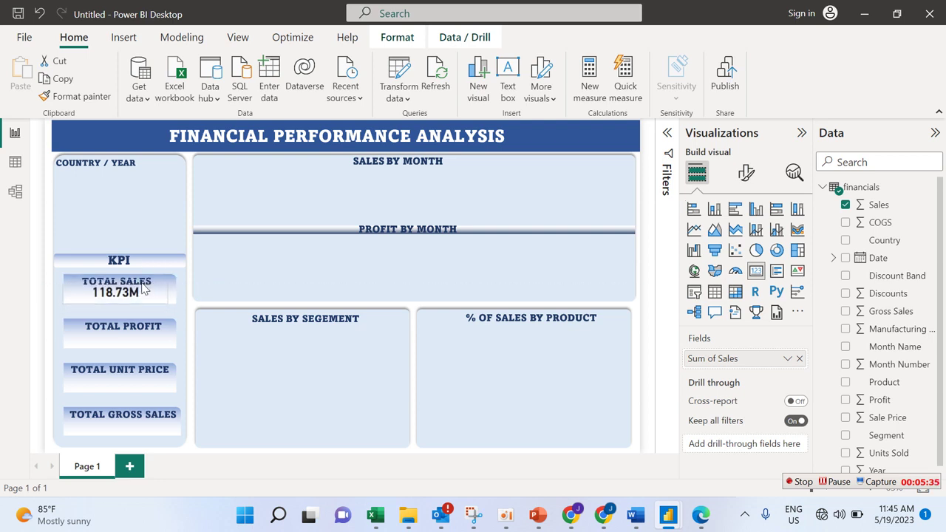
pyautogui.click(236, 342)
pyautogui.click(159, 288)
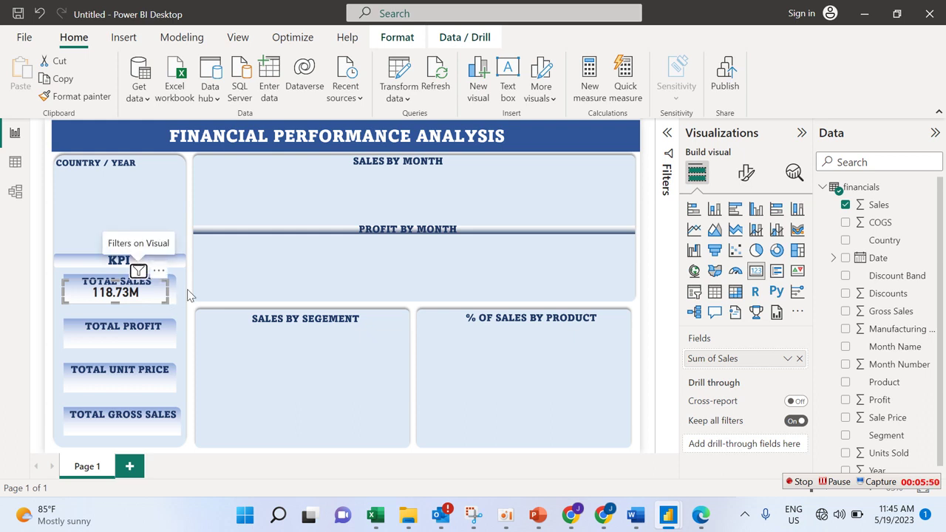
pyautogui.moveTo(164, 268); pyautogui.dragTo(164, 274)
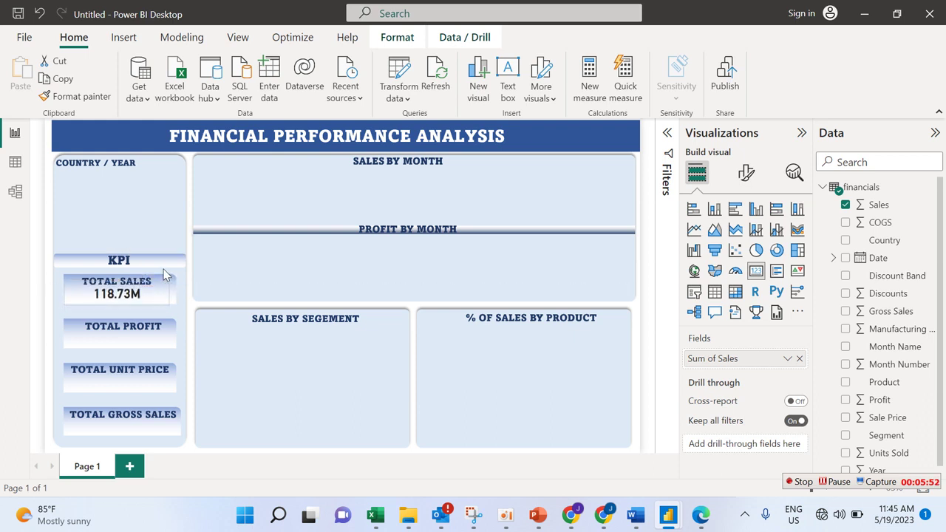
pyautogui.click(230, 276)
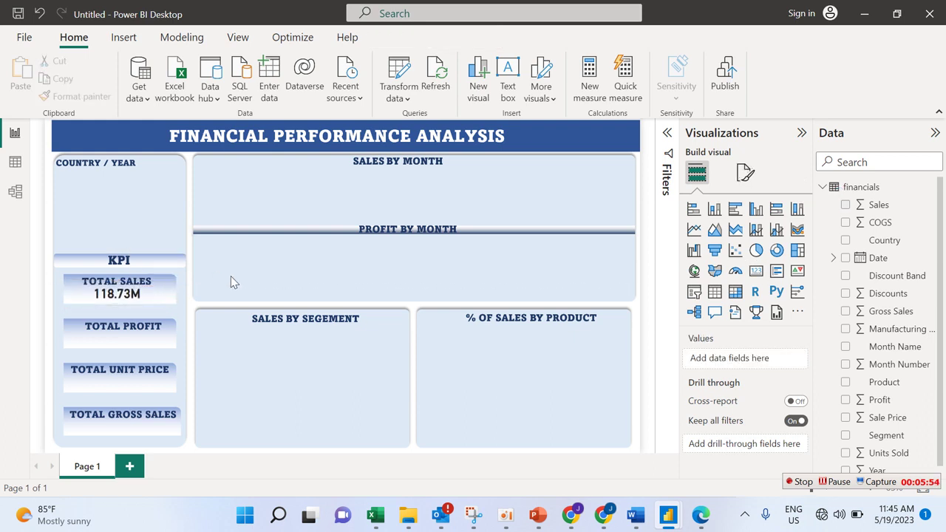
# Step: Copy the Sales card and paste three copies, placing them under the Total Profit, Total Unit Price and Total Gross Sales headings
pyautogui.click(134, 297)
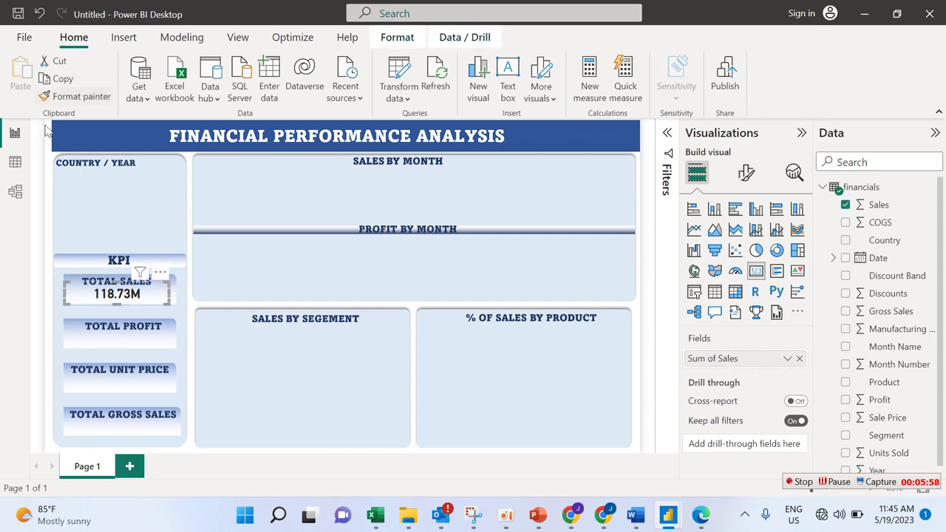
pyautogui.click(62, 79)
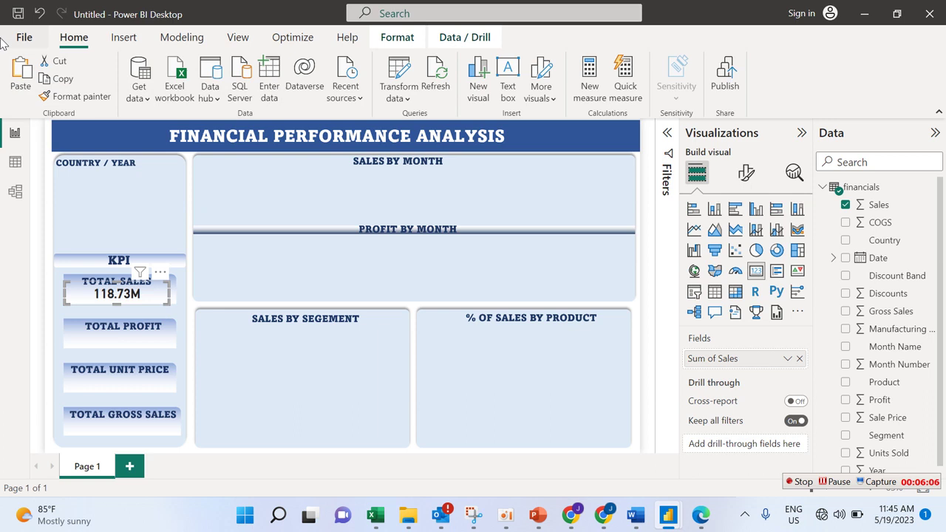
pyautogui.click(36, 90)
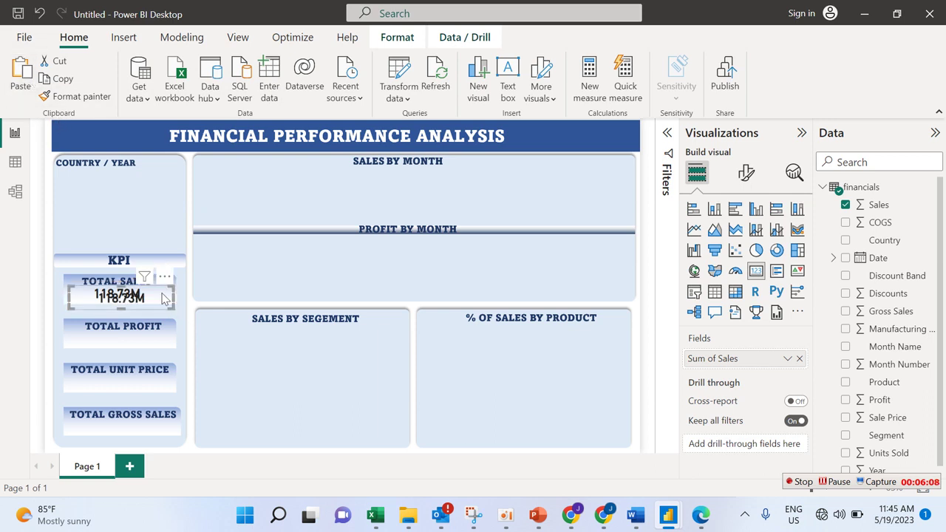
pyautogui.moveTo(157, 279); pyautogui.dragTo(151, 323)
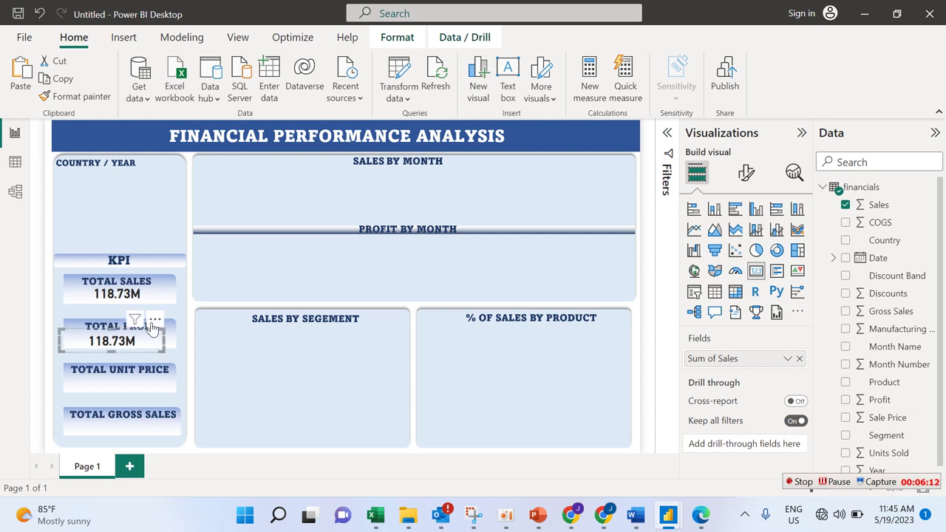
pyautogui.click(31, 86)
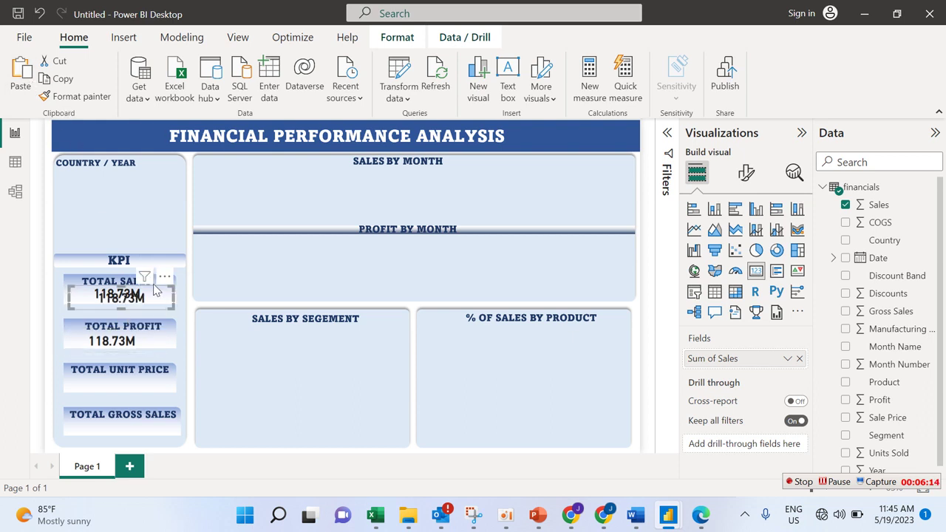
pyautogui.moveTo(155, 278); pyautogui.dragTo(146, 364)
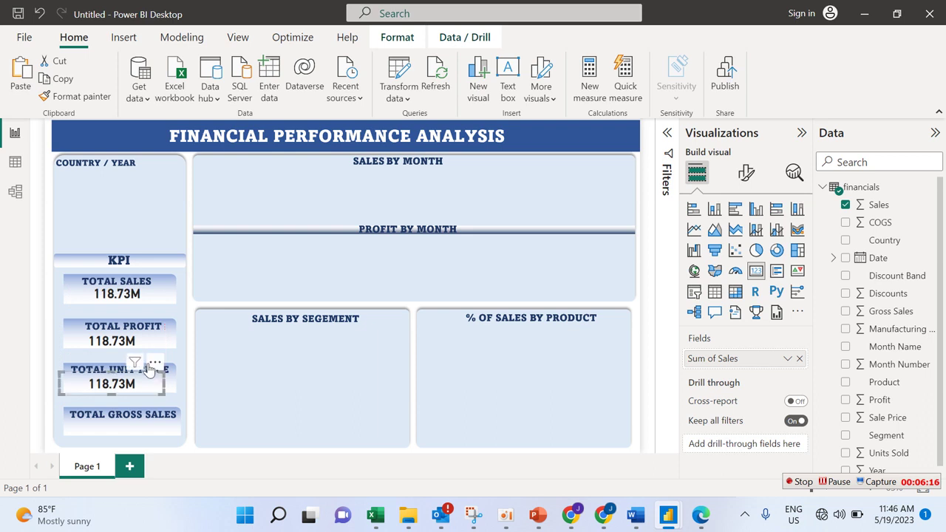
pyautogui.click(21, 74)
pyautogui.moveTo(166, 290); pyautogui.dragTo(158, 411)
pyautogui.click(313, 380)
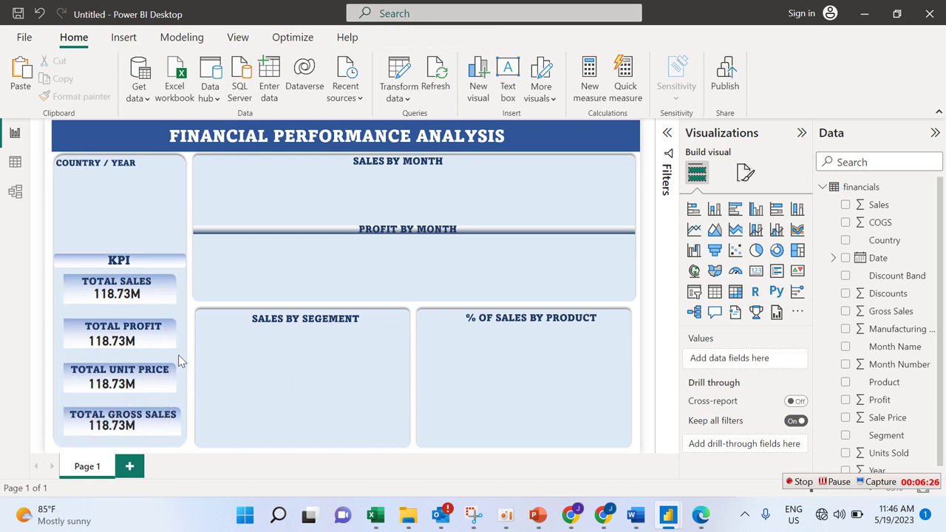
# Step: Replace the Sales field with Profit in the card under the Total Profit heading
pyautogui.click(124, 338)
pyautogui.click(294, 348)
pyautogui.click(145, 347)
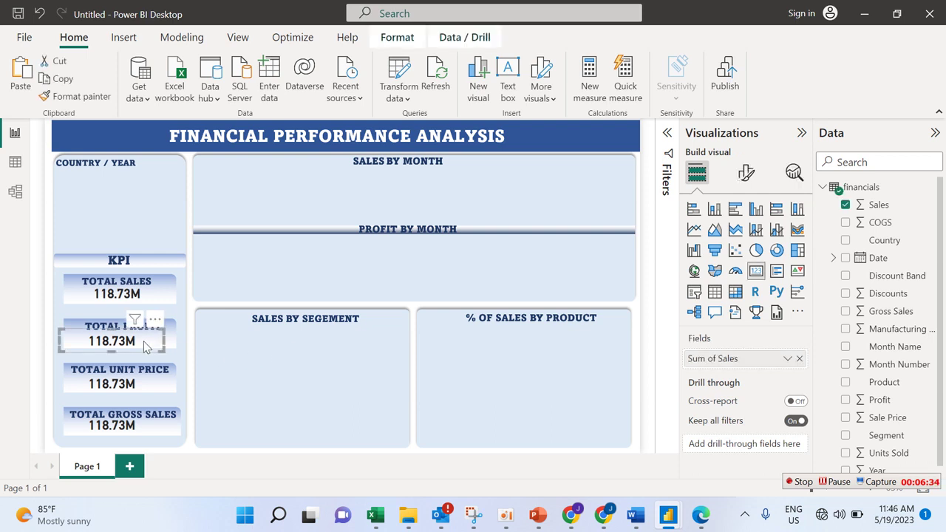
pyautogui.click(799, 358)
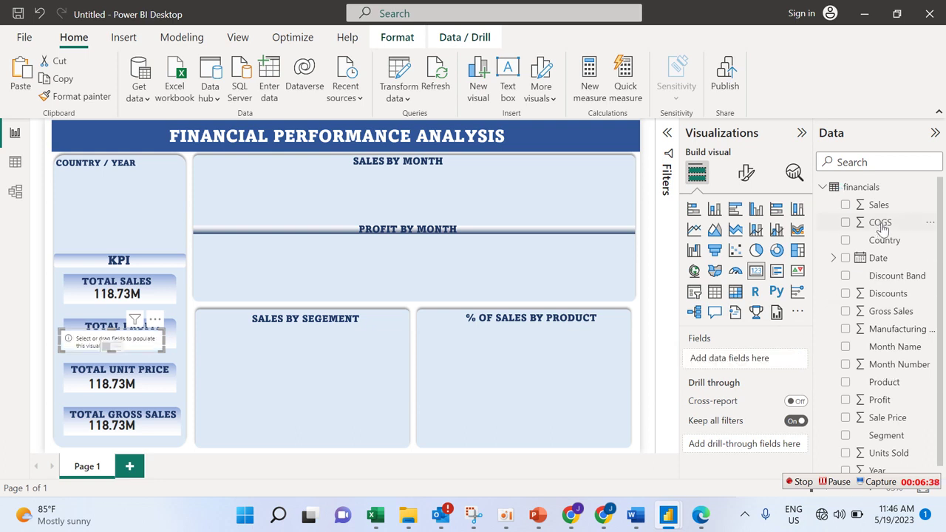
pyautogui.click(846, 400)
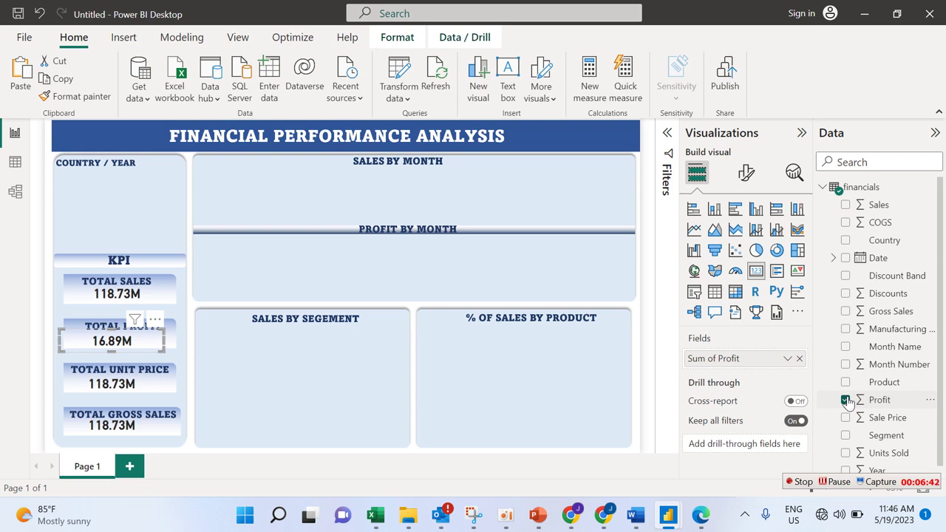
# Step: Replace the Sales field with Units Sold in the card under the Total Unit Price heading
pyautogui.click(163, 384)
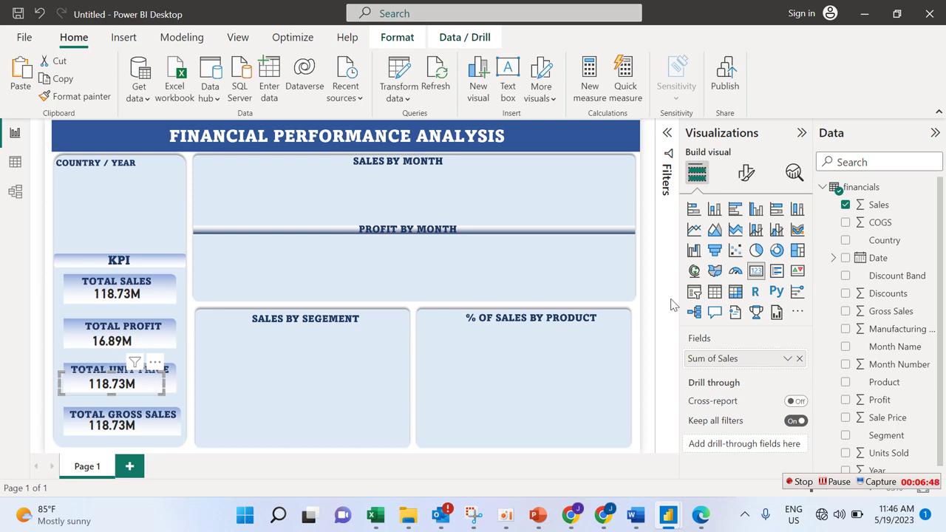
pyautogui.click(798, 359)
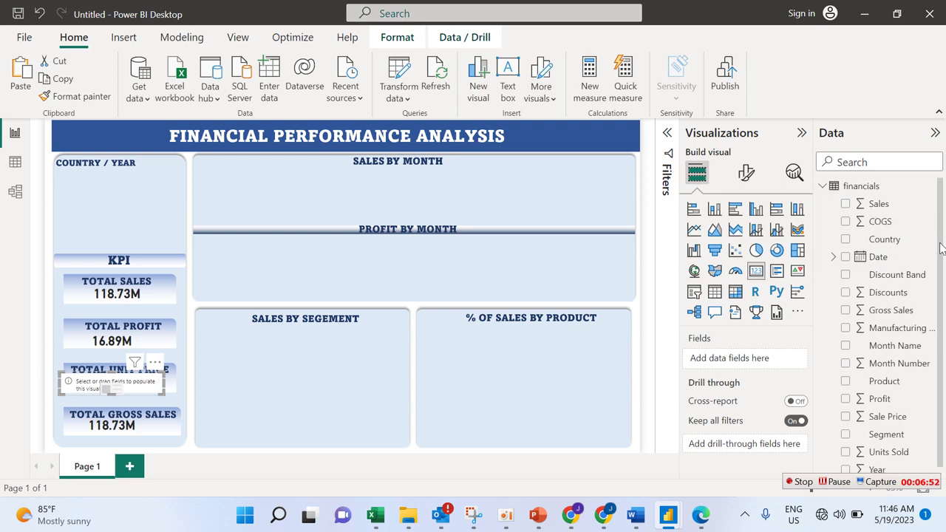
pyautogui.scroll(-1, 940, 310)
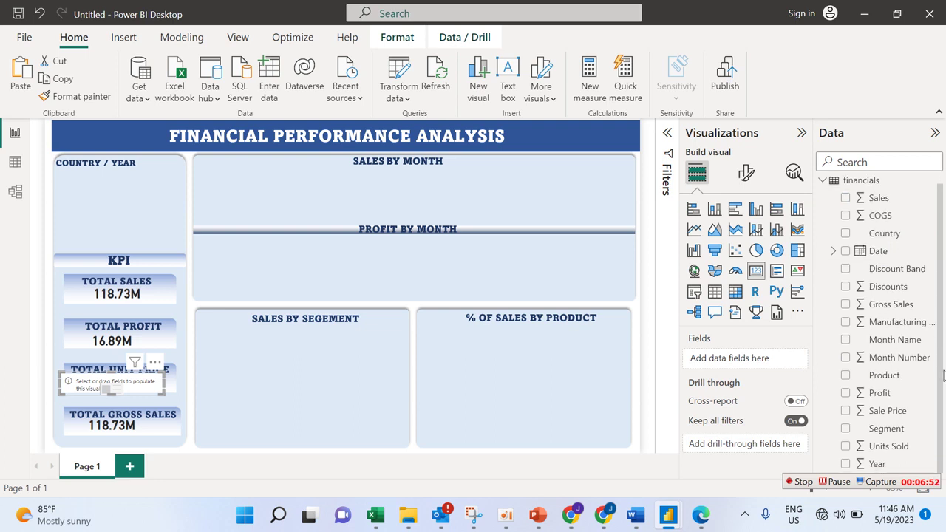
pyautogui.click(846, 449)
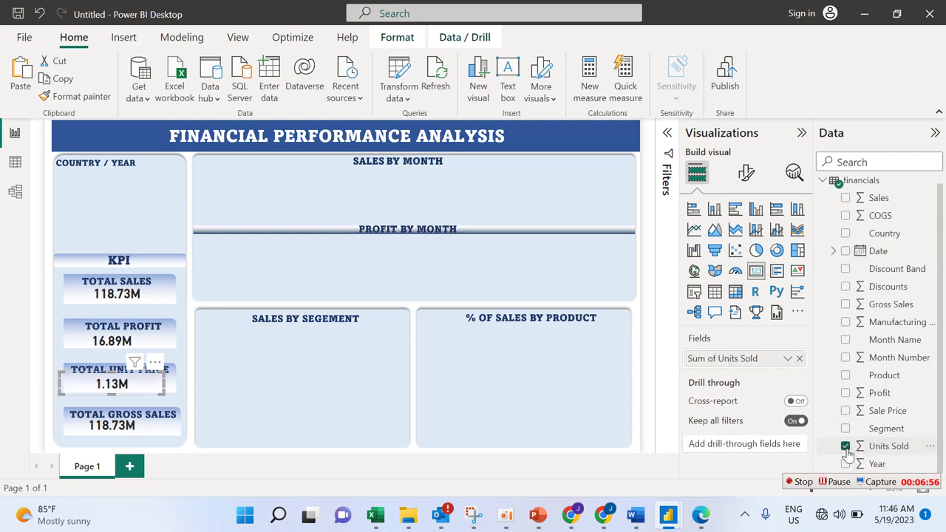
# Step: Replace the Sales field with Gross Sales in the card under the Total Gross Sales heading
pyautogui.click(159, 422)
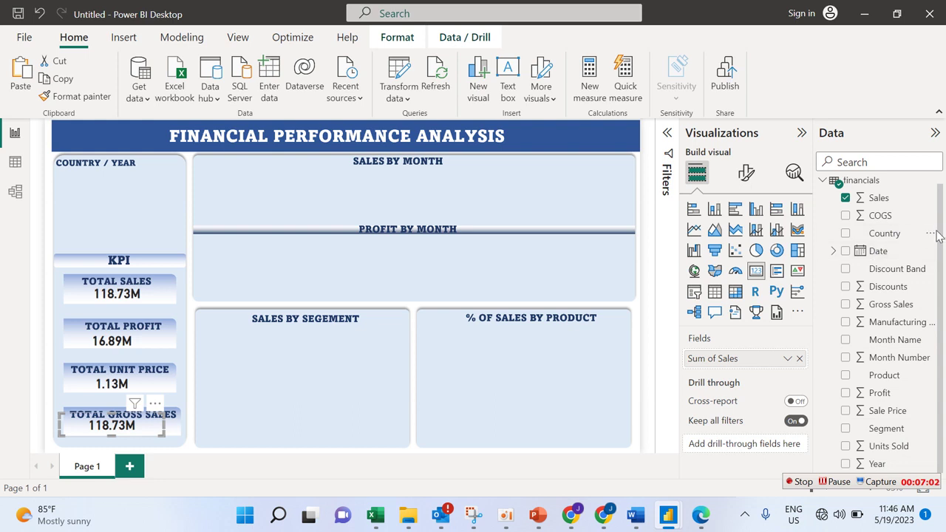
pyautogui.click(930, 234)
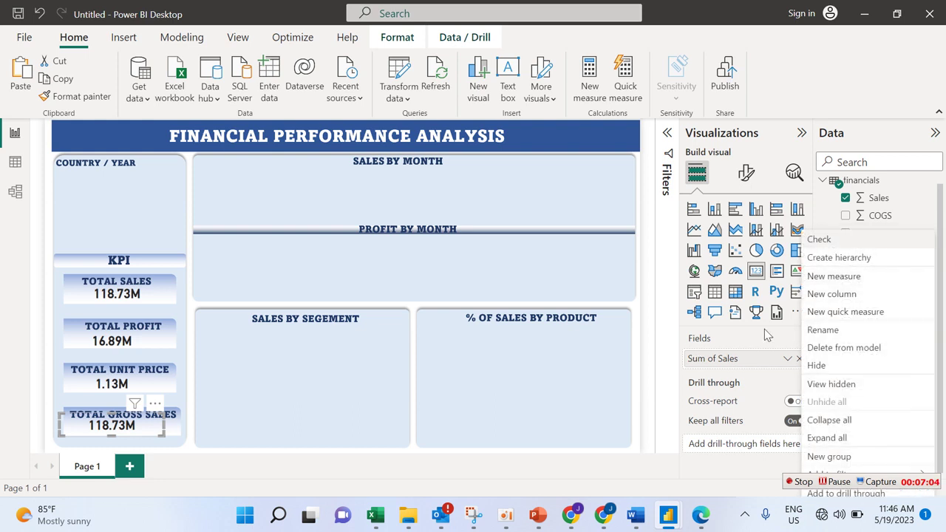
pyautogui.click(763, 349)
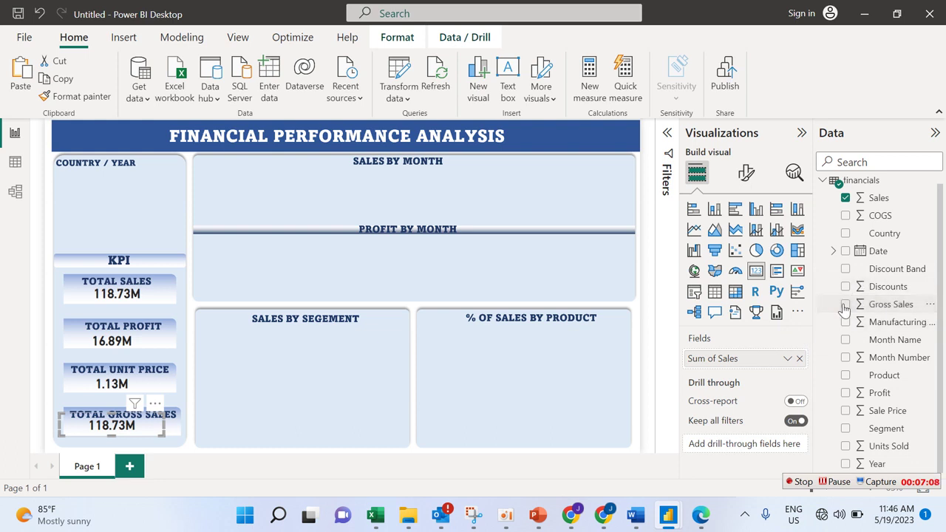
pyautogui.click(800, 359)
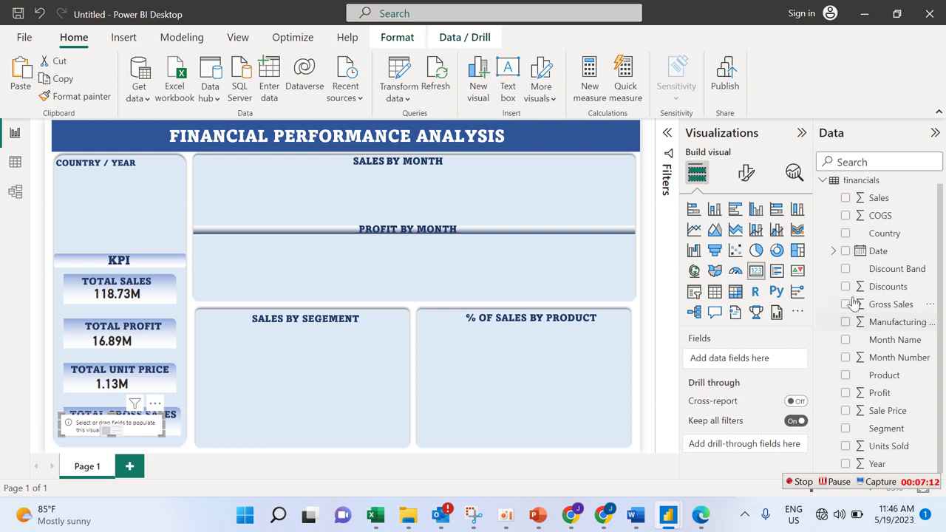
pyautogui.moveTo(851, 306); pyautogui.dragTo(851, 306)
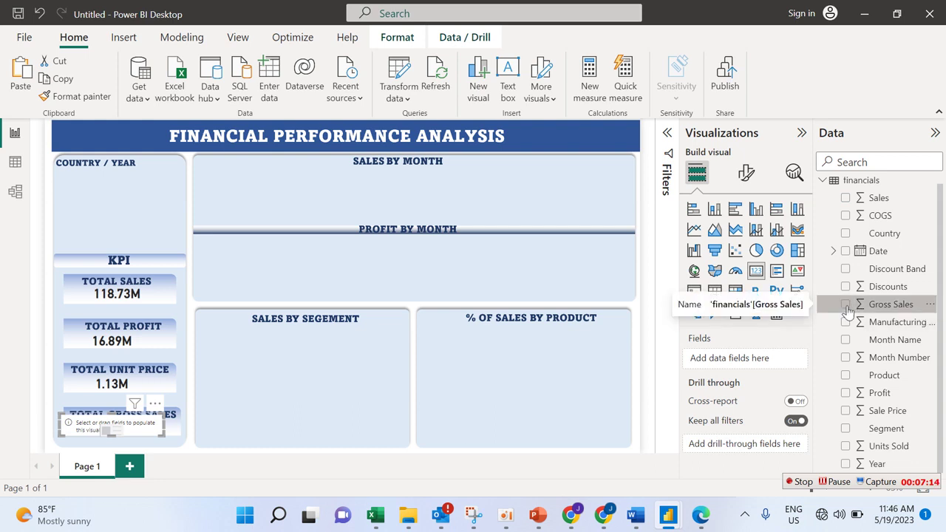
pyautogui.click(848, 311)
pyautogui.click(494, 423)
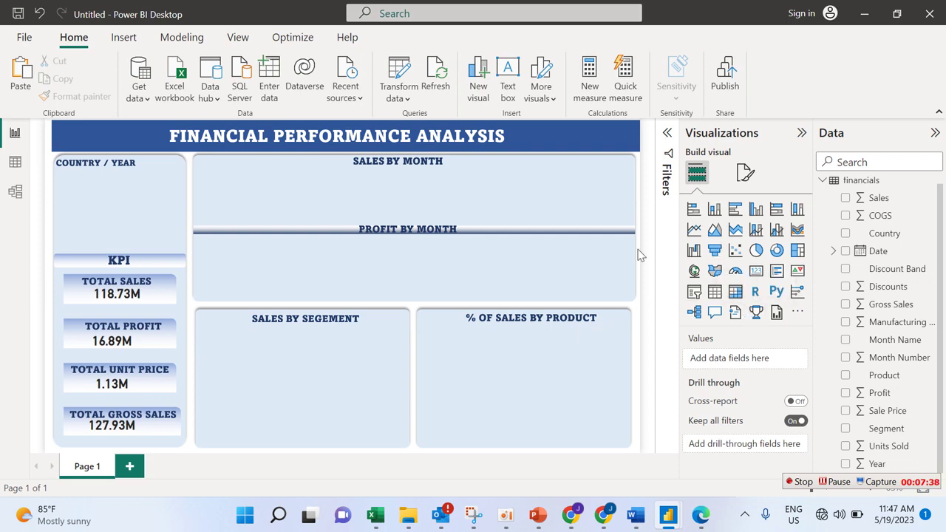
# Step: Insert an area chart and move it into the Sales by Month panel
pyautogui.moveTo(662, 519)
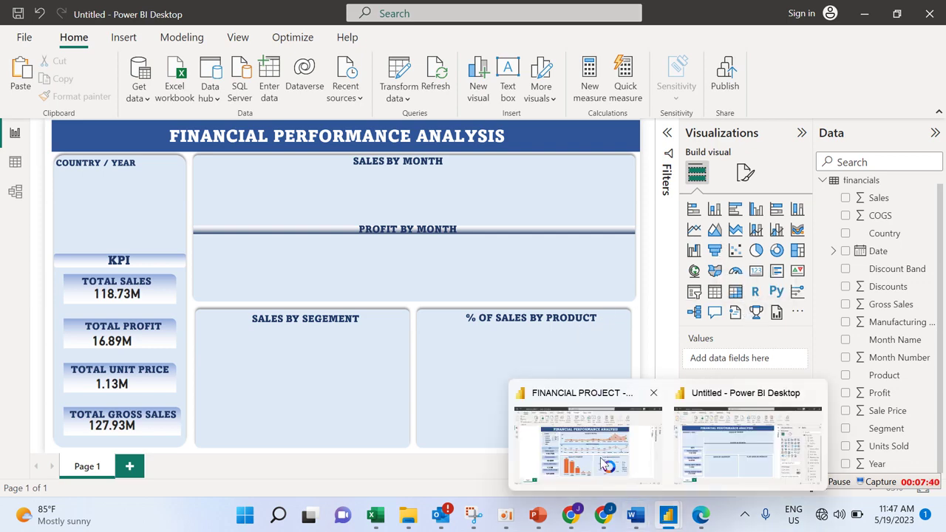
pyautogui.moveTo(610, 463)
pyautogui.click(748, 443)
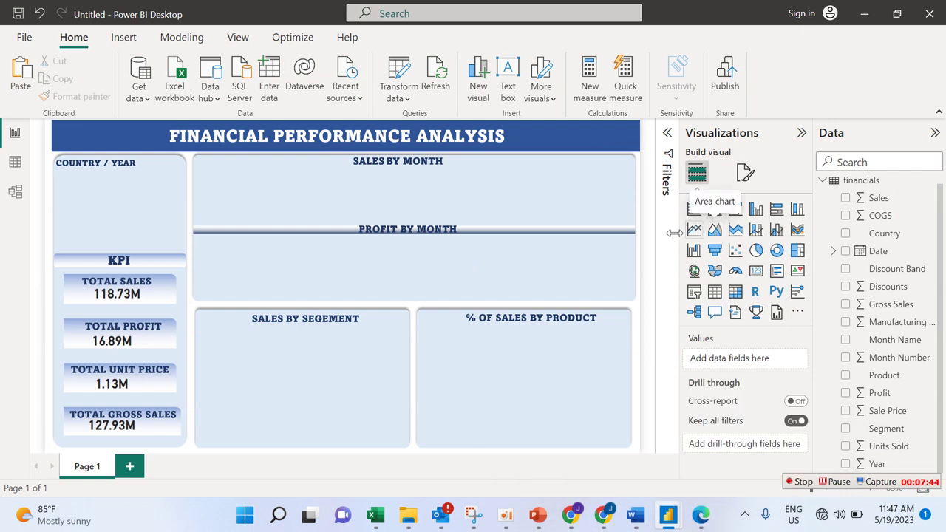
pyautogui.click(715, 231)
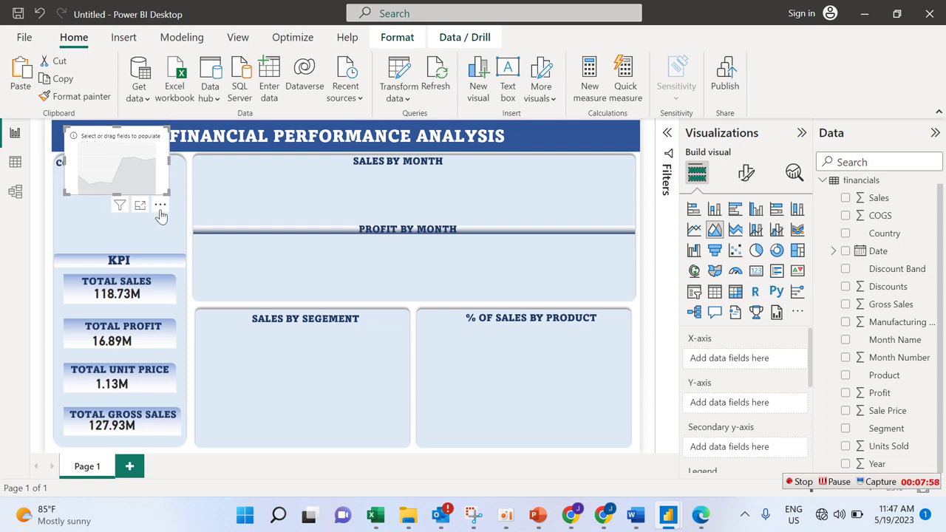
pyautogui.moveTo(161, 208); pyautogui.dragTo(356, 320)
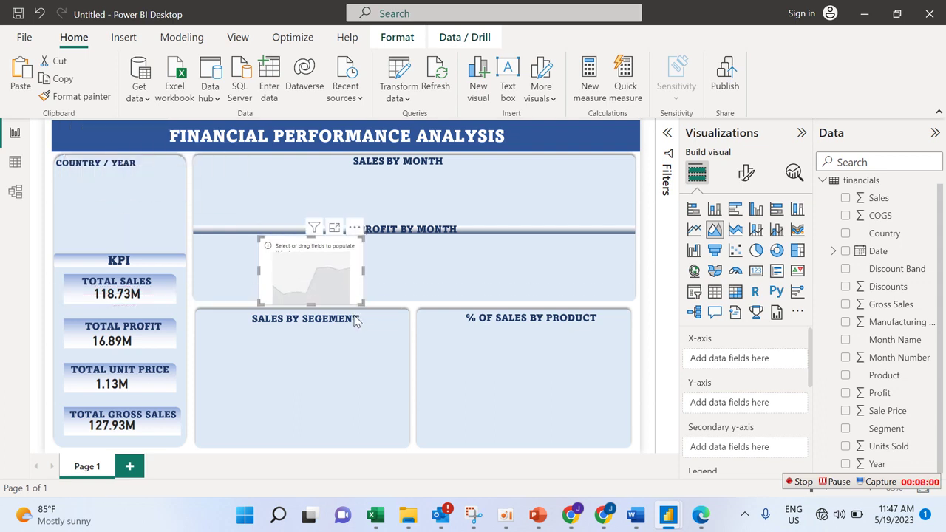
pyautogui.moveTo(356, 238); pyautogui.dragTo(322, 158)
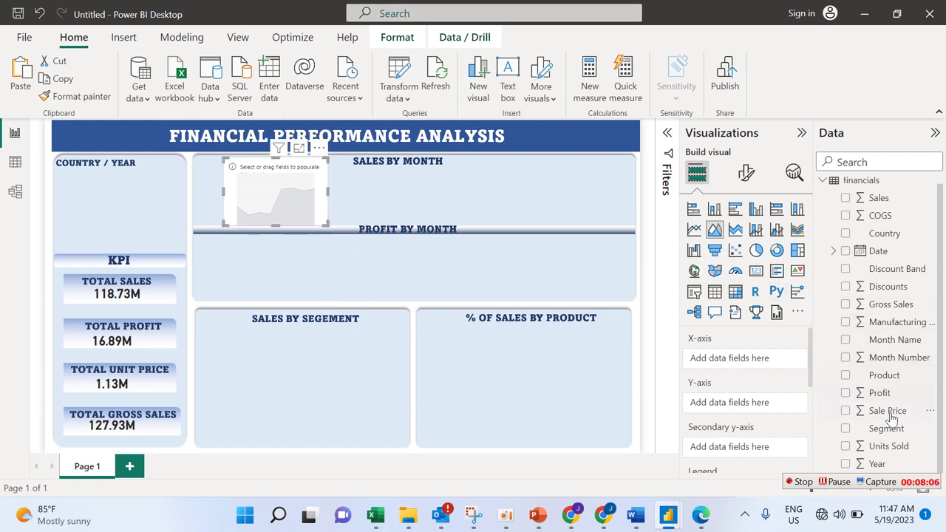
# Step: Plot Sales by Month Name in the area chart and stretch it across the full width of the Sales by Month panel
pyautogui.click(845, 341)
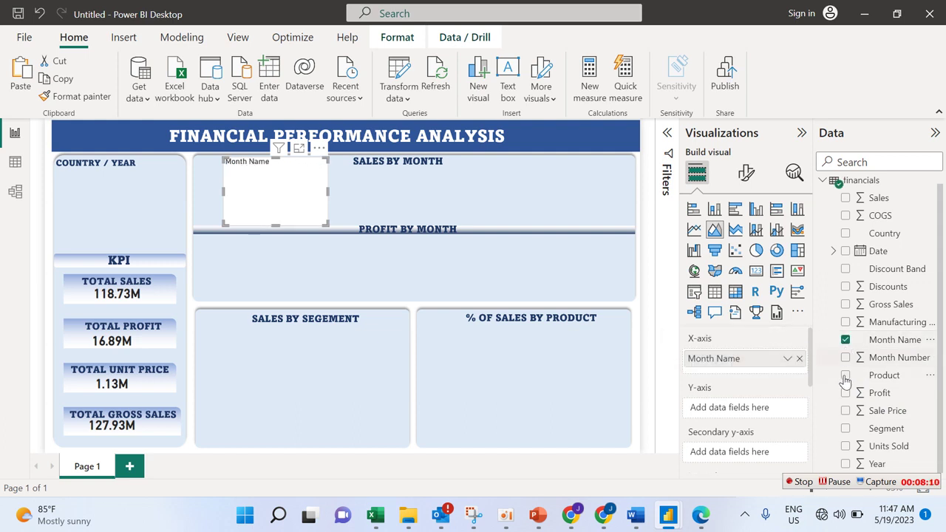
pyautogui.click(845, 198)
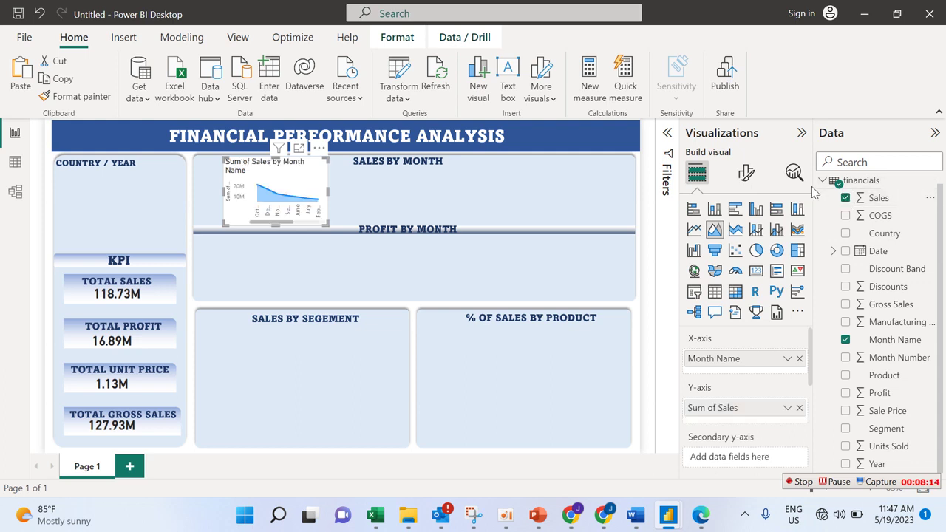
pyautogui.moveTo(343, 230); pyautogui.dragTo(640, 230)
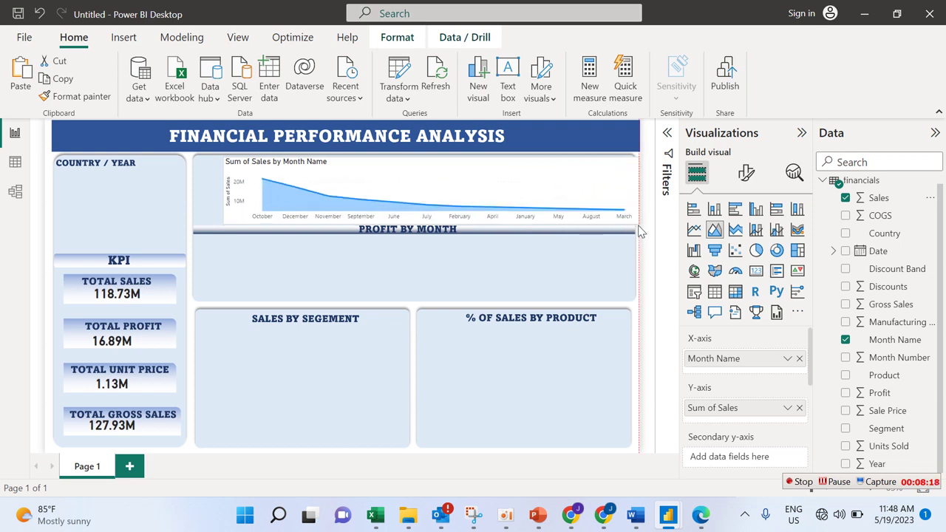
pyautogui.moveTo(228, 221); pyautogui.dragTo(202, 228)
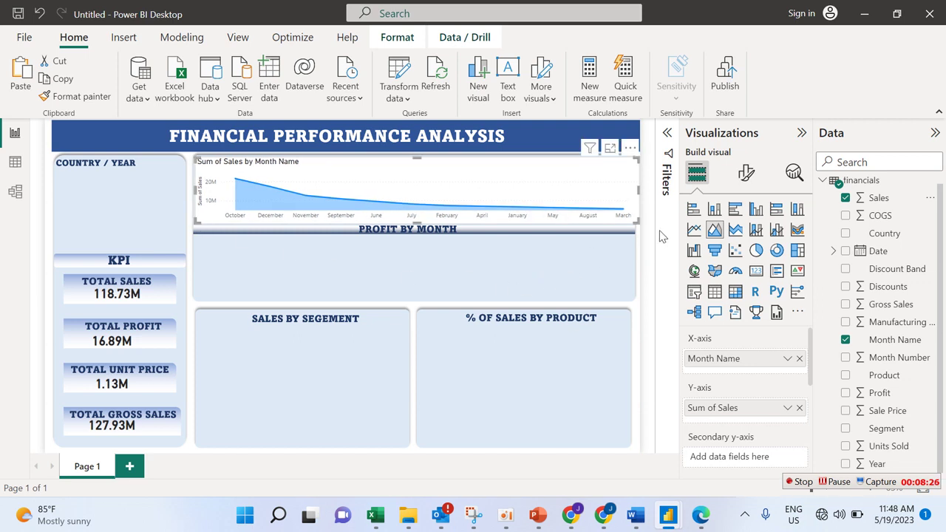
# Step: Turn off the secondary y-axis of the Sales by Month area chart
pyautogui.click(746, 175)
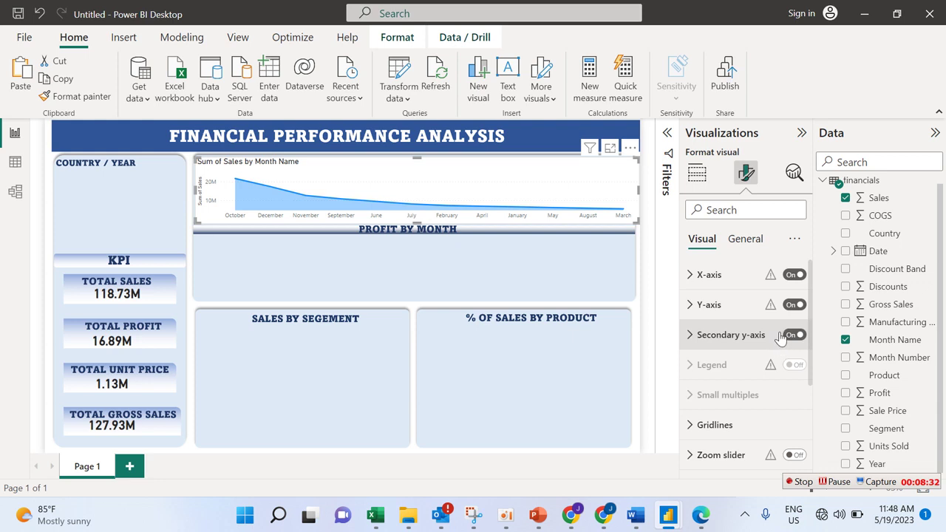
pyautogui.click(753, 338)
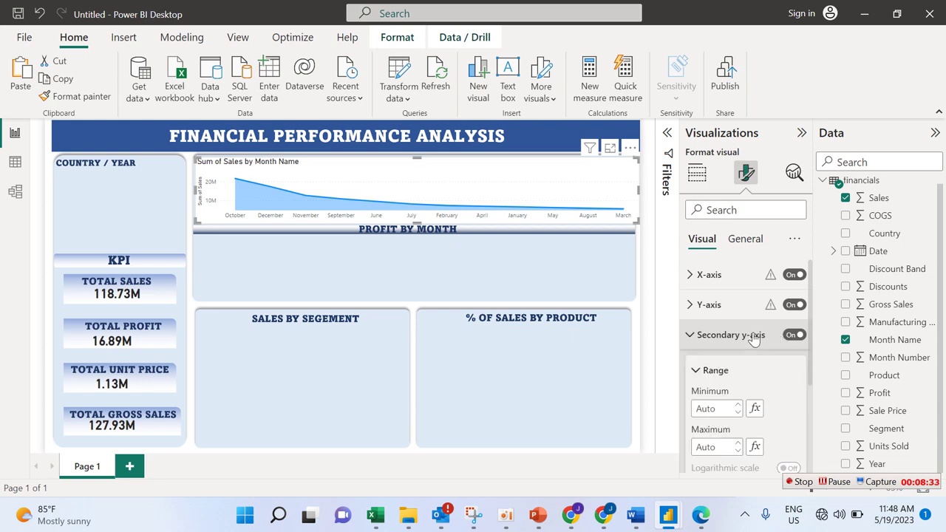
pyautogui.click(793, 336)
# Step: Hide the Y-axis title of the Sales by Month area chart
pyautogui.click(748, 306)
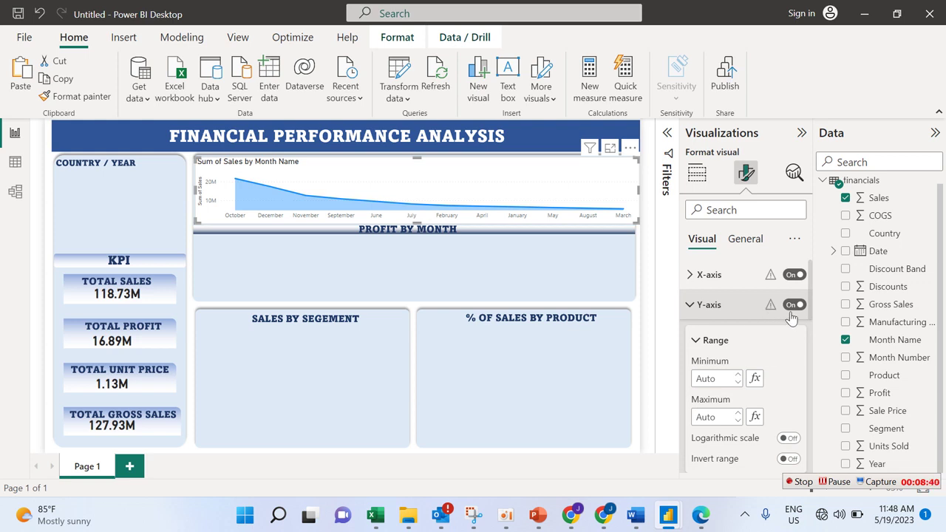
pyautogui.scroll(-3, 812, 315)
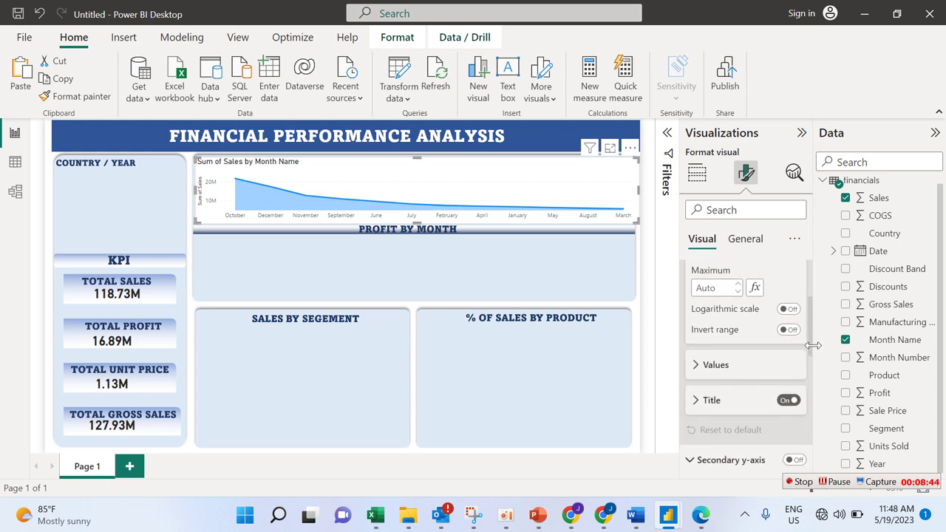
pyautogui.scroll(3, 812, 325)
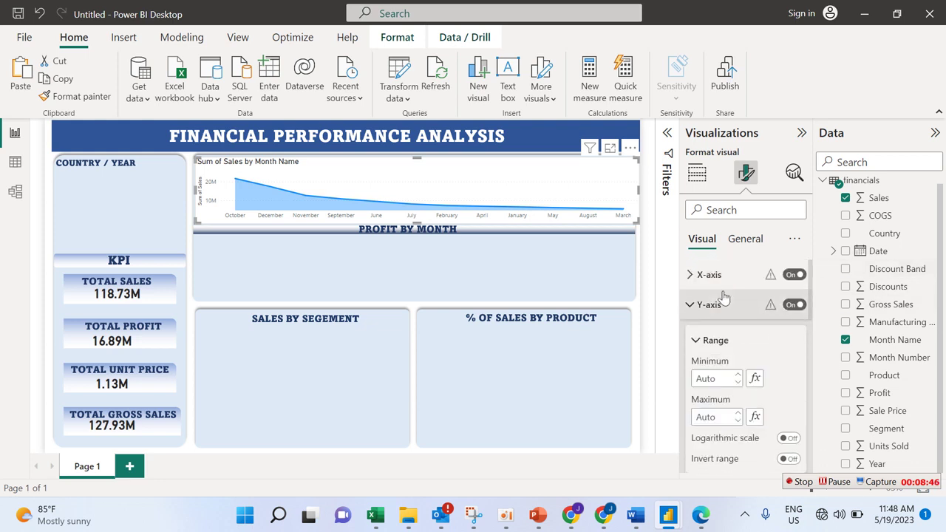
pyautogui.scroll(-1, 720, 309)
pyautogui.scroll(1, 726, 316)
pyautogui.scroll(-4, 813, 318)
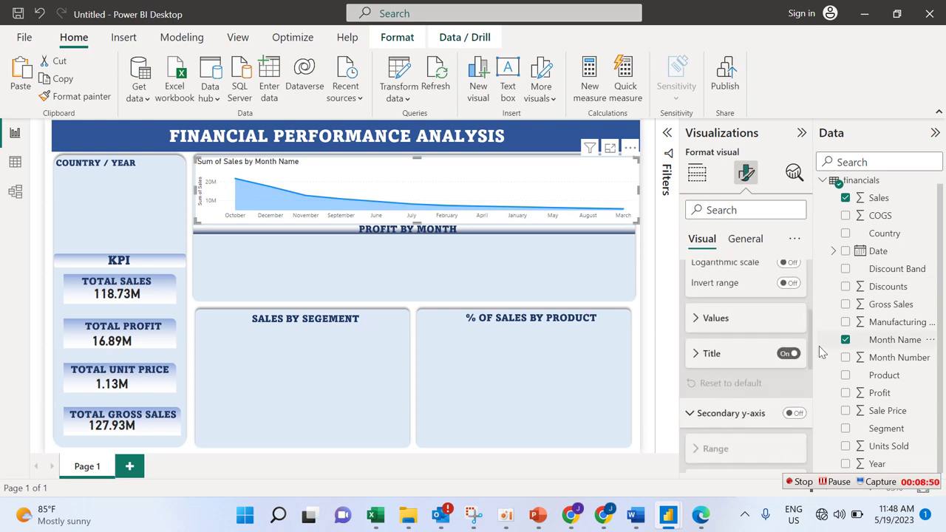
pyautogui.click(788, 345)
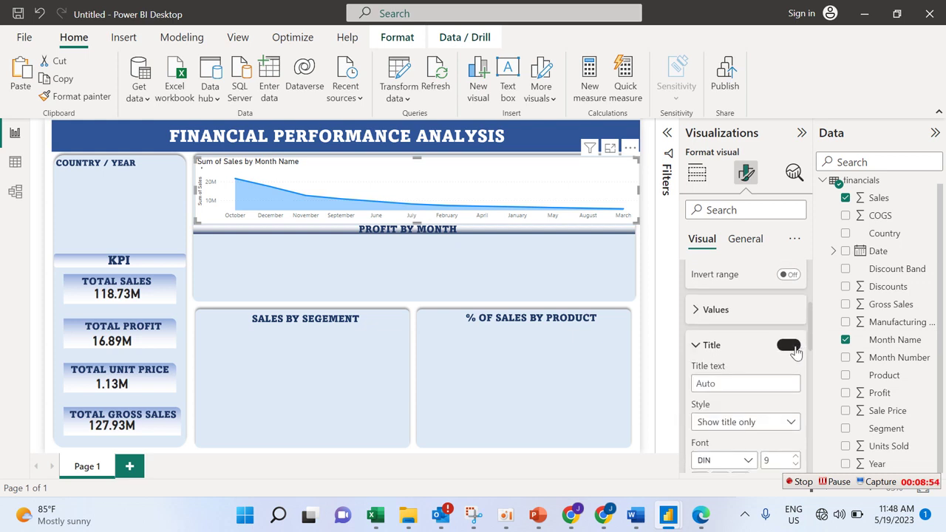
pyautogui.click(790, 345)
pyautogui.scroll(4, 810, 334)
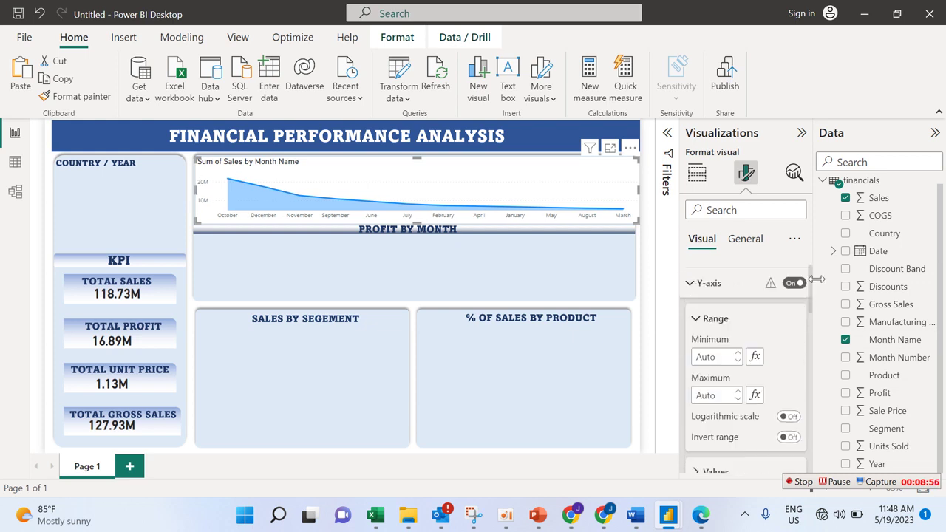
pyautogui.click(699, 339)
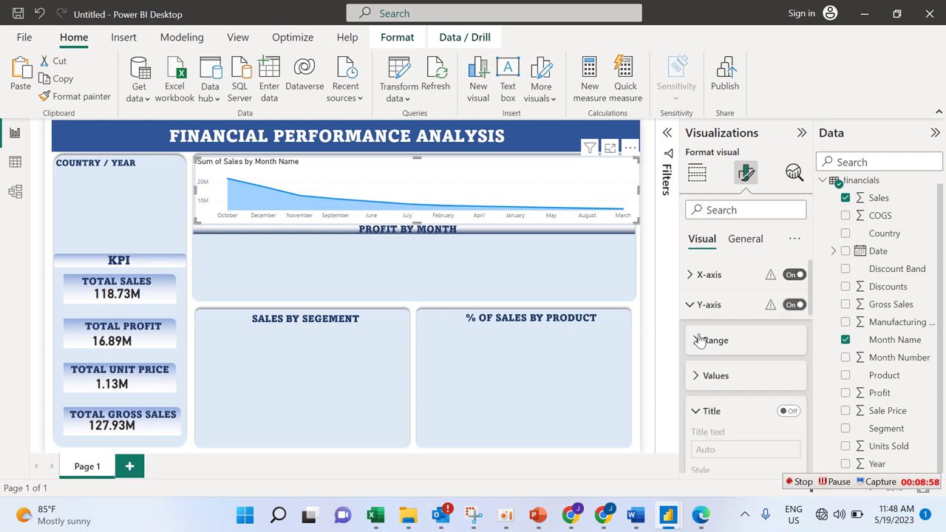
pyautogui.click(735, 278)
pyautogui.scroll(-3, 809, 284)
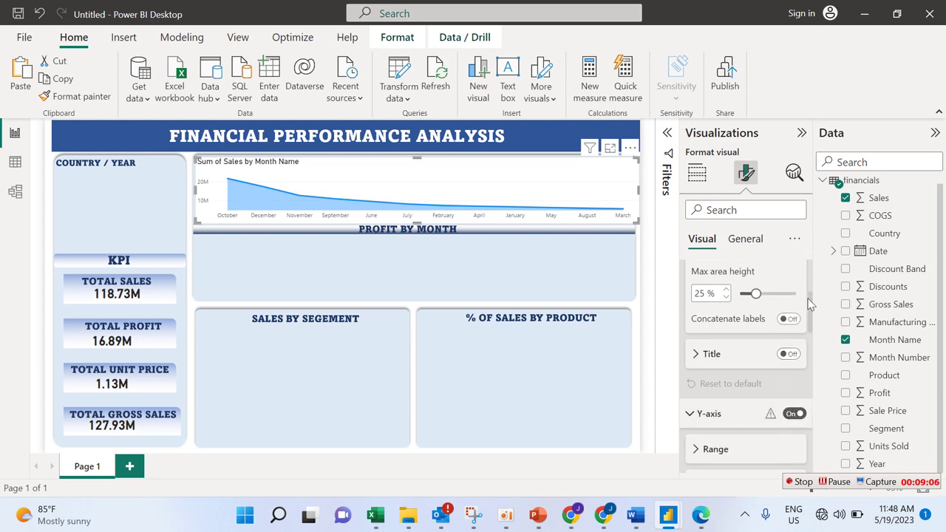
pyautogui.scroll(3, 809, 288)
pyautogui.click(696, 311)
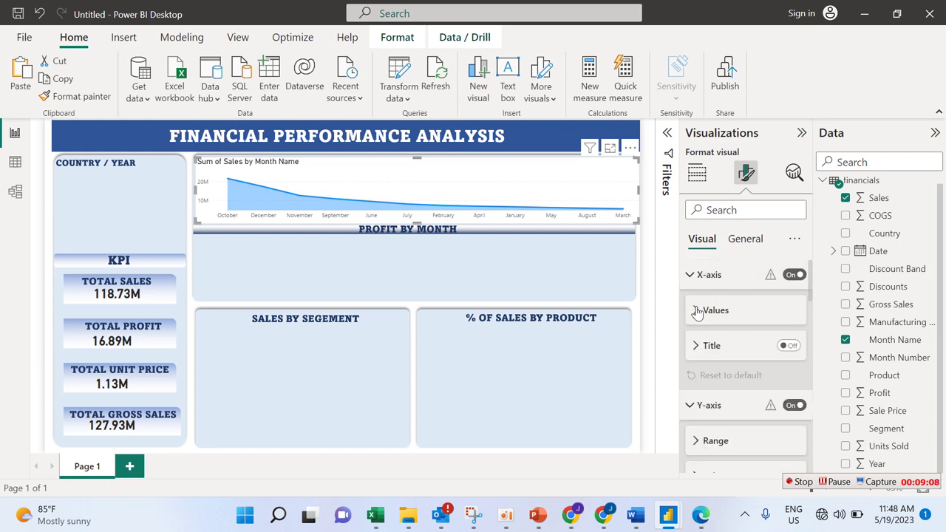
pyautogui.click(706, 278)
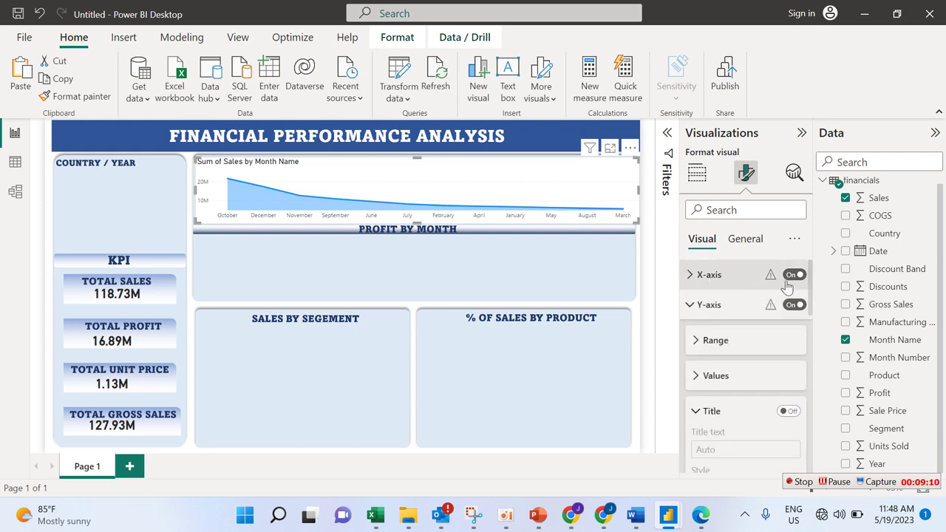
# Step: Turn on data labels for the Sales by Month area chart, leaving series labels off
pyautogui.moveTo(811, 277); pyautogui.dragTo(810, 416)
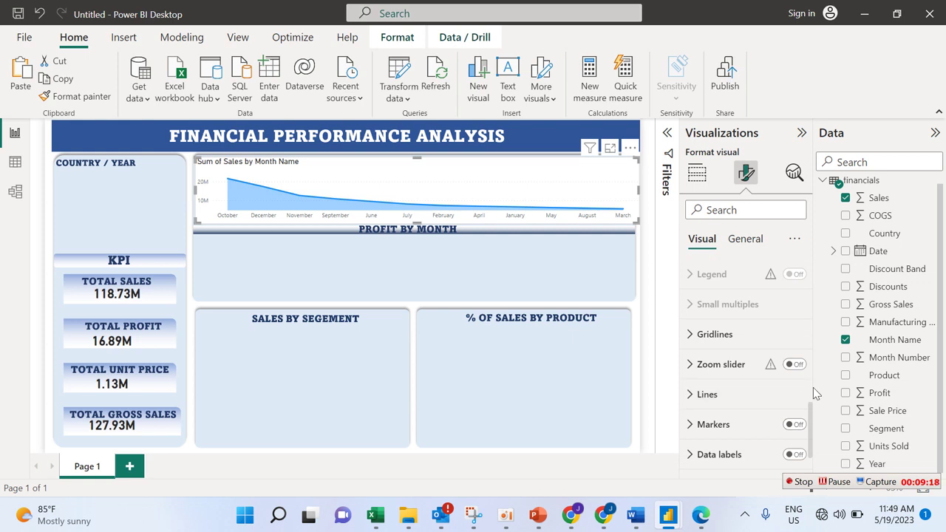
pyautogui.scroll(-1, 809, 419)
pyautogui.click(794, 429)
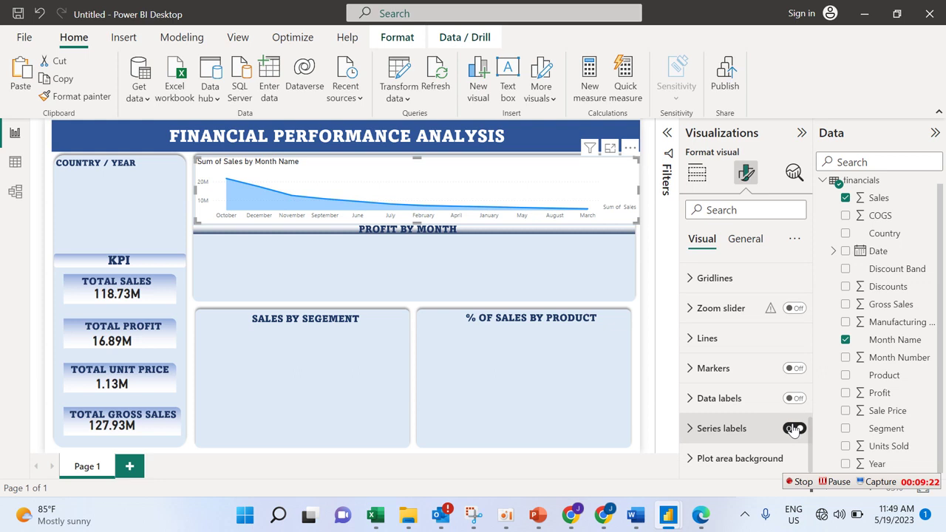
pyautogui.click(793, 428)
pyautogui.click(792, 398)
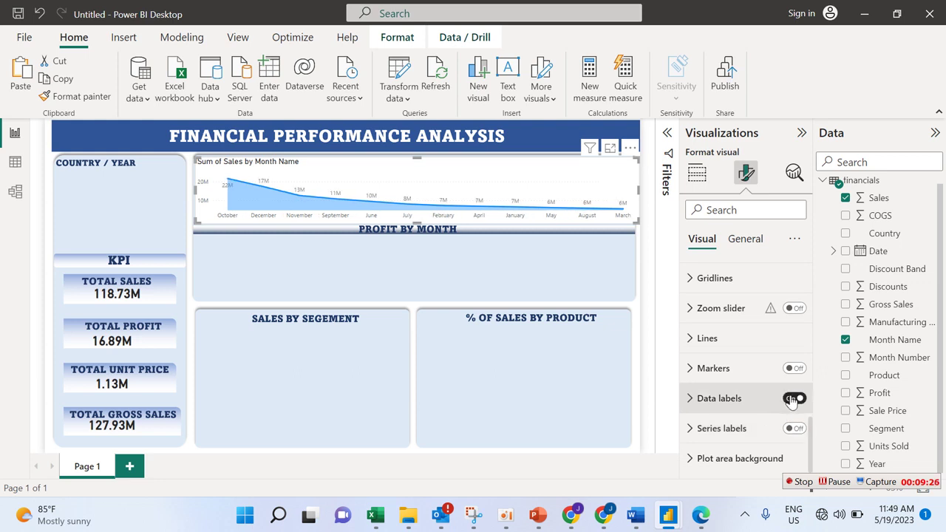
pyautogui.moveTo(808, 439); pyautogui.dragTo(815, 322)
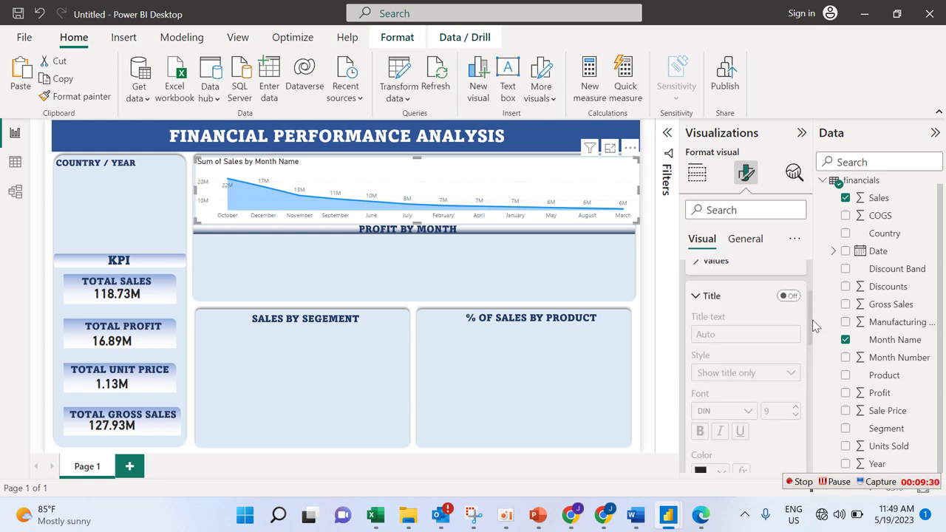
# Step: Try hiding the Y-axis of the Sales by Month area chart, and turn it back on
pyautogui.moveTo(809, 334); pyautogui.dragTo(794, 295)
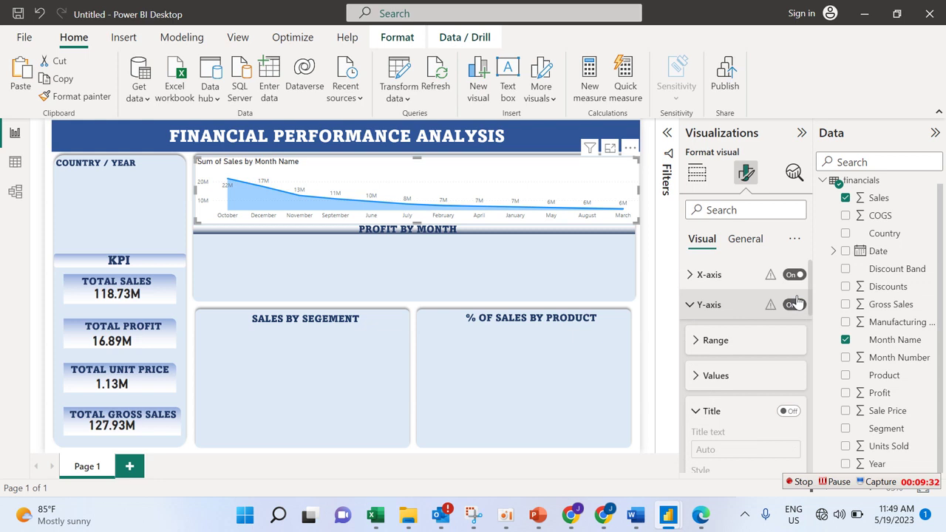
pyautogui.click(795, 304)
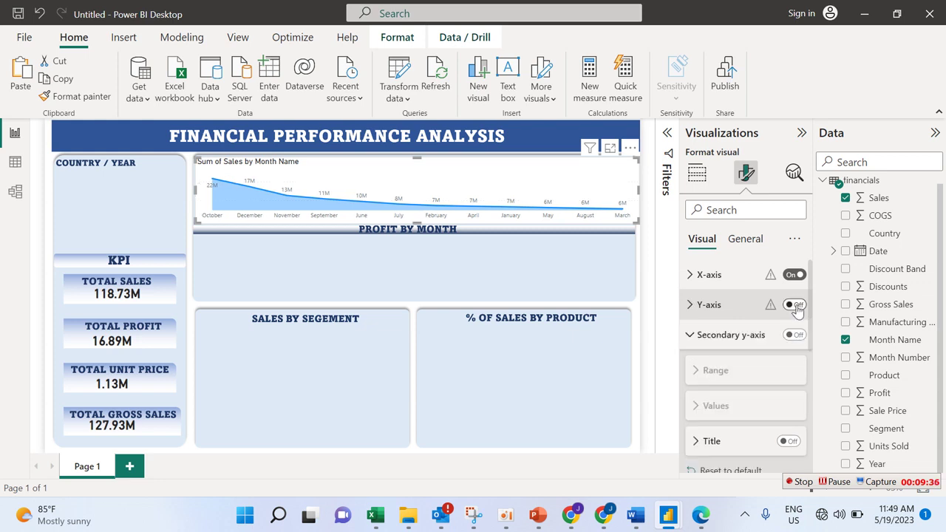
pyautogui.click(794, 305)
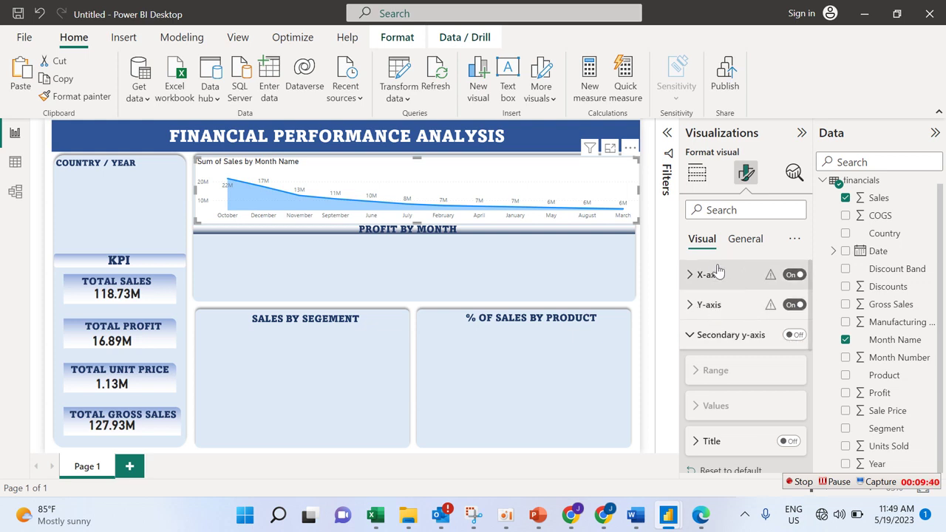
# Step: Turn off the title and the background of the Sales by Month area chart
pyautogui.click(745, 240)
pyautogui.click(789, 306)
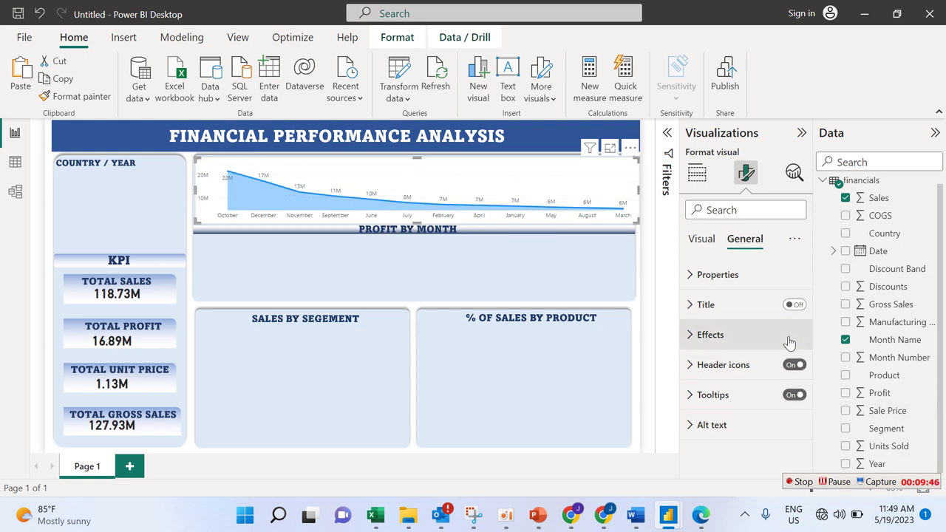
pyautogui.click(789, 342)
pyautogui.click(789, 370)
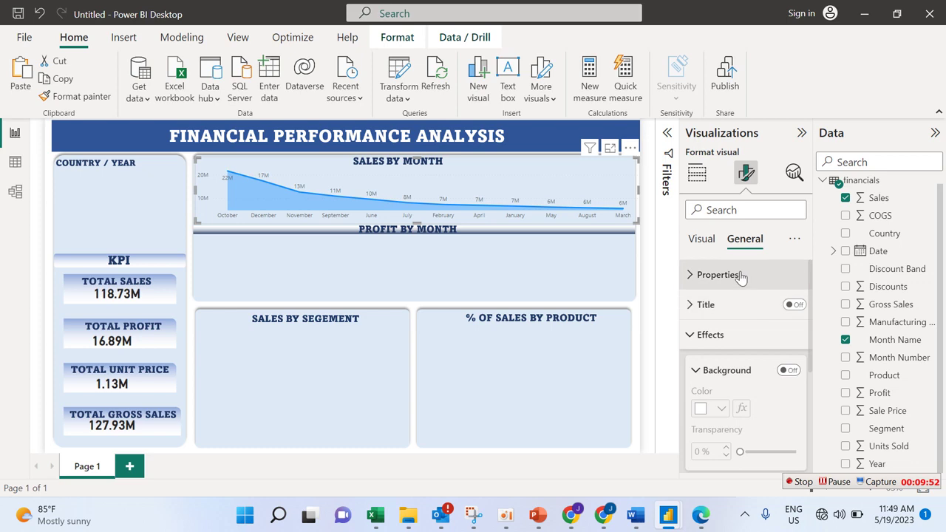
pyautogui.click(698, 334)
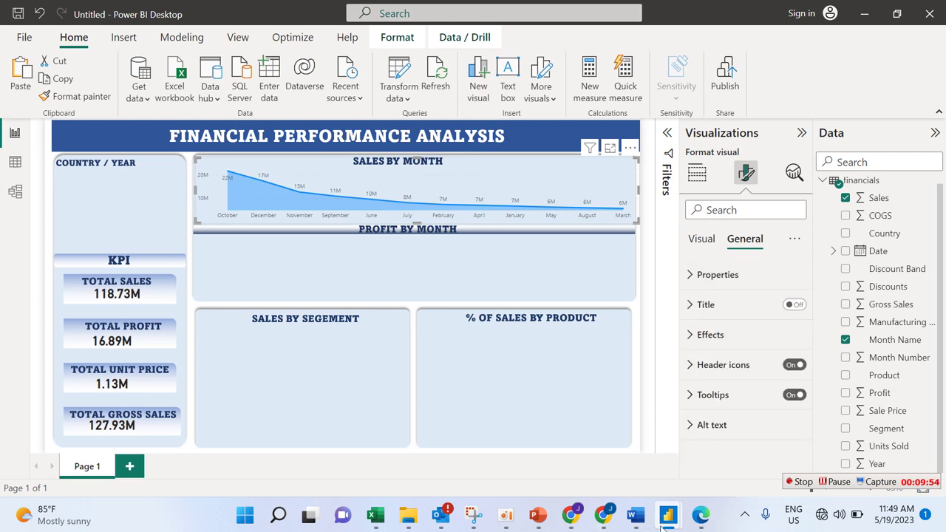
# Step: Look at the FINANCIAL PROJECT report window for reference and return to the Untitled report
pyautogui.moveTo(661, 521)
pyautogui.click(580, 446)
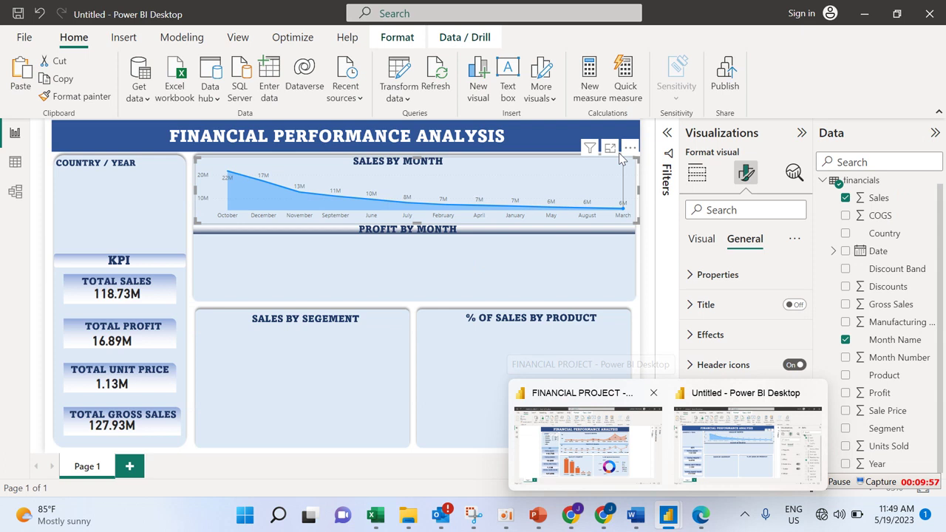
pyautogui.click(746, 443)
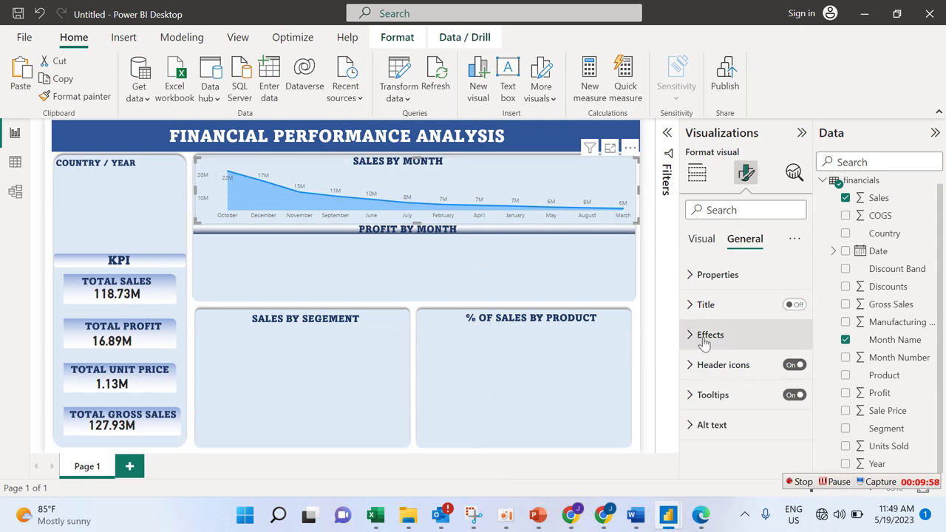
# Step: Turn on markers for the Sales by Month area chart and set them to diamonds with a size of 7 px
pyautogui.click(701, 239)
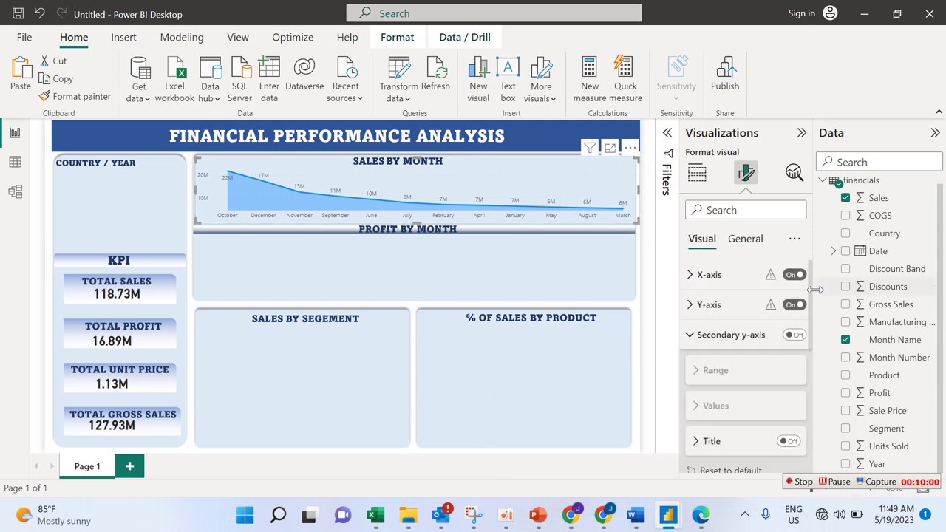
pyautogui.scroll(-5, 810, 292)
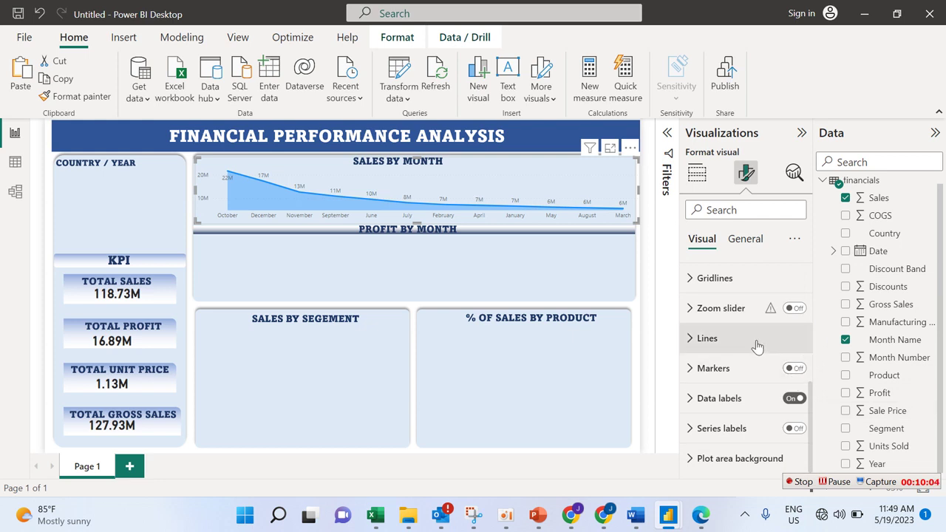
pyautogui.click(788, 373)
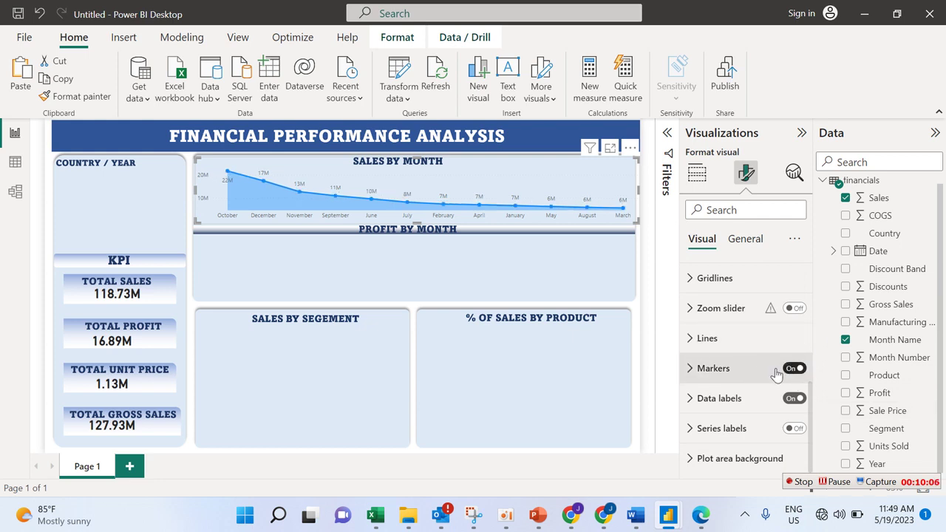
pyautogui.click(743, 376)
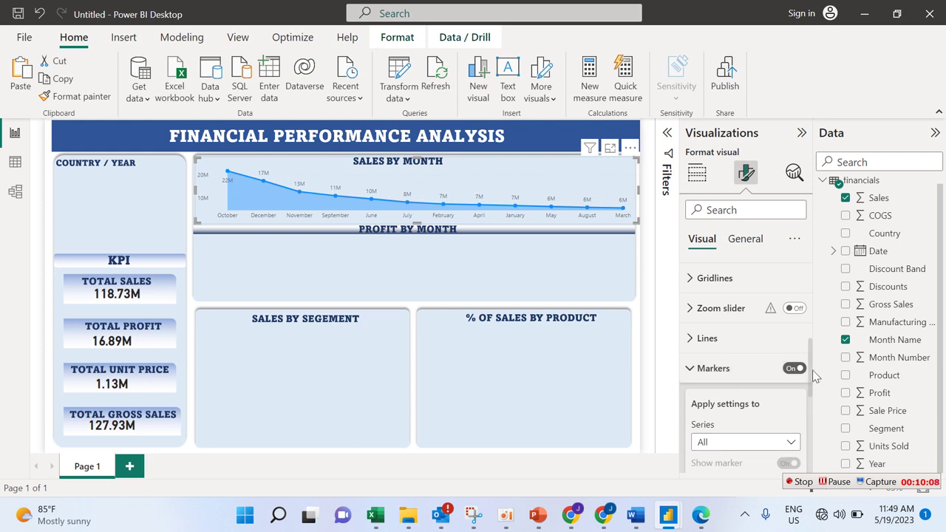
pyautogui.scroll(-1, 746, 370)
pyautogui.scroll(-1, 812, 402)
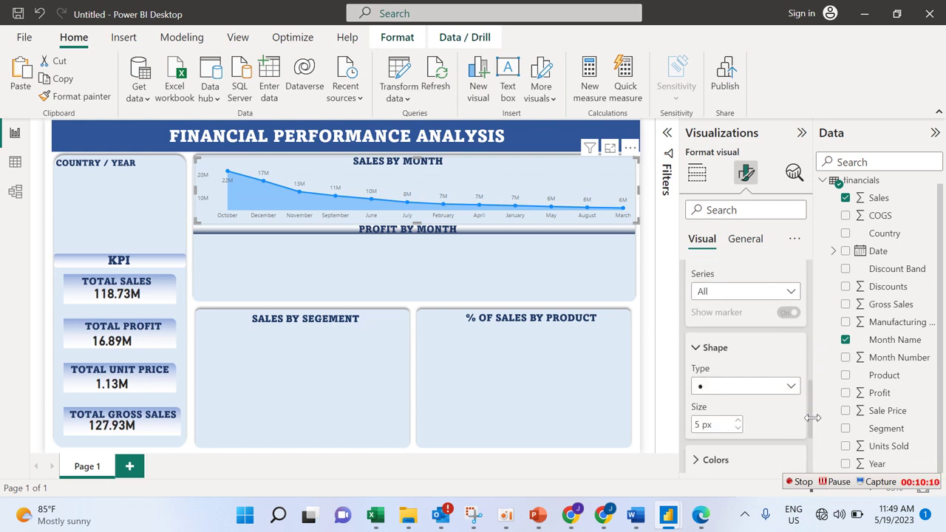
pyautogui.click(792, 387)
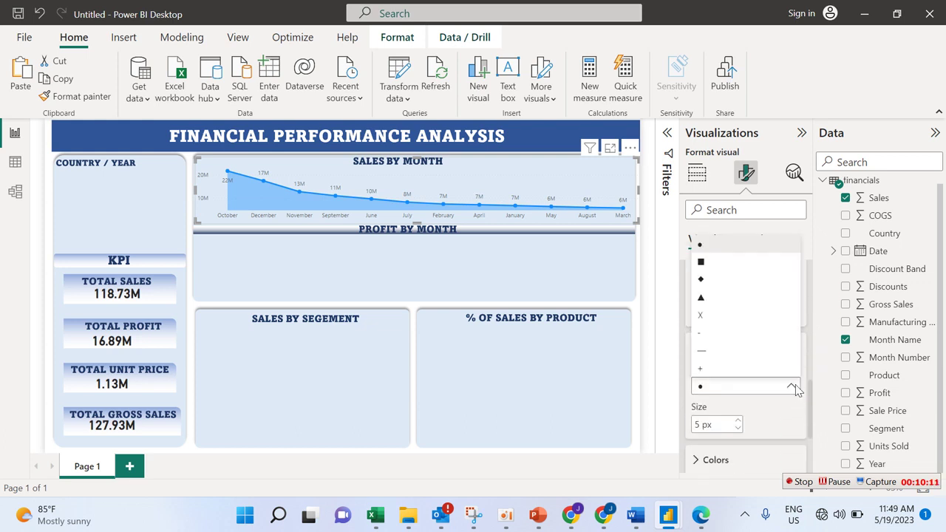
pyautogui.click(718, 281)
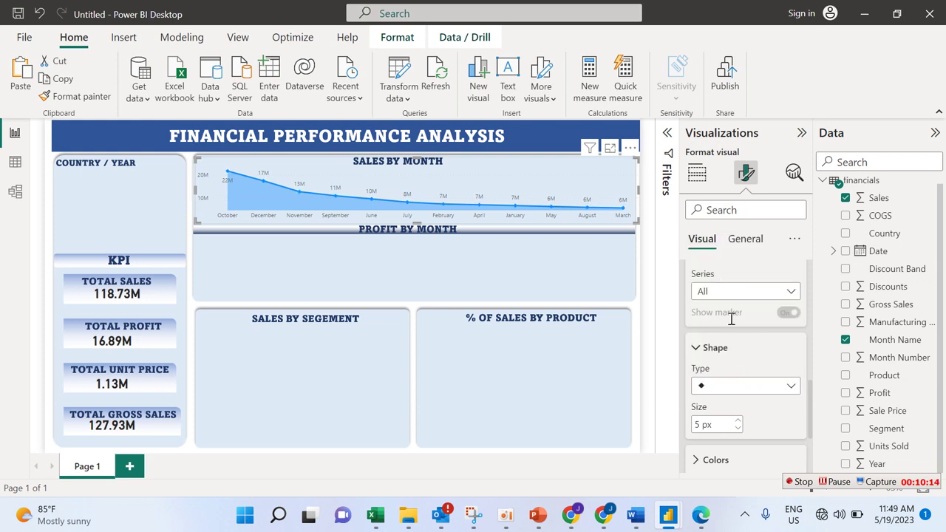
pyautogui.click(735, 422)
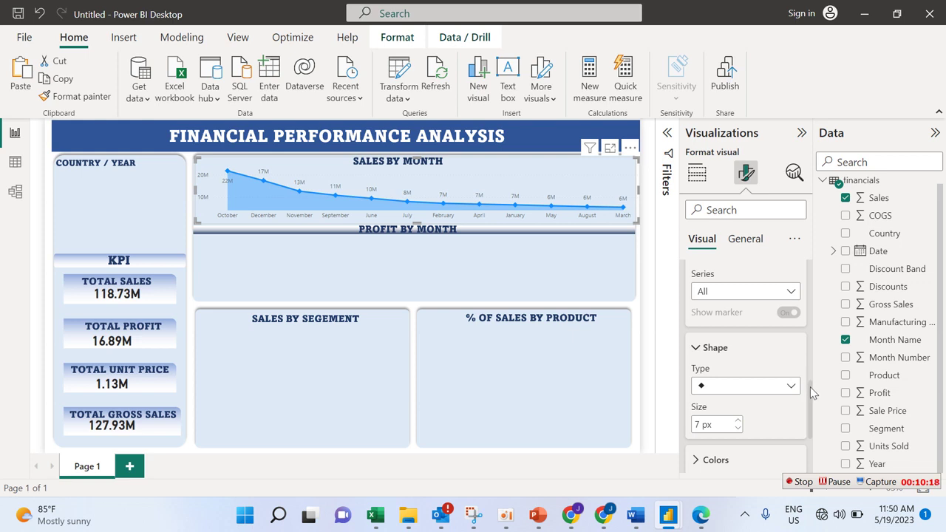
# Step: Set the default marker color of the Sales by Month area chart to orange #E66C37
pyautogui.scroll(-3, 810, 386)
pyautogui.click(750, 344)
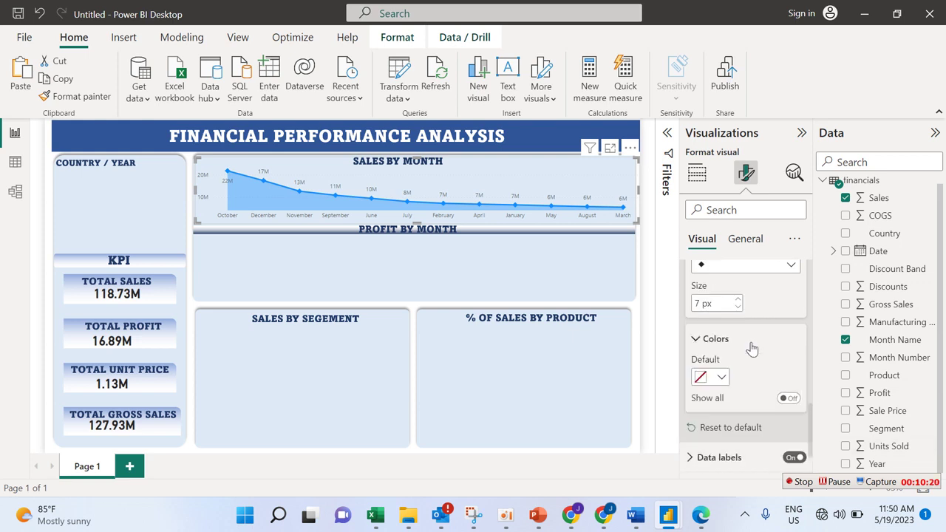
pyautogui.click(721, 379)
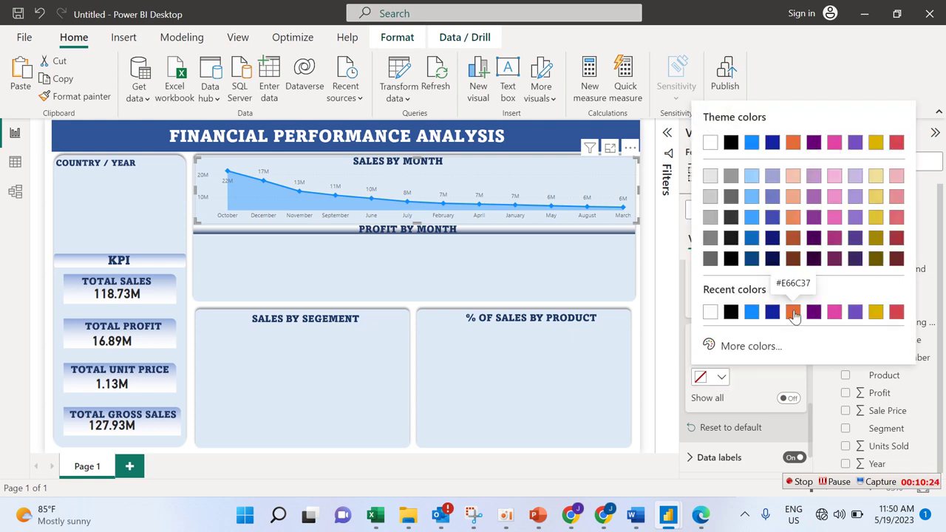
pyautogui.click(793, 313)
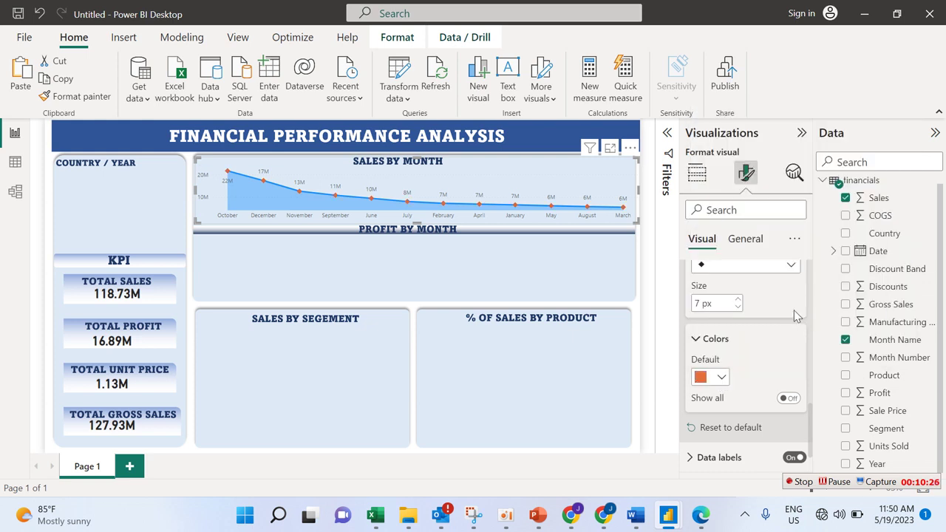
# Step: Set the Sum of Sales line color of the Sales by Month area chart to the same orange as its markers
pyautogui.moveTo(810, 413)
pyautogui.mouseDown()
pyautogui.moveTo(826, 275)
pyautogui.moveTo(816, 392)
pyautogui.moveTo(823, 344)
pyautogui.moveTo(789, 350)
pyautogui.moveTo(810, 348)
pyautogui.moveTo(812, 376)
pyautogui.moveTo(818, 294)
pyautogui.mouseUp()
pyautogui.click(780, 344)
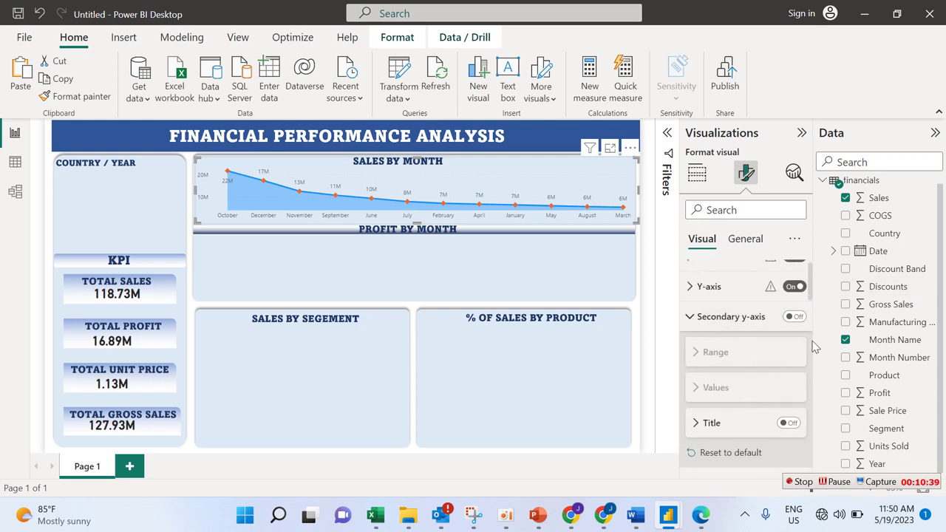
pyautogui.click(688, 320)
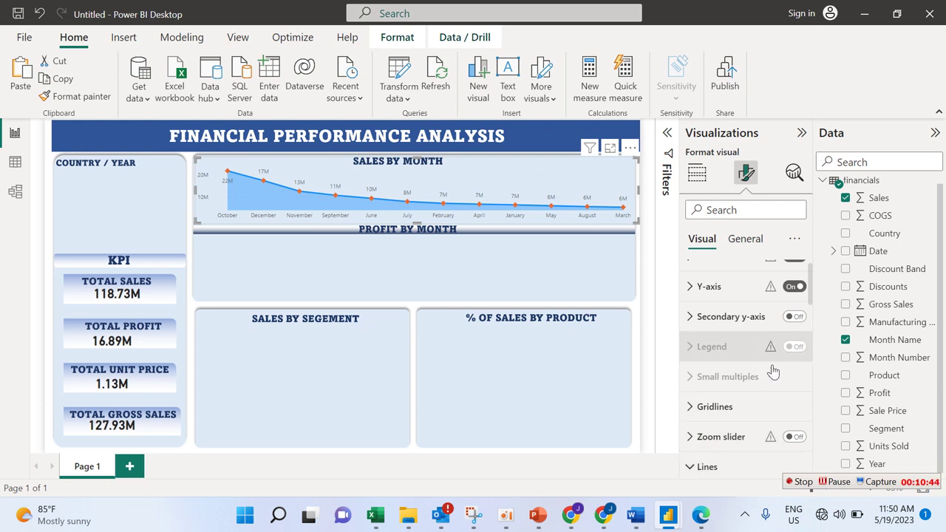
pyautogui.click(688, 317)
pyautogui.click(688, 317)
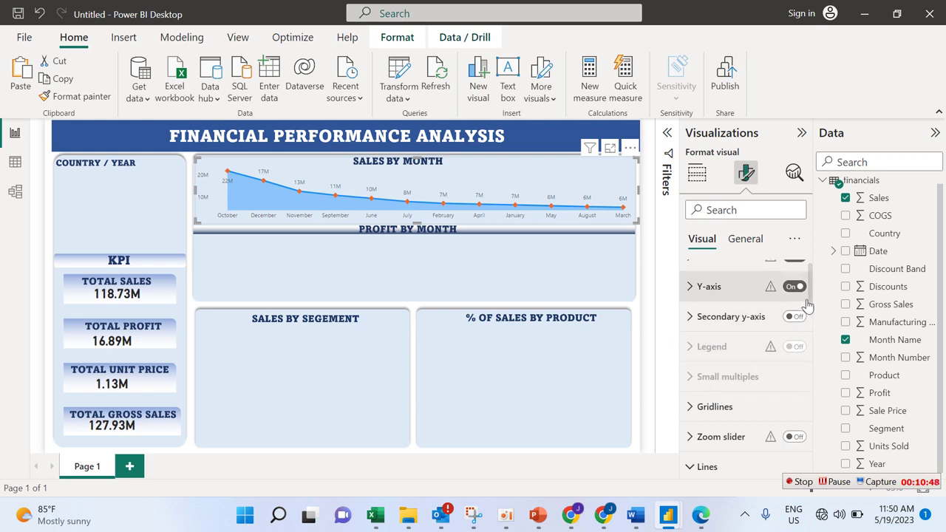
pyautogui.moveTo(808, 304); pyautogui.dragTo(809, 381)
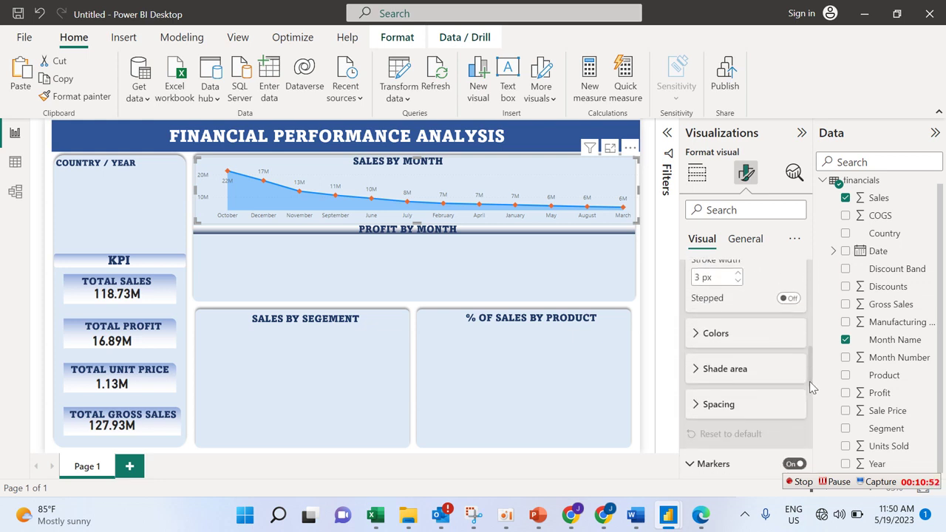
pyautogui.click(741, 341)
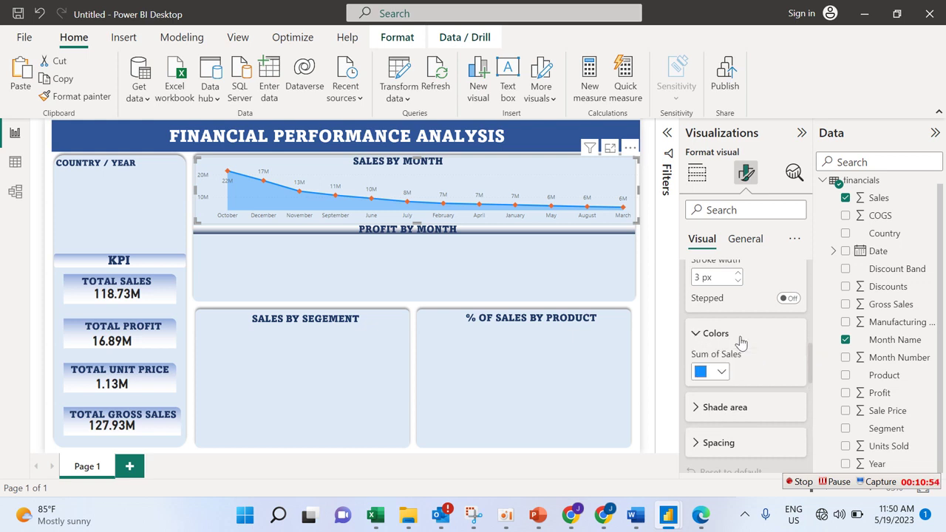
pyautogui.click(724, 371)
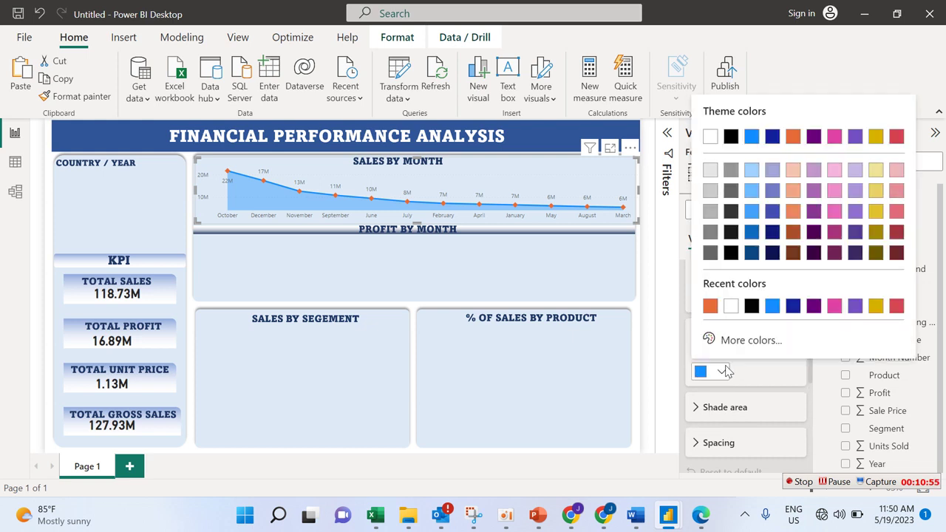
pyautogui.click(709, 306)
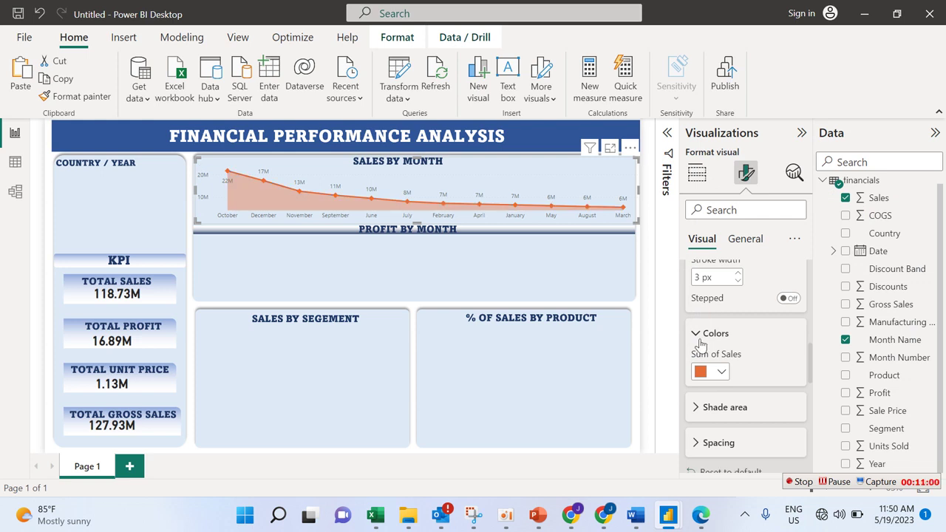
# Step: Try a dark brown Sum of Sales line color on the Sales by Month area chart, and restore the orange
pyautogui.click(721, 372)
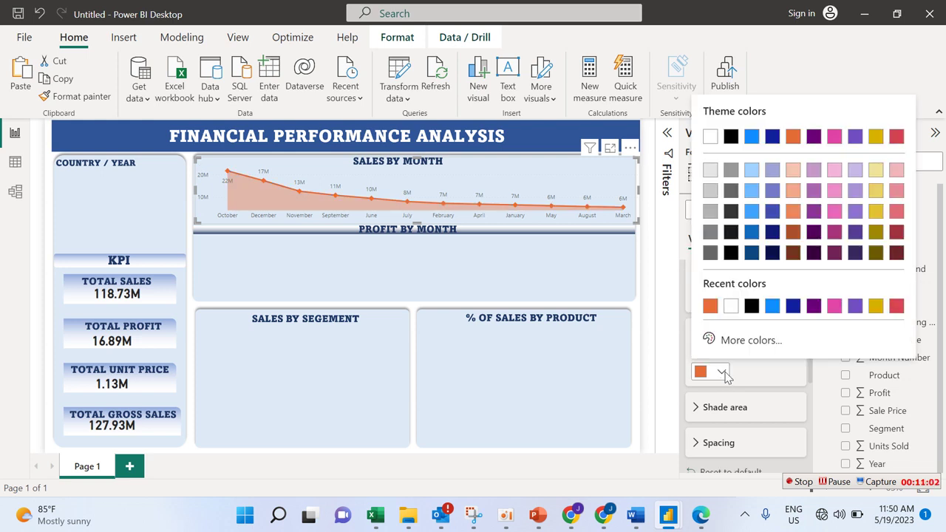
pyautogui.click(793, 252)
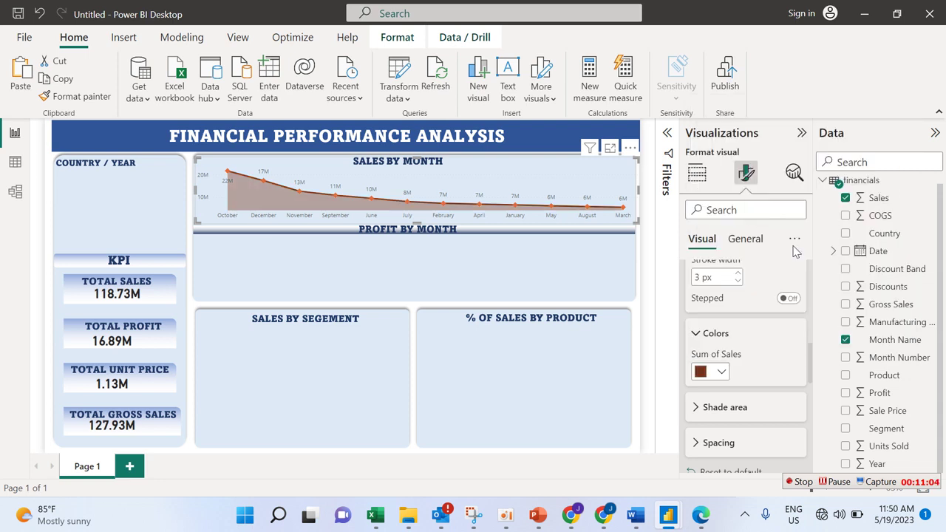
pyautogui.click(721, 371)
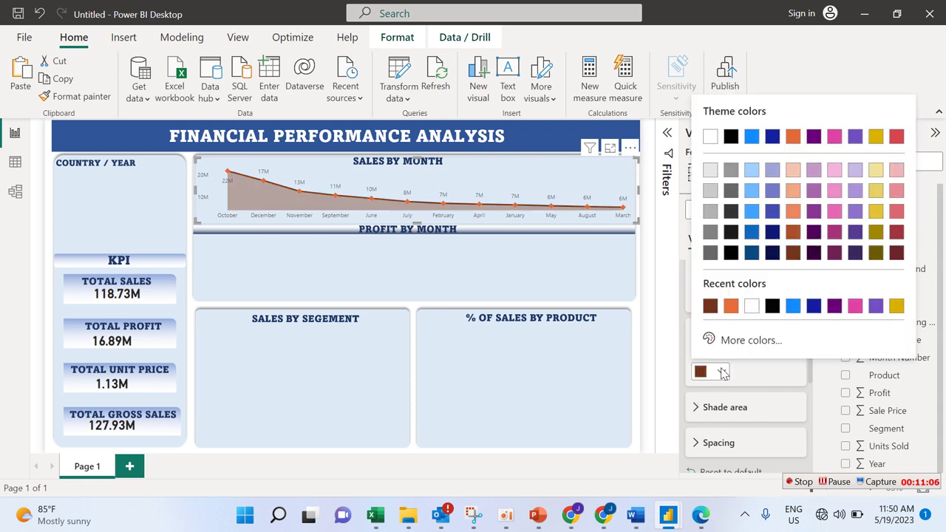
pyautogui.click(793, 137)
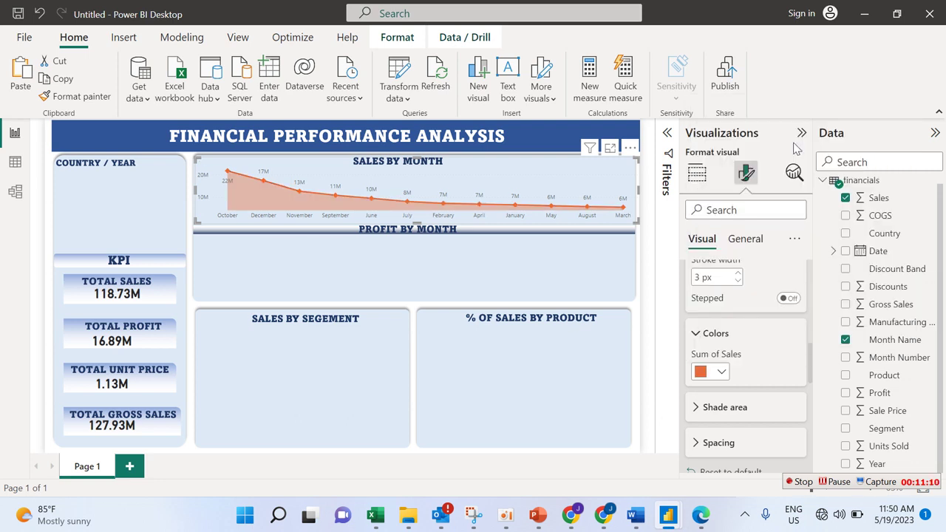
# Step: Make the X-axis values of the Sales by Month area chart bold and dark blue
pyautogui.click(701, 335)
pyautogui.scroll(5, 810, 367)
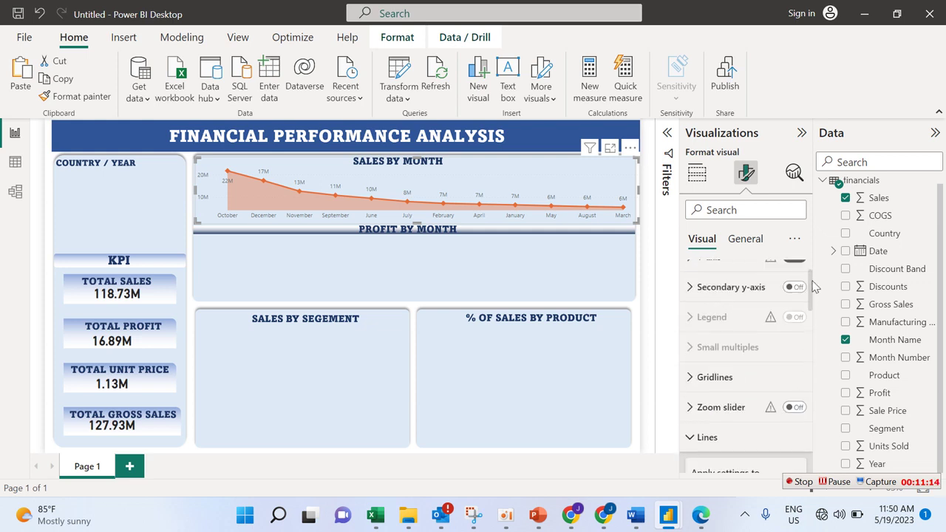
pyautogui.click(709, 273)
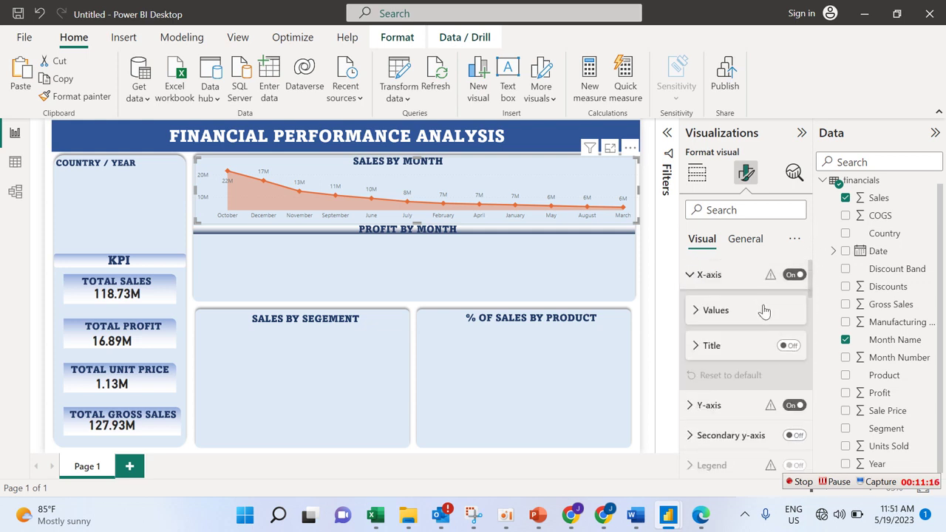
pyautogui.click(761, 313)
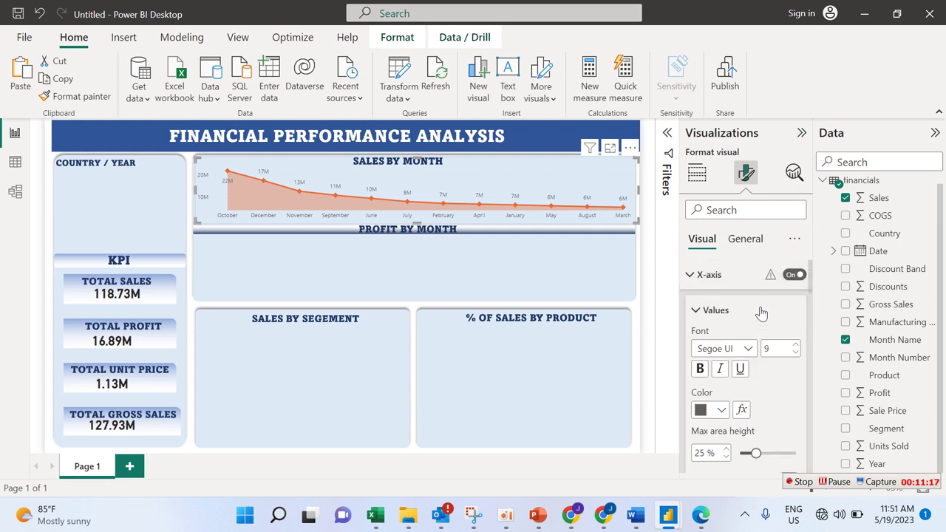
pyautogui.click(701, 370)
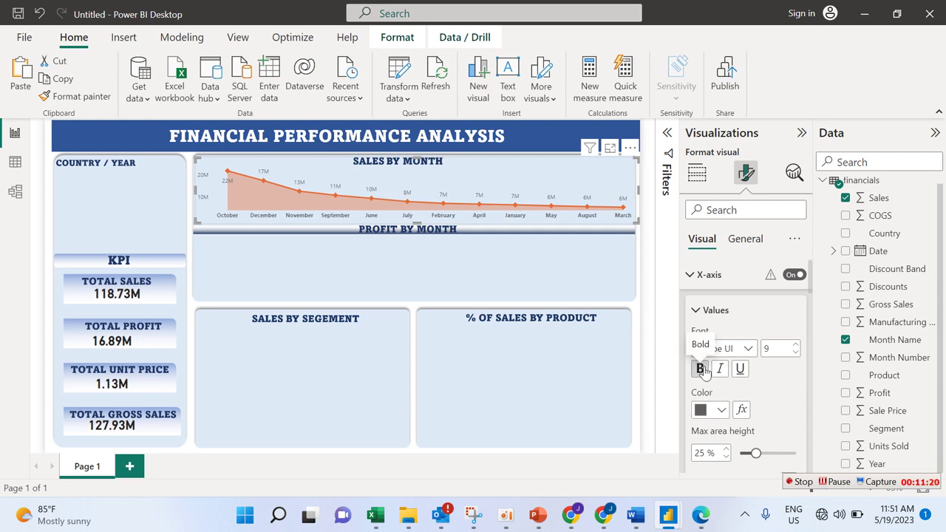
pyautogui.click(722, 410)
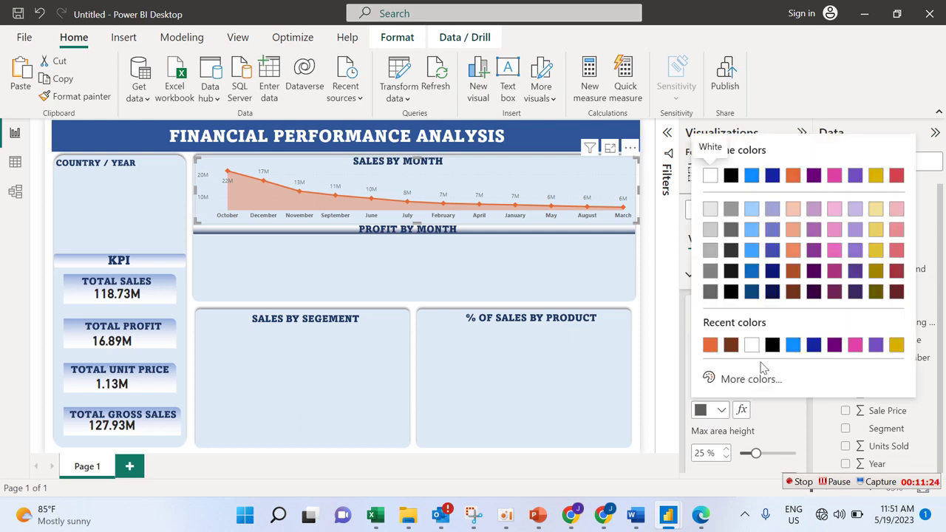
pyautogui.click(750, 292)
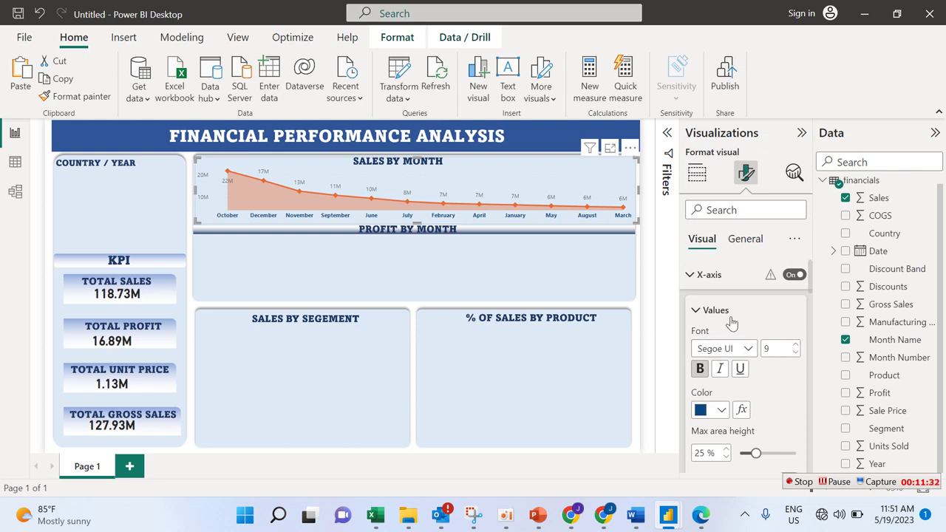
pyautogui.click(697, 310)
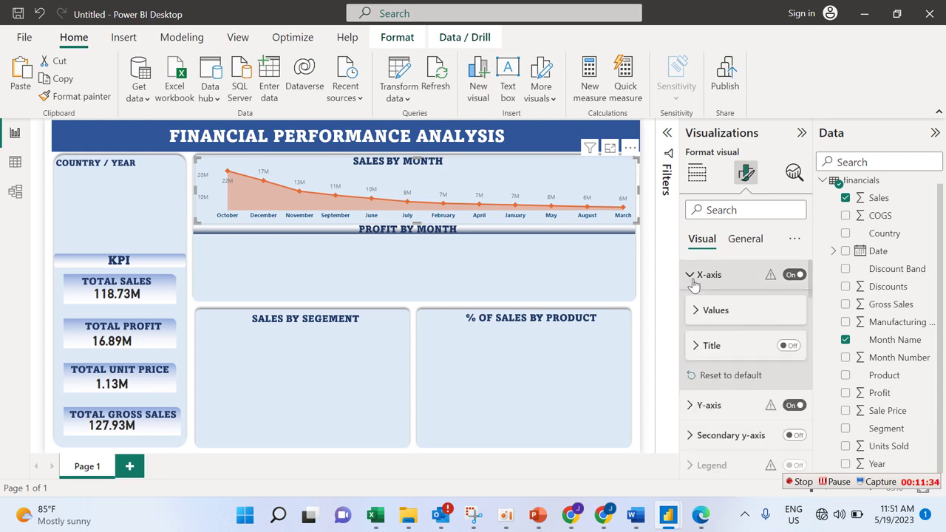
pyautogui.click(691, 275)
# Step: Make the Y-axis values of the Sales by Month area chart bold and the same dark blue as the X-axis values
pyautogui.click(707, 305)
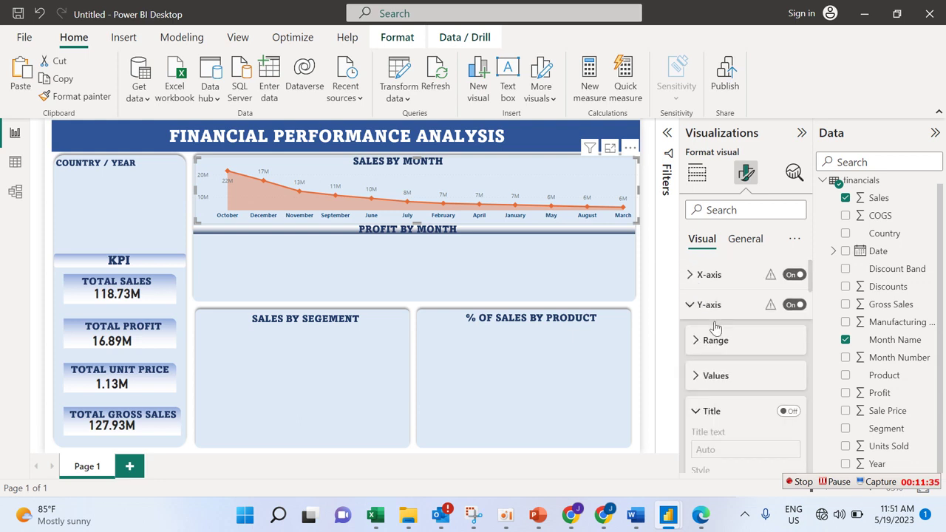
pyautogui.click(722, 381)
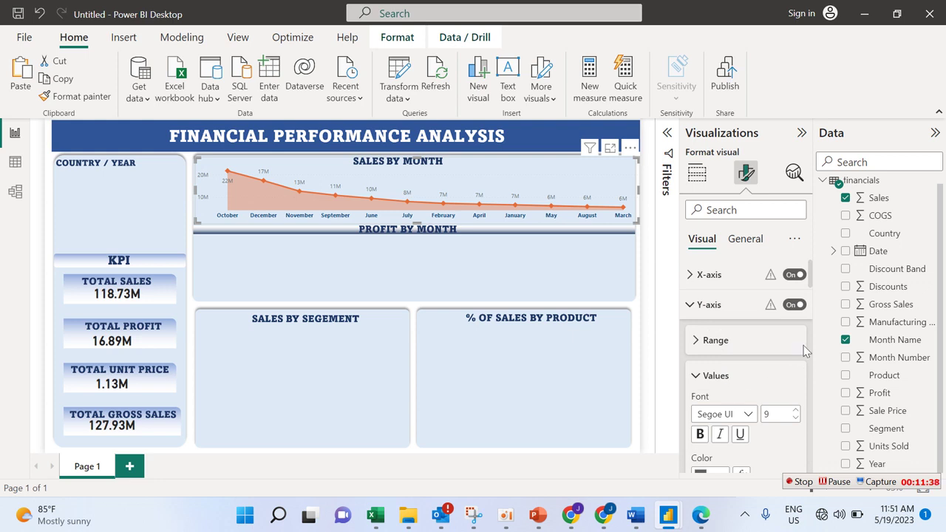
pyautogui.scroll(-4, 813, 302)
pyautogui.scroll(-1, 813, 301)
pyautogui.click(699, 271)
pyautogui.click(721, 314)
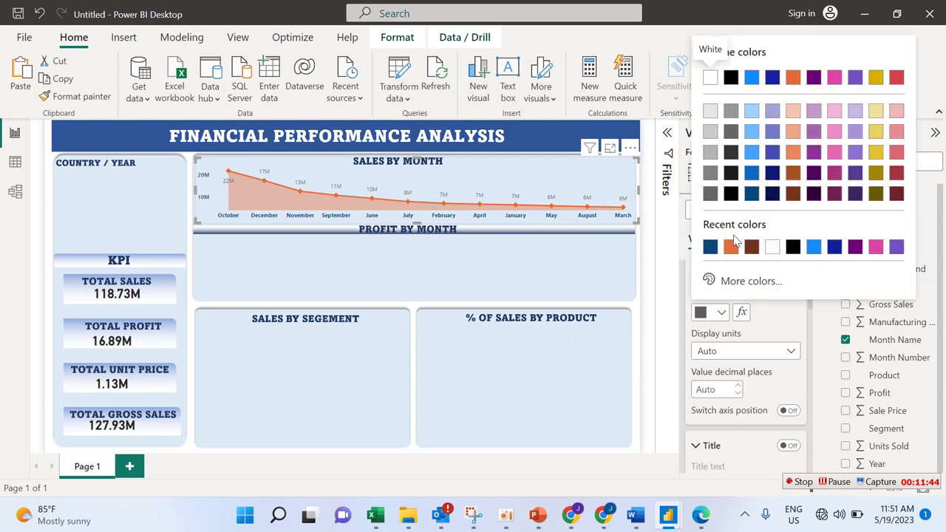
pyautogui.click(707, 247)
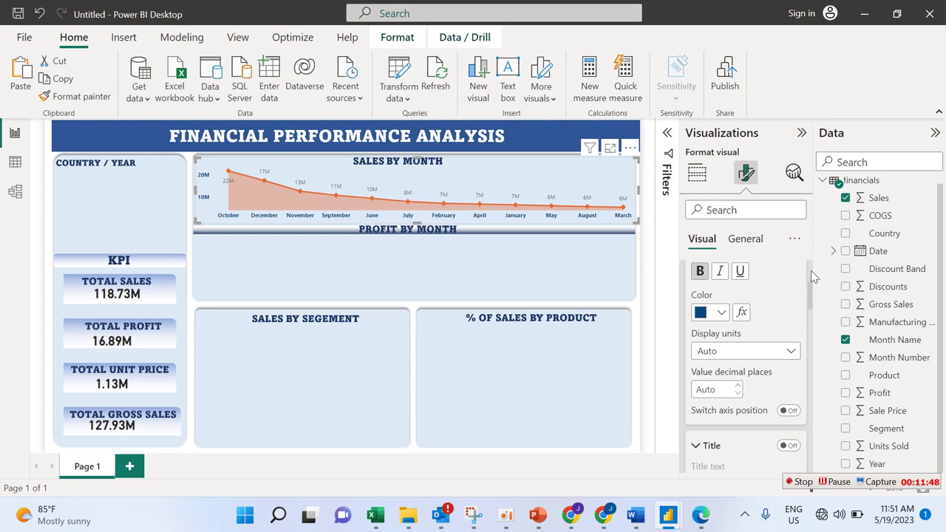
# Step: Make the data label values of the Sales by Month area chart bold and dark blue
pyautogui.moveTo(808, 287); pyautogui.dragTo(824, 467)
pyautogui.click(728, 398)
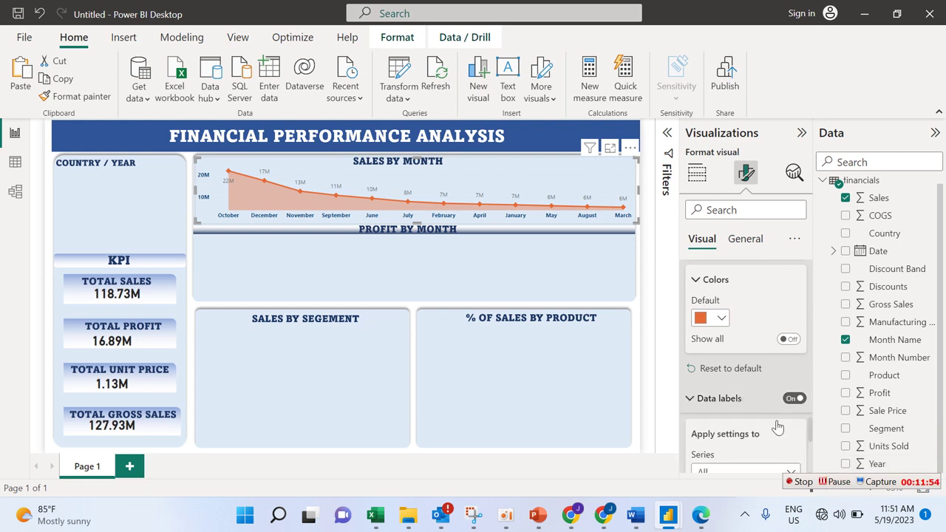
pyautogui.moveTo(809, 422); pyautogui.dragTo(809, 454)
pyautogui.click(755, 360)
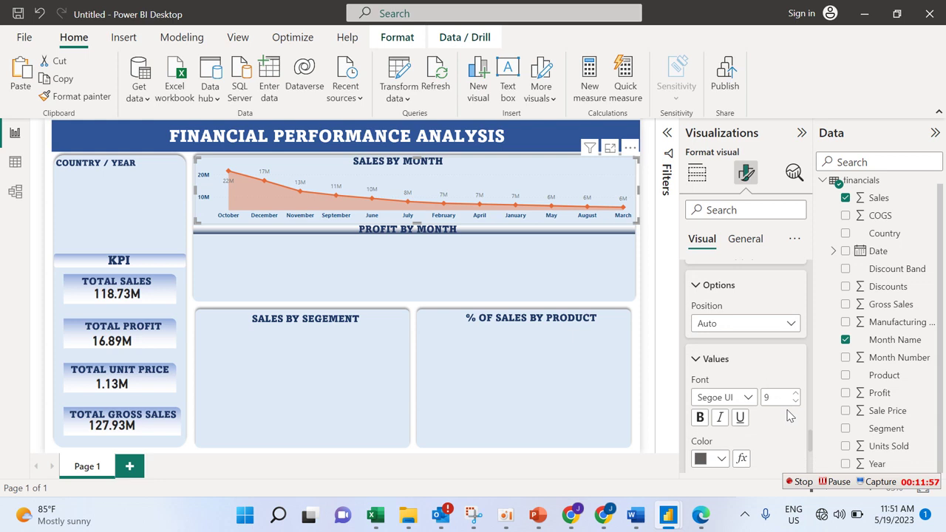
pyautogui.click(720, 458)
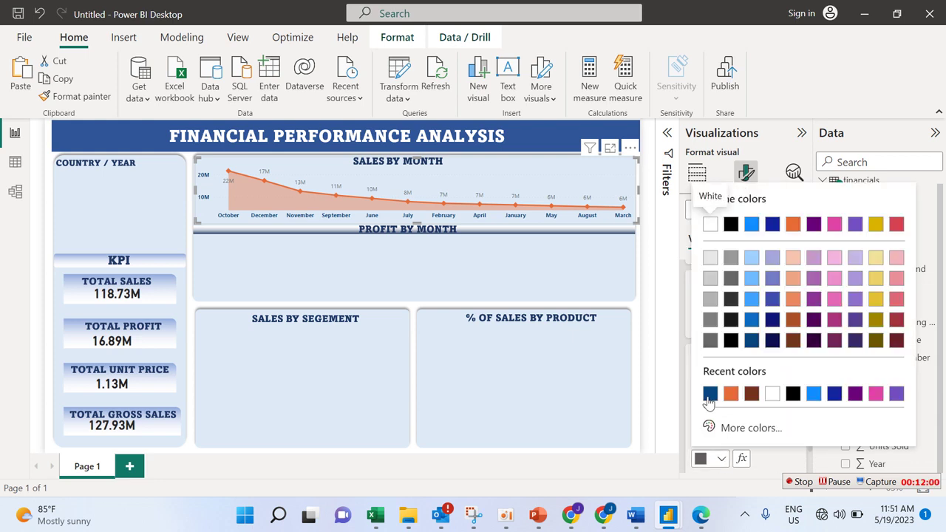
pyautogui.click(709, 396)
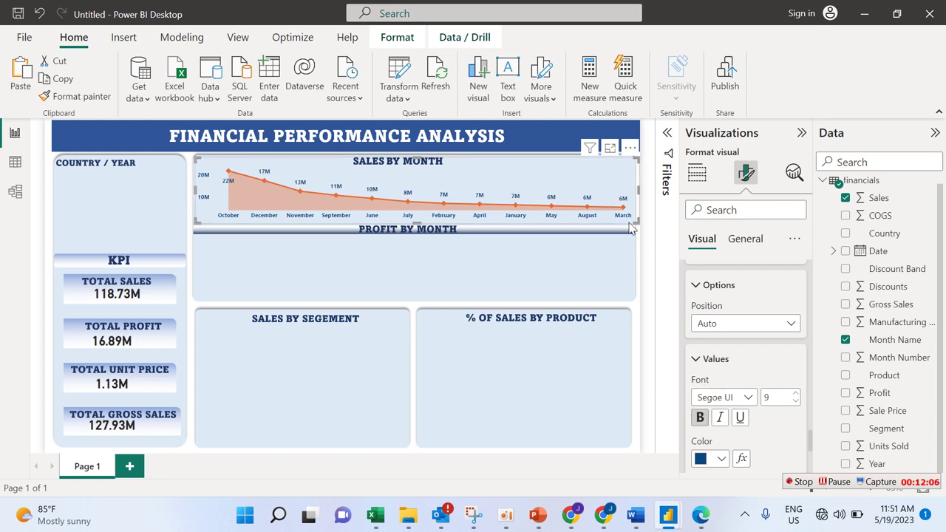
# Step: Shrink the Sales by Month area chart slightly in width and height so it fits inside its panel above the Profit by Month heading
pyautogui.click(385, 258)
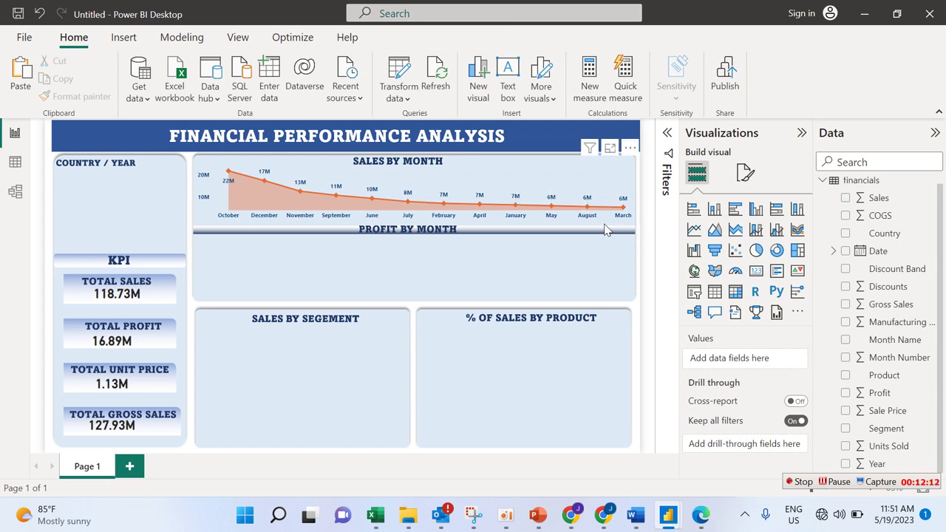
pyautogui.click(604, 227)
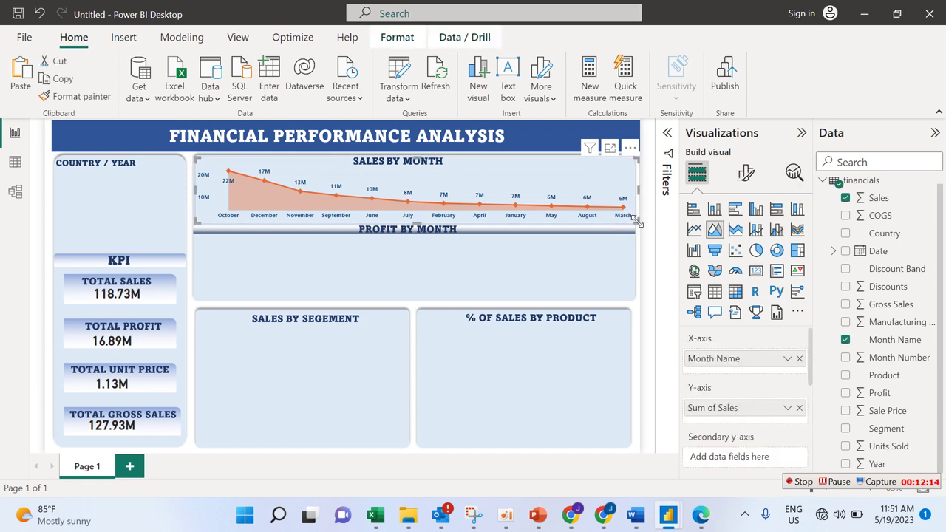
pyautogui.moveTo(632, 220); pyautogui.dragTo(628, 218)
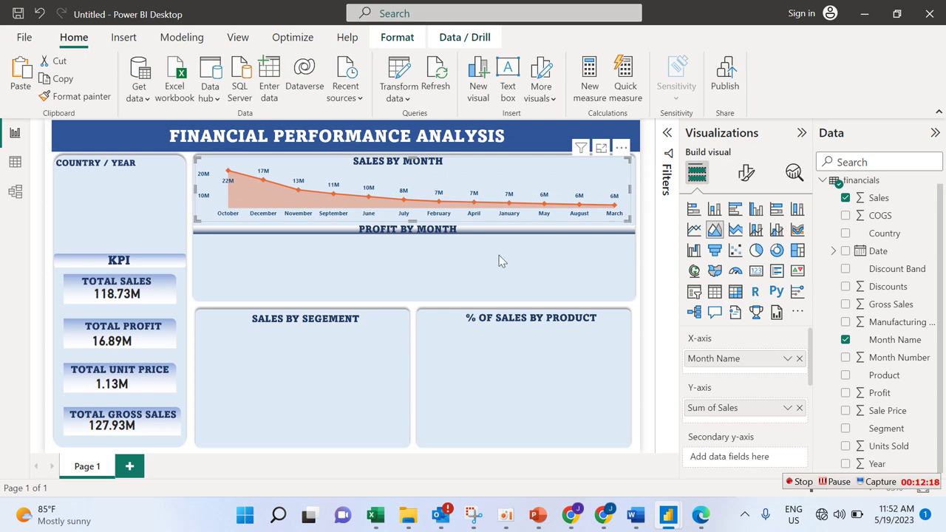
pyautogui.click(514, 234)
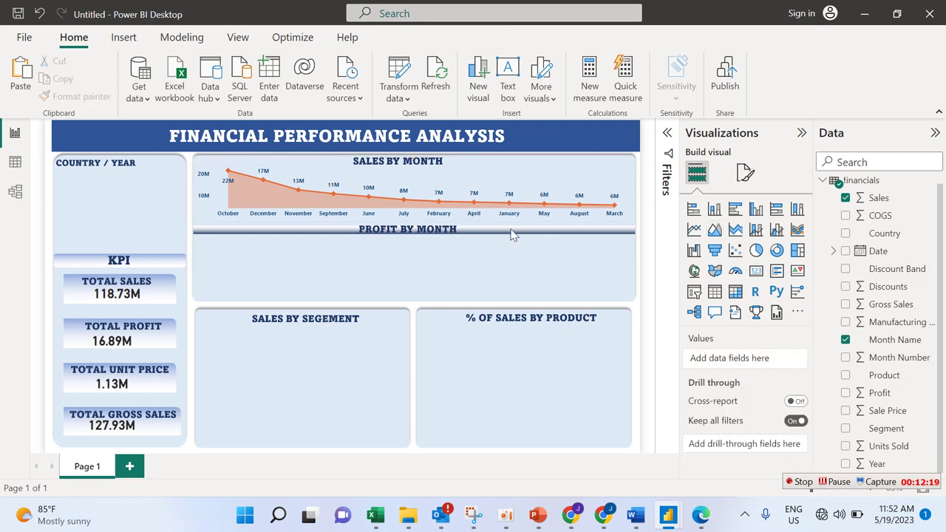
pyautogui.click(418, 220)
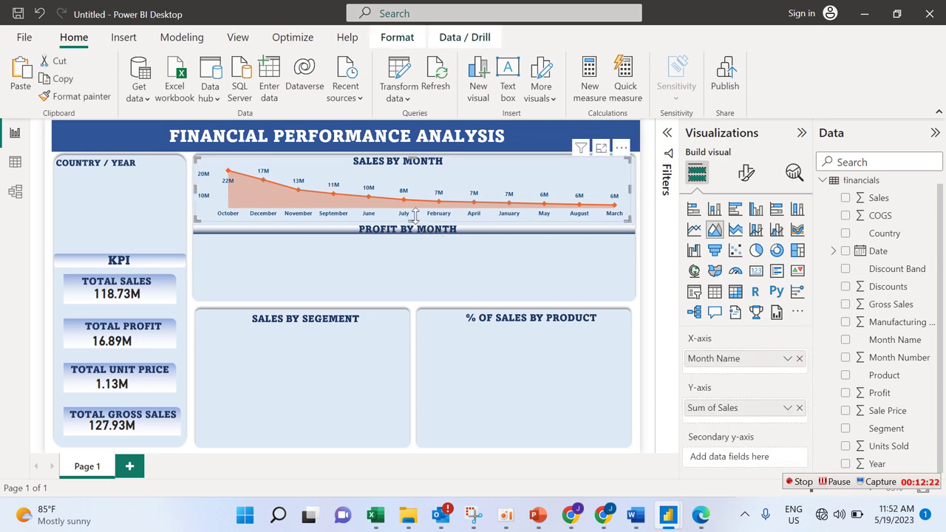
pyautogui.click(453, 233)
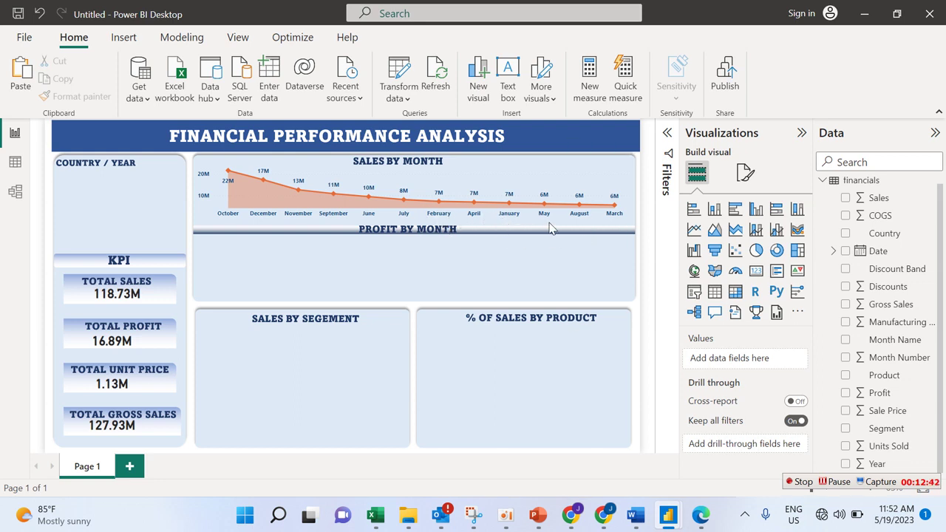
# Step: In the financials data table, set the Month Name column to sort by Month Number
pyautogui.click(18, 166)
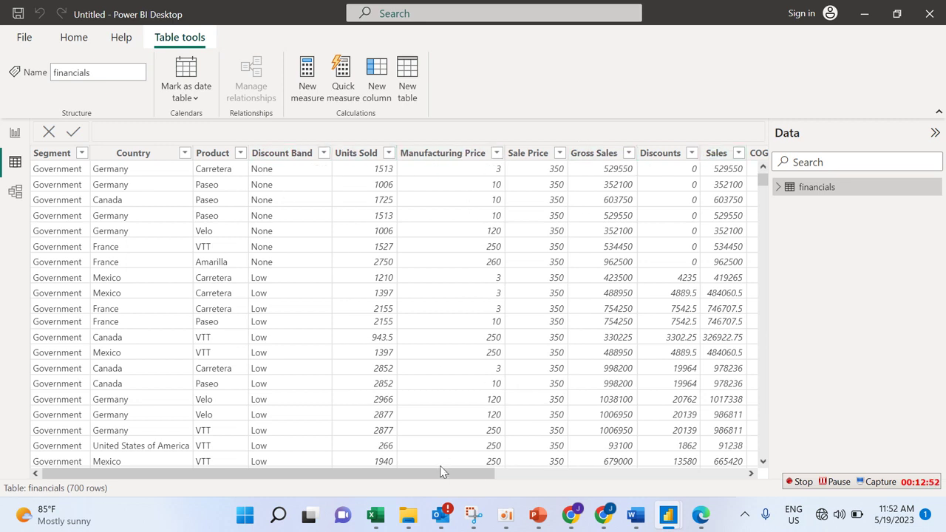
pyautogui.moveTo(486, 475); pyautogui.dragTo(864, 437)
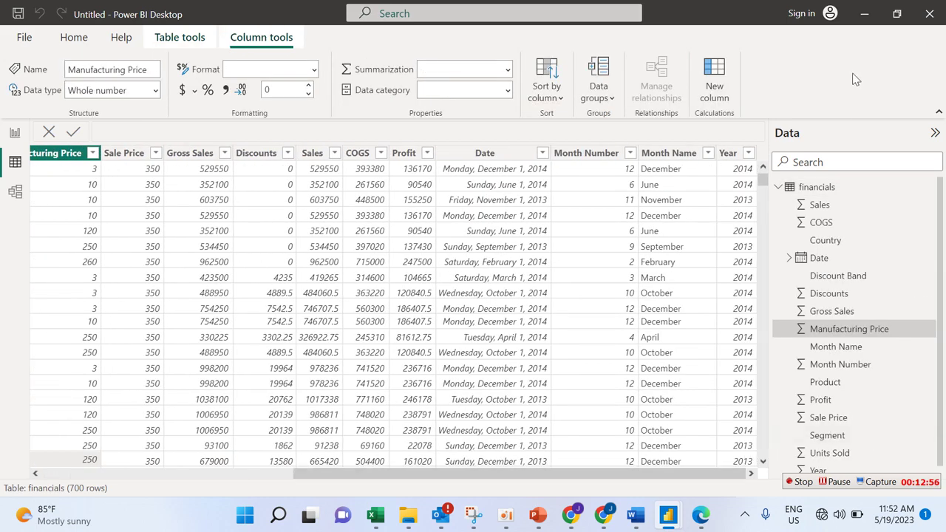
pyautogui.click(669, 153)
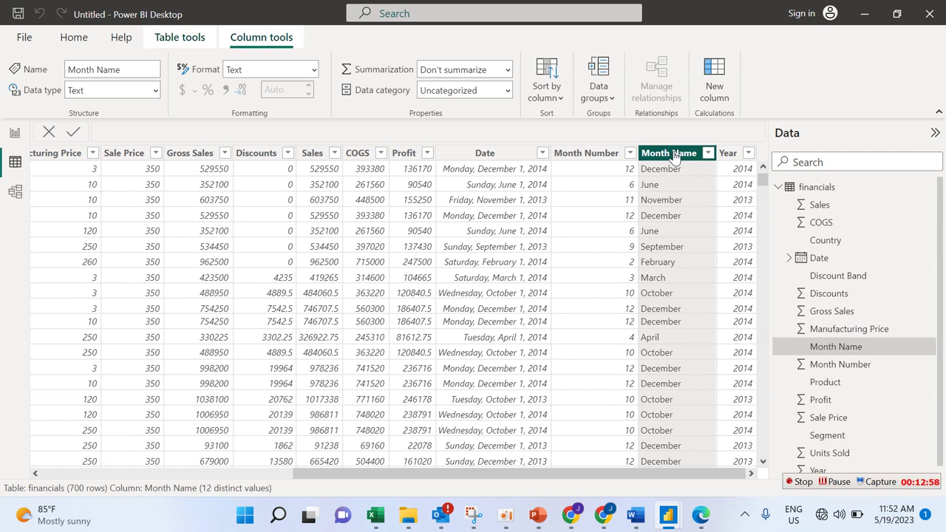
pyautogui.click(564, 96)
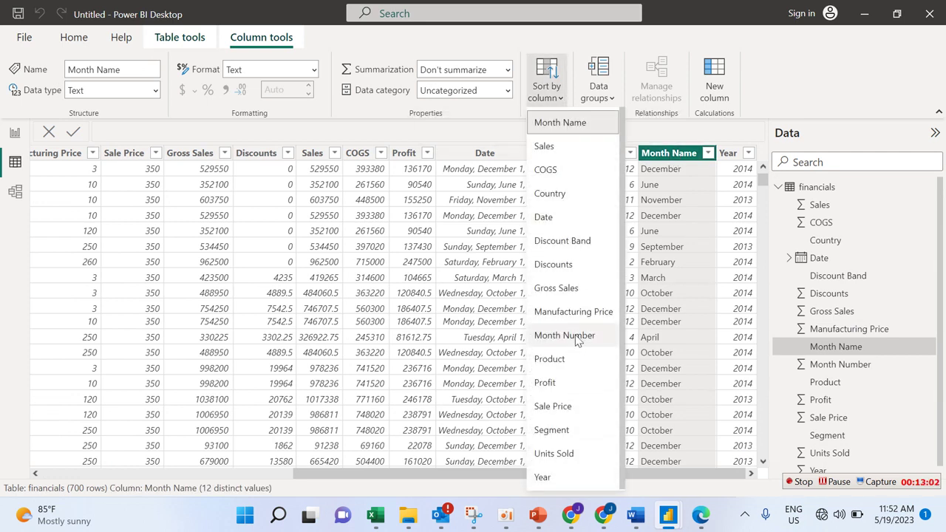
pyautogui.click(578, 337)
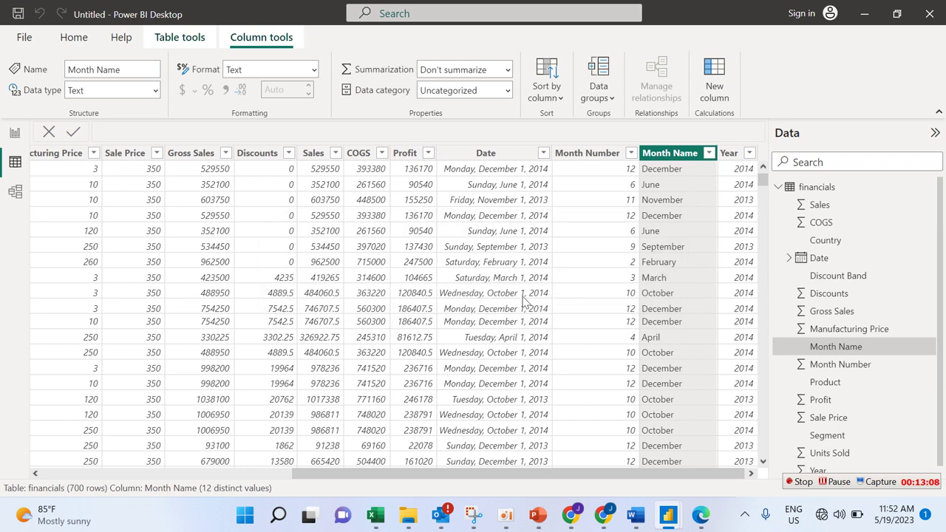
# Step: Back in the report, sort the axis of the Sales by Month area chart by Month Name in ascending order
pyautogui.click(15, 133)
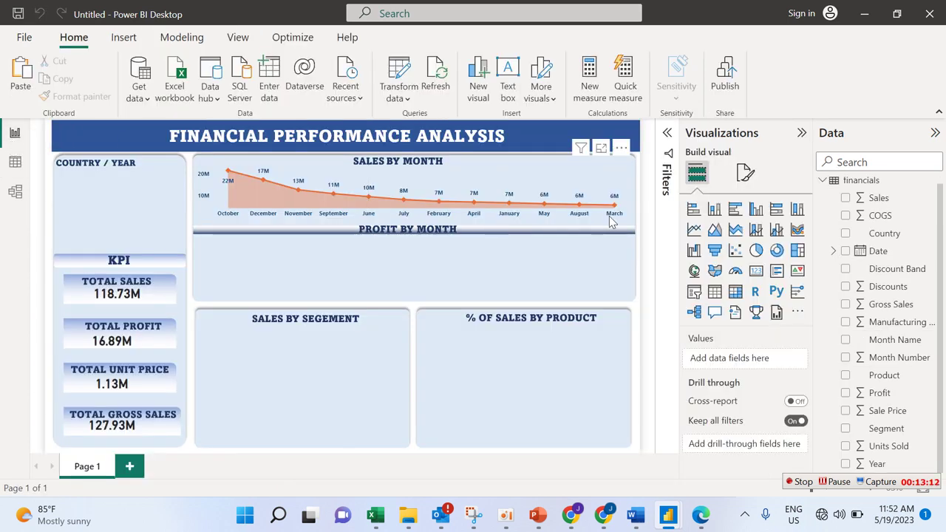
pyautogui.click(621, 174)
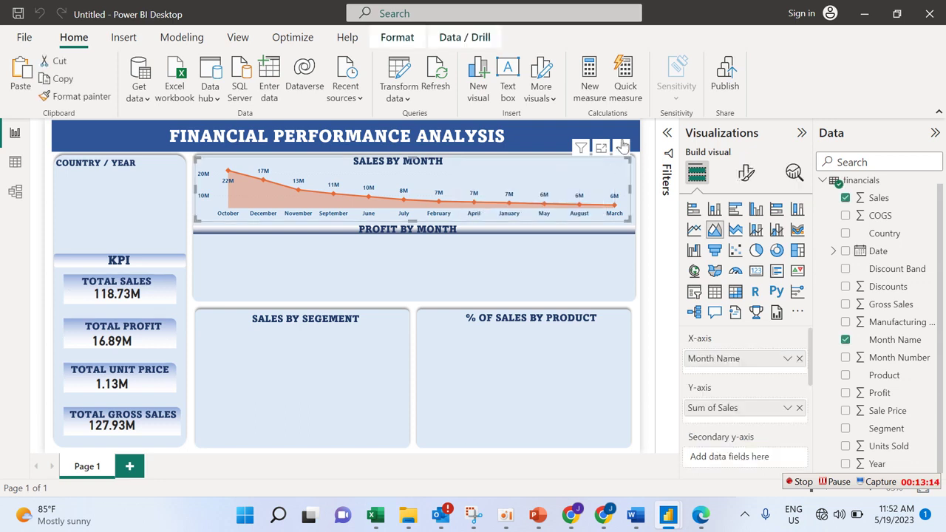
pyautogui.click(620, 148)
pyautogui.moveTo(665, 235)
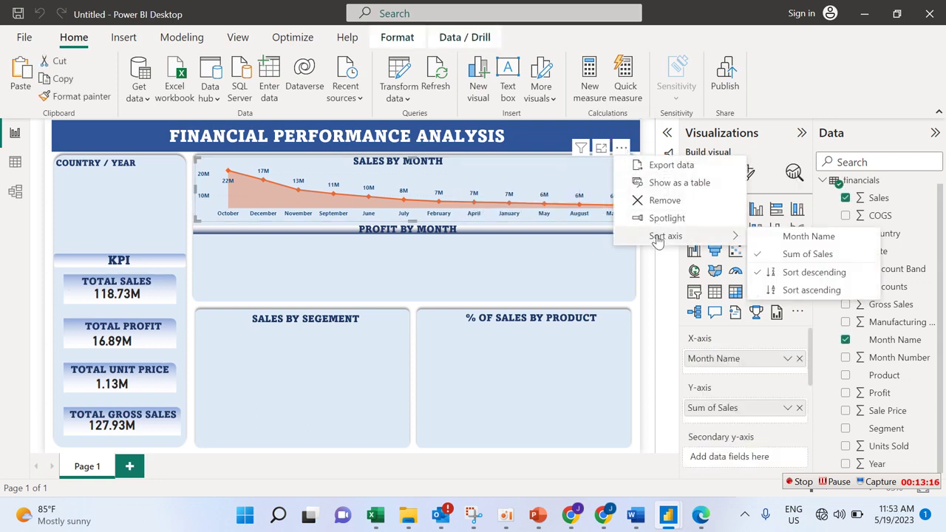
pyautogui.click(771, 241)
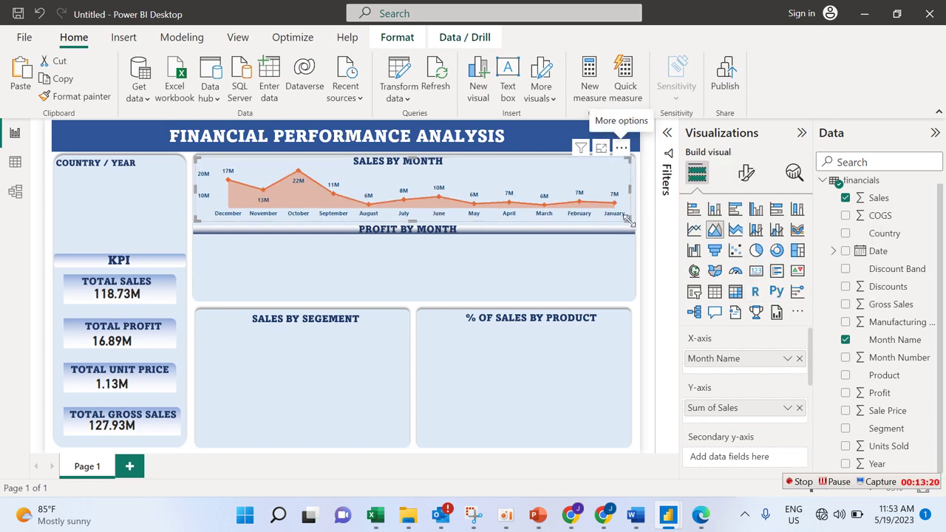
pyautogui.click(621, 148)
pyautogui.moveTo(720, 236)
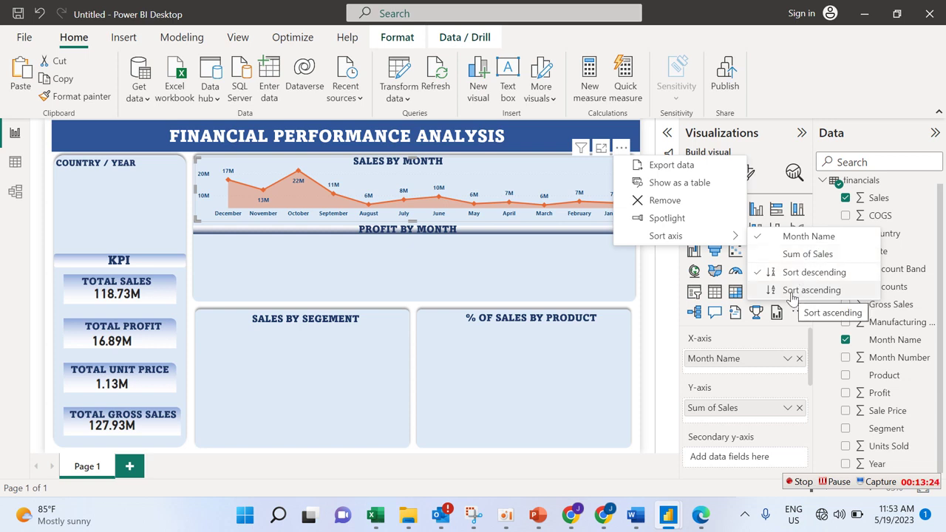
pyautogui.click(792, 291)
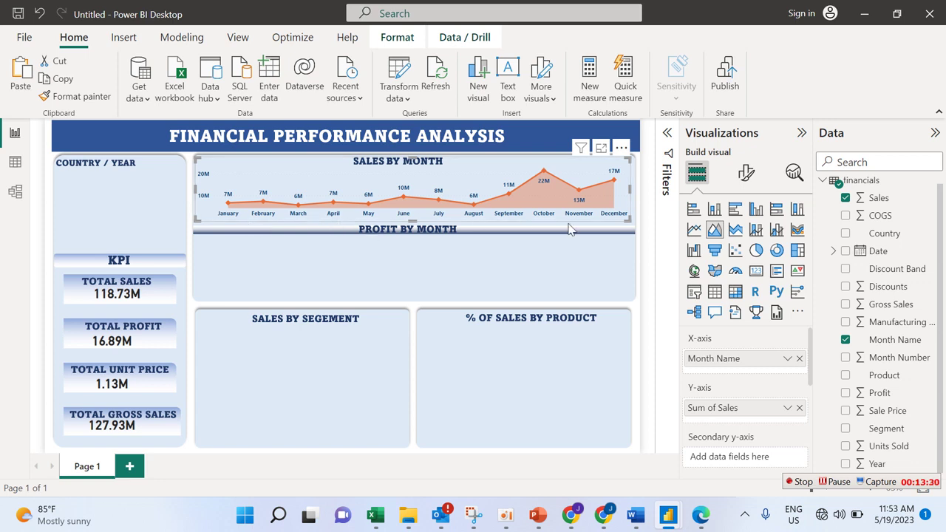
# Step: Insert a line chart, place it under the Profit by Month heading and widen it to span that panel
pyautogui.click(619, 270)
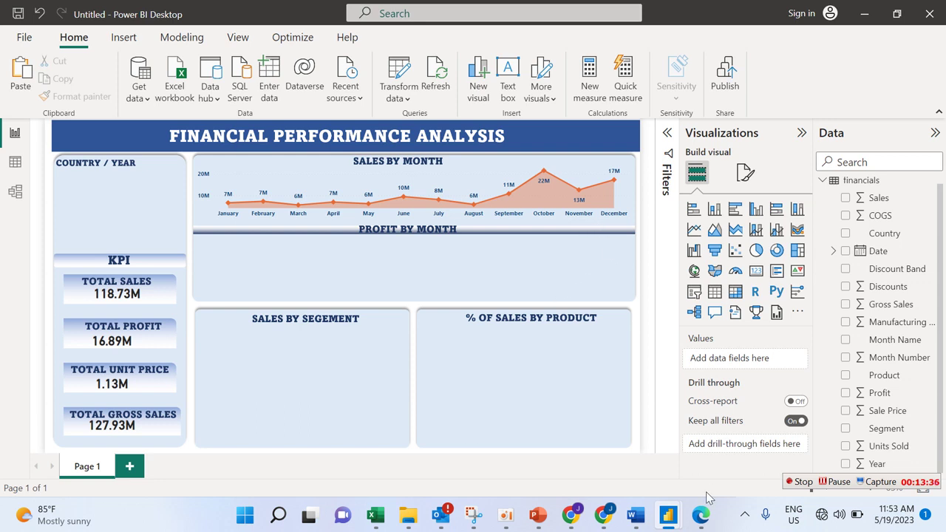
pyautogui.click(691, 234)
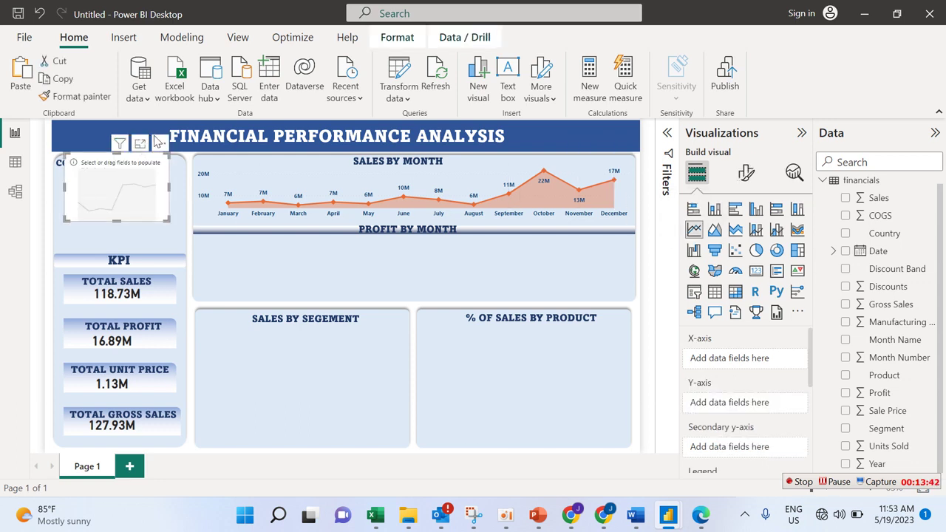
pyautogui.moveTo(158, 151); pyautogui.dragTo(299, 234)
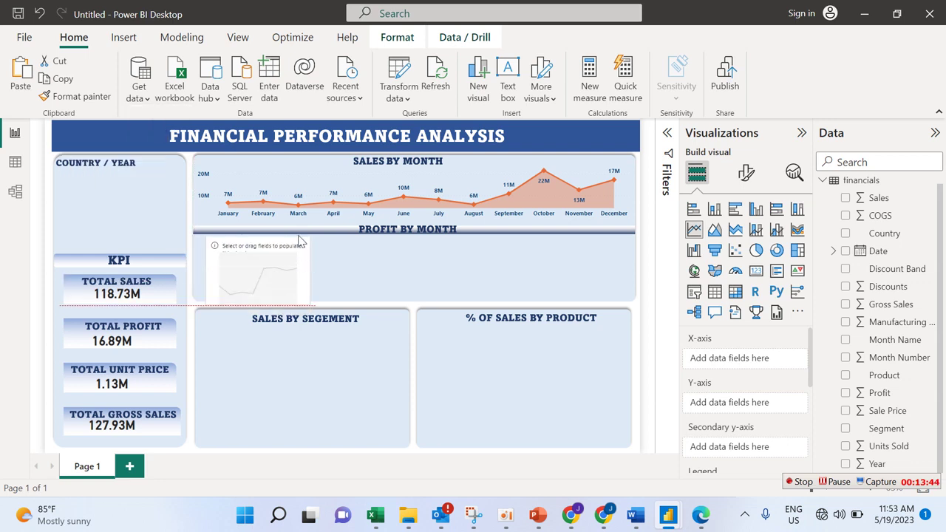
pyautogui.click(307, 307)
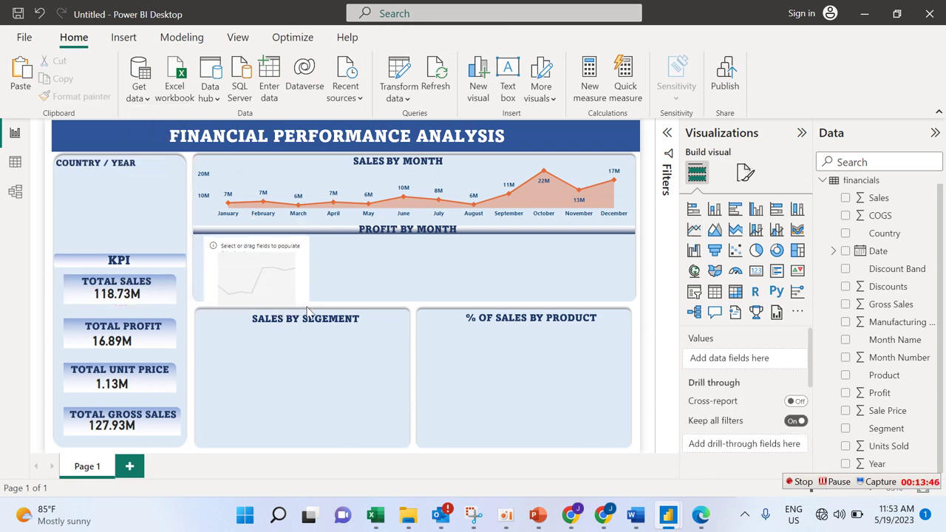
pyautogui.moveTo(307, 302); pyautogui.dragTo(626, 295)
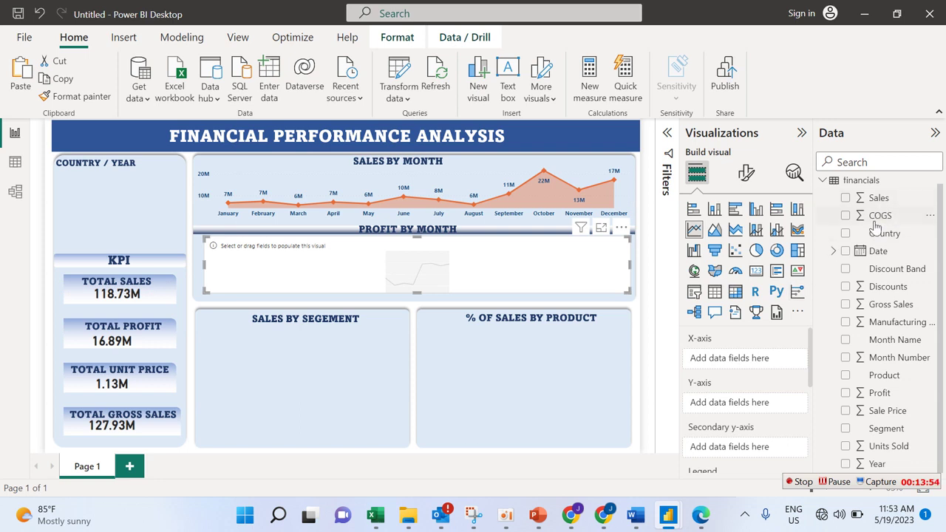
# Step: Plot Profit by Month Name in the new line chart
pyautogui.click(845, 340)
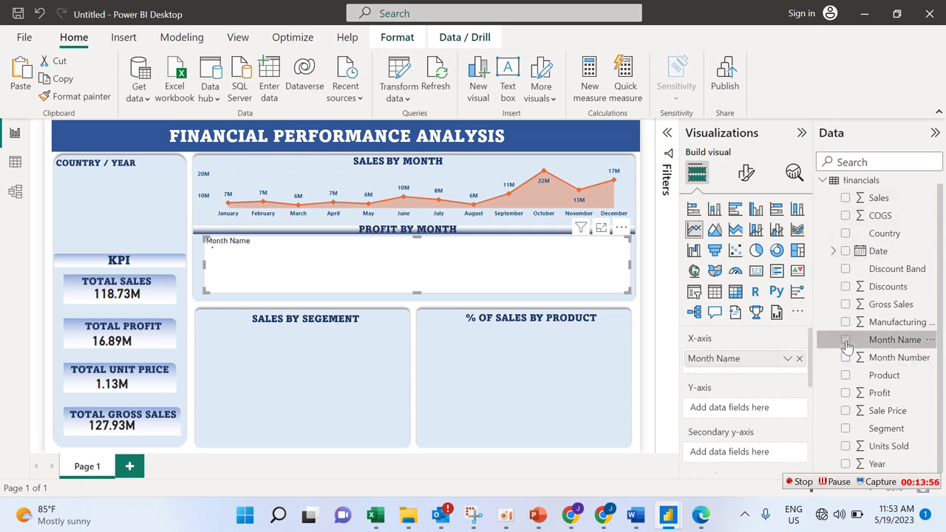
pyautogui.click(846, 393)
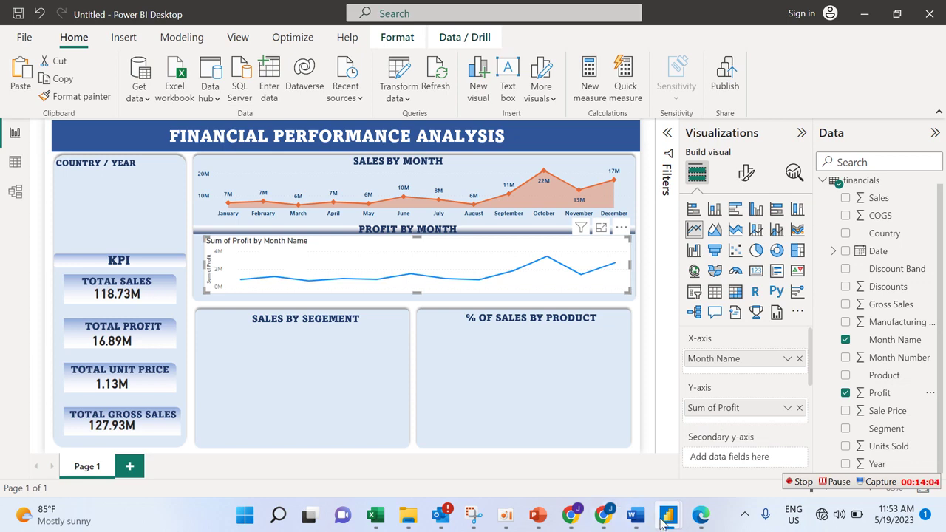
# Step: Check the FINANCIAL PROJECT reference report, and back in the untitled report enlarge the Profit by Month line chart slightly and align it with its panel
pyautogui.moveTo(663, 521)
pyautogui.click(612, 462)
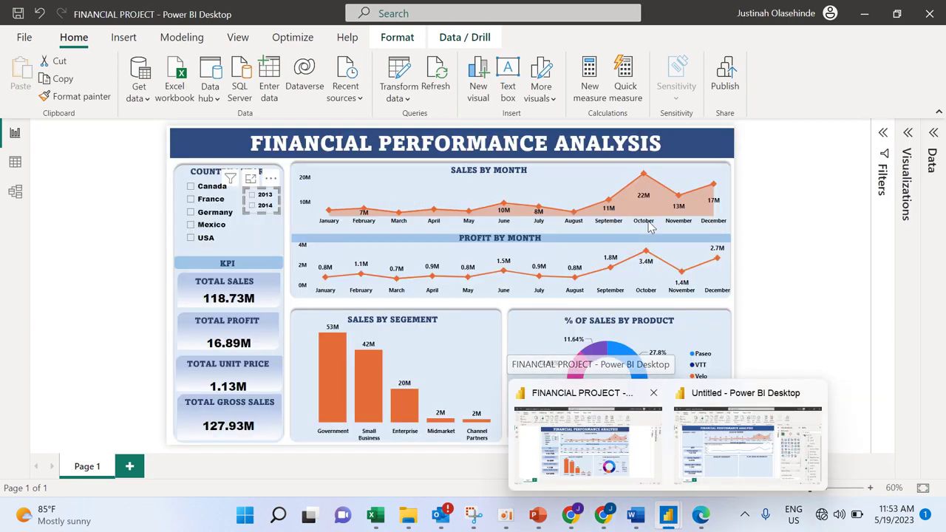
pyautogui.click(746, 440)
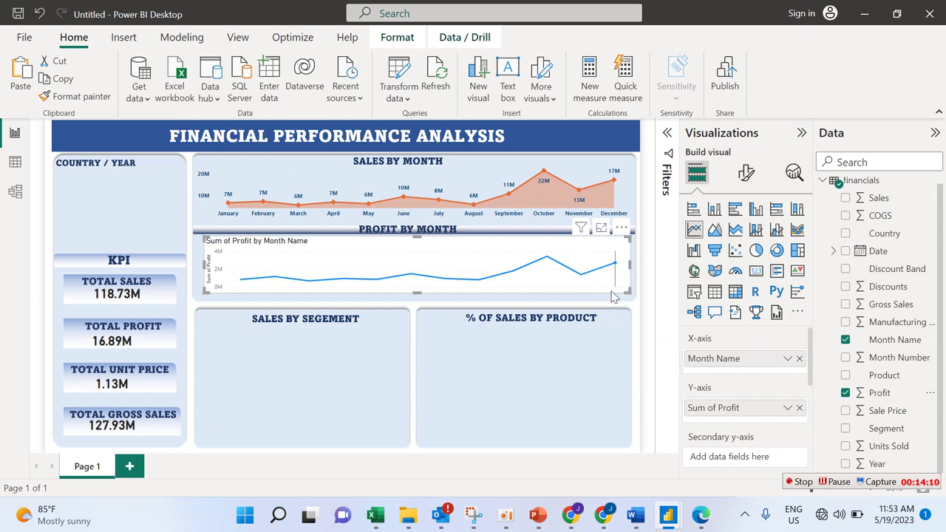
pyautogui.moveTo(624, 290); pyautogui.dragTo(634, 303)
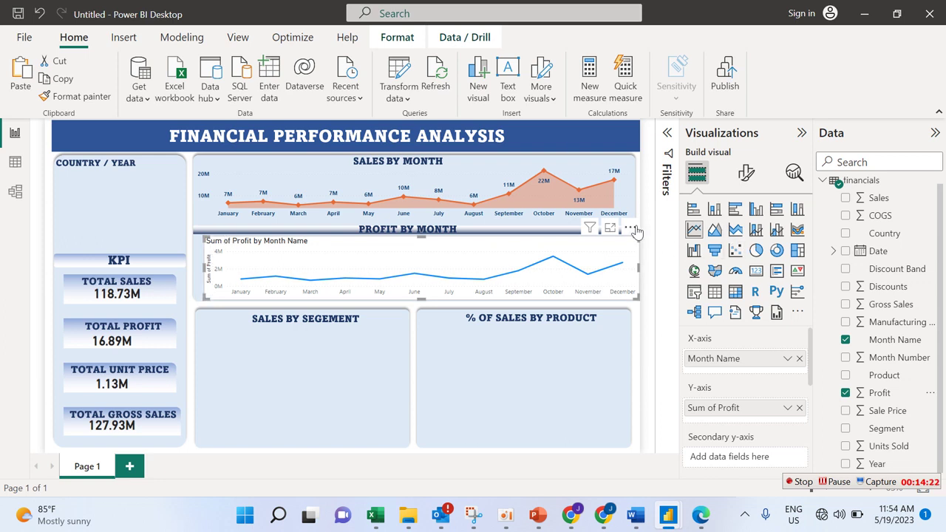
pyautogui.moveTo(629, 228); pyautogui.dragTo(621, 229)
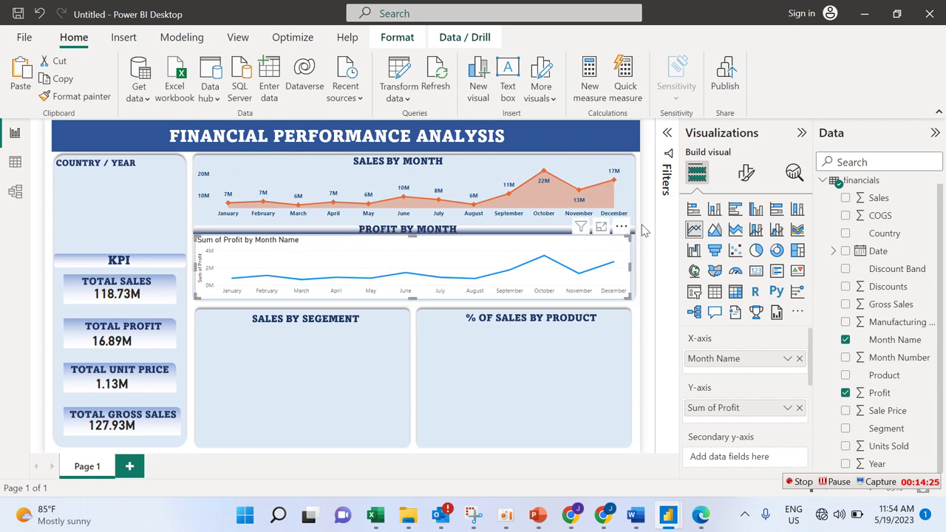
# Step: Turn off the Y-axis title of the Profit by Month line chart
pyautogui.click(744, 173)
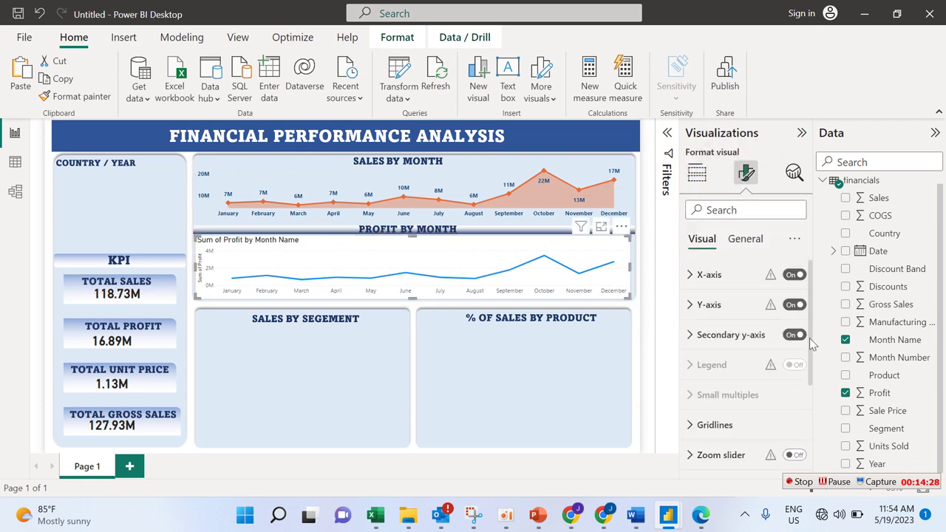
pyautogui.click(740, 311)
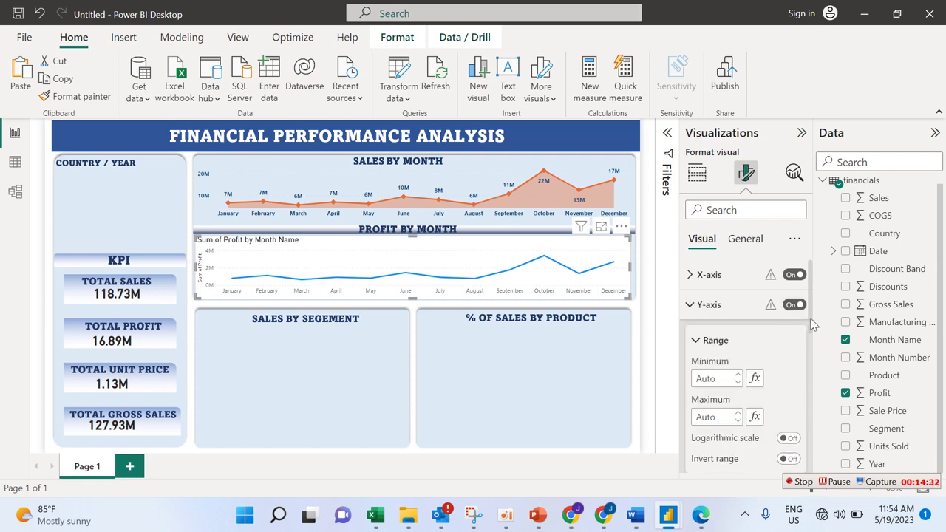
pyautogui.scroll(-2, 813, 325)
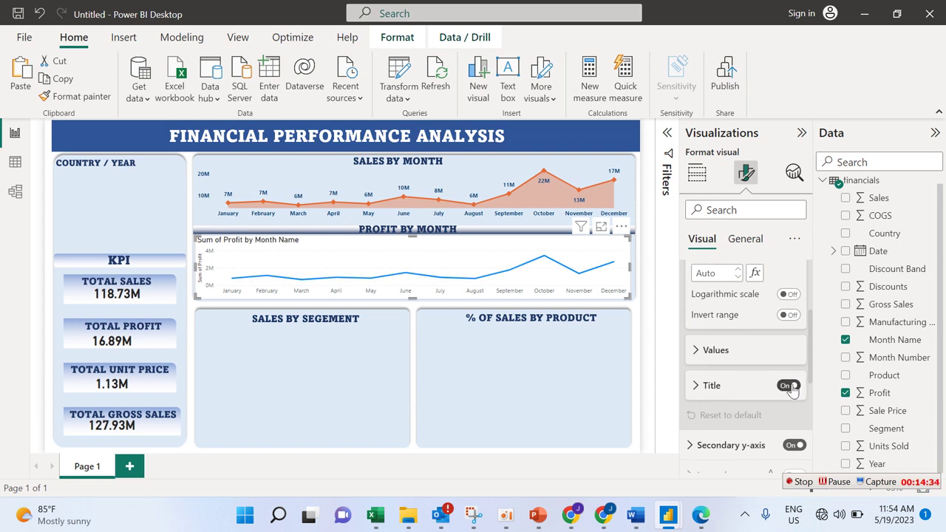
pyautogui.click(789, 386)
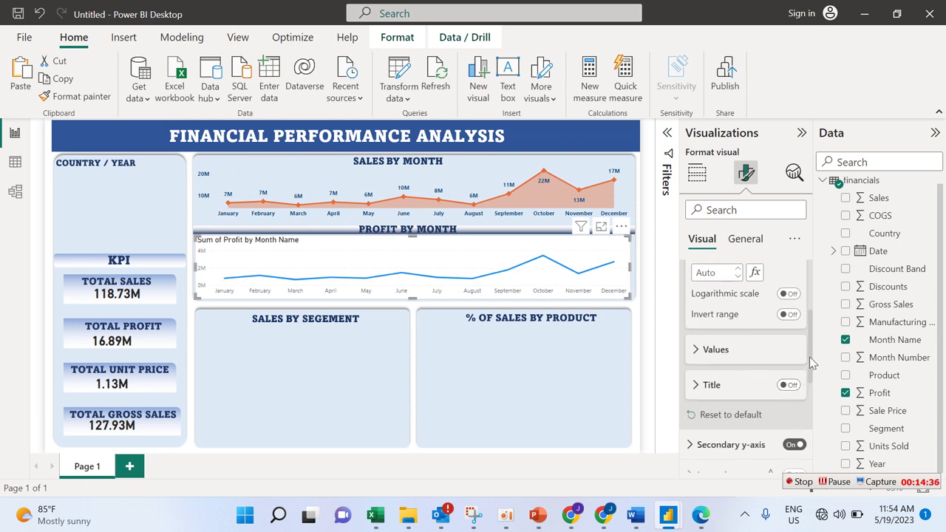
# Step: Make the Y-axis values of the Profit by Month line chart dark blue and bold
pyautogui.click(779, 350)
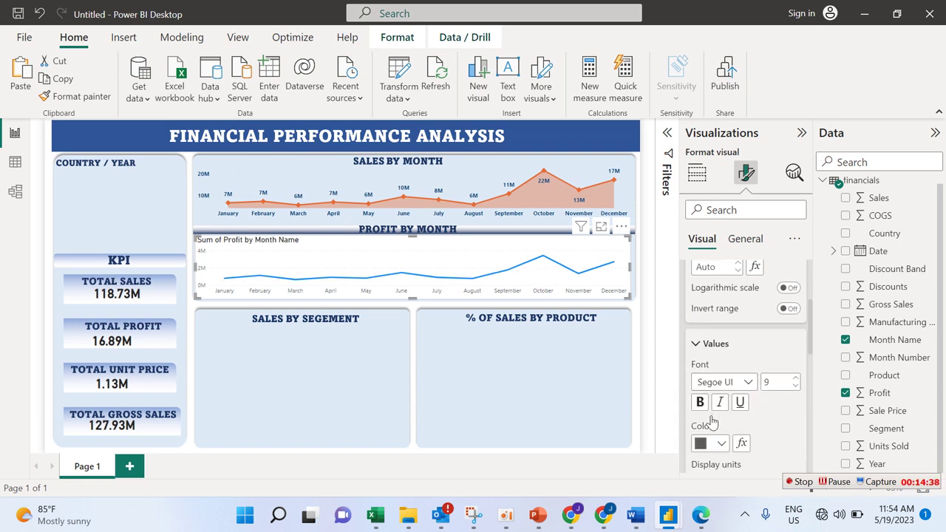
pyautogui.click(719, 444)
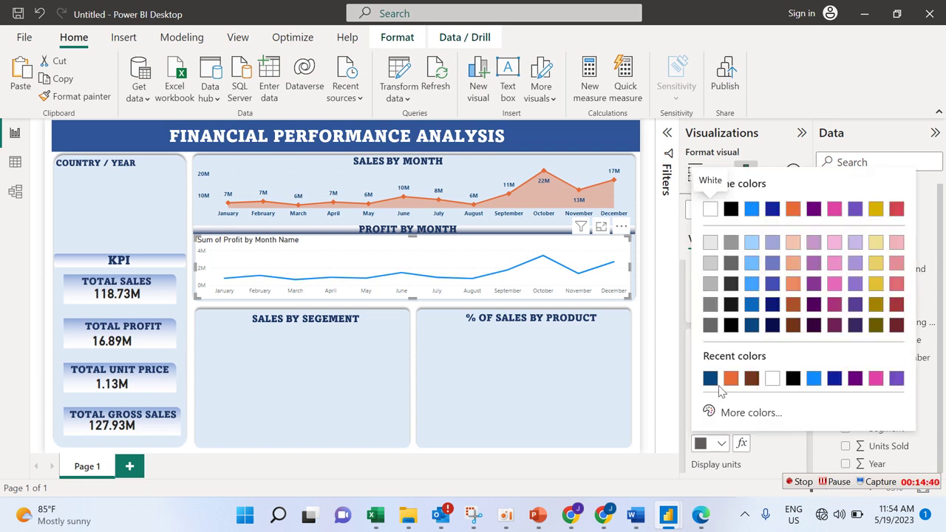
pyautogui.click(709, 378)
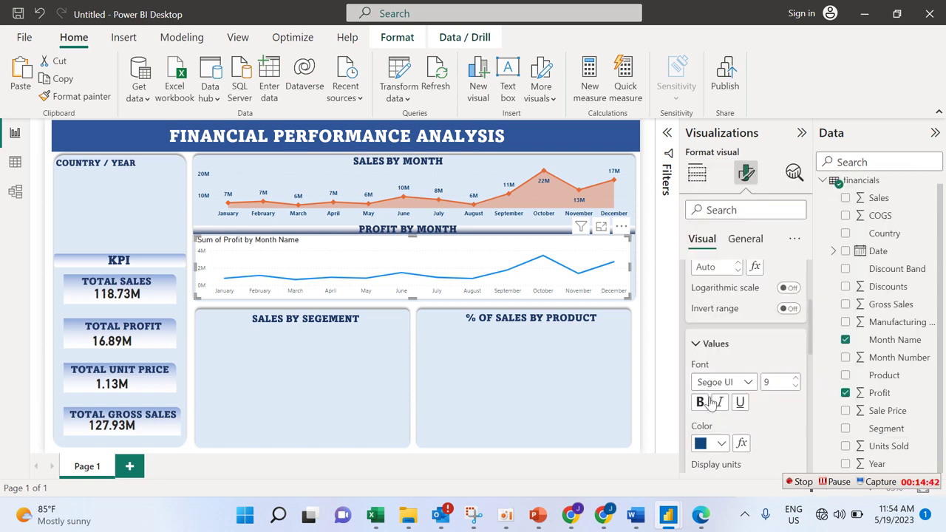
pyautogui.click(702, 406)
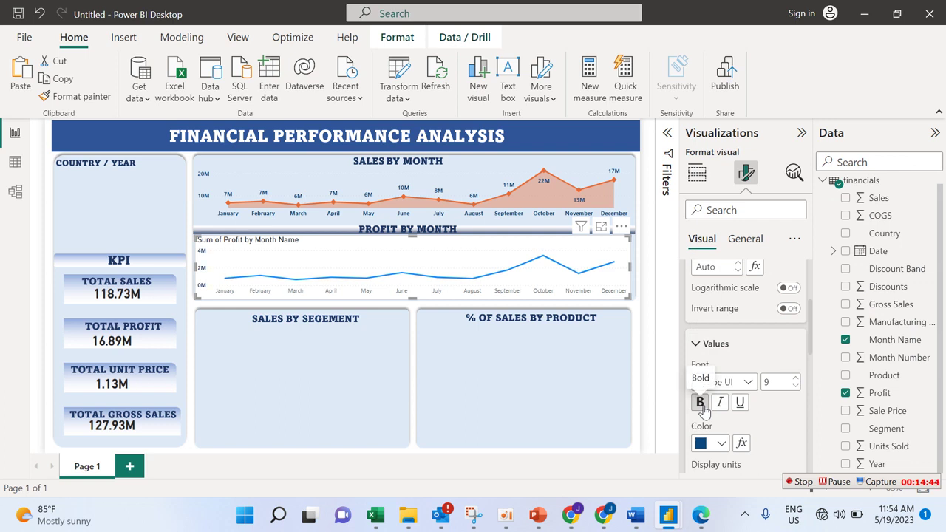
pyautogui.click(698, 344)
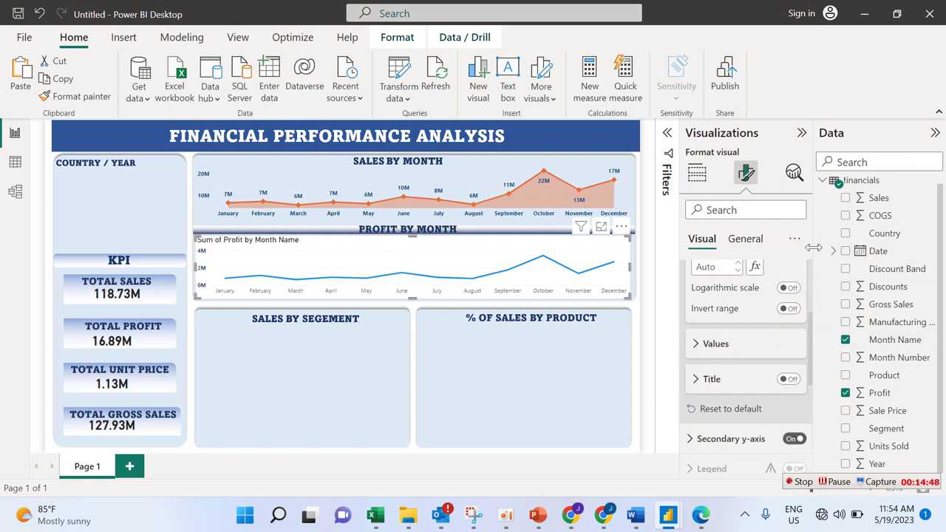
# Step: Make the X-axis month labels of the Profit by Month line chart dark blue and bold
pyautogui.scroll(3, 809, 322)
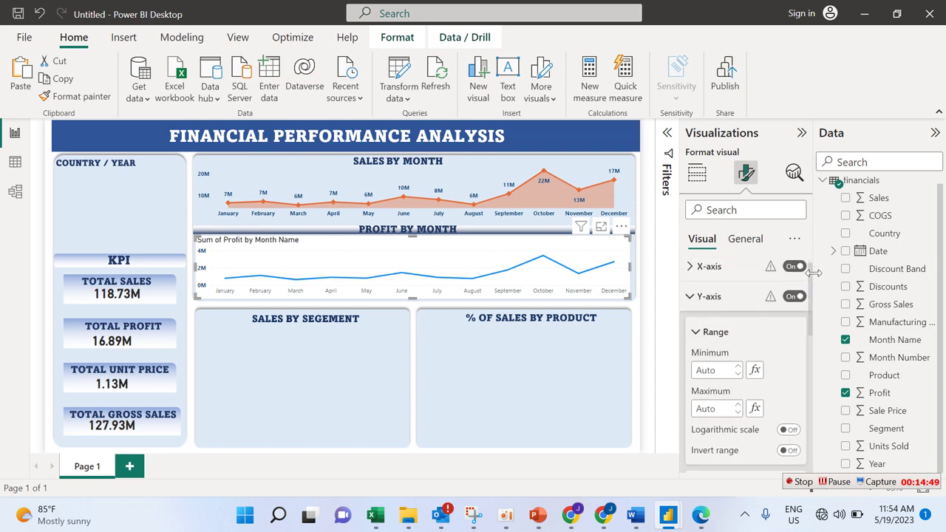
pyautogui.click(704, 299)
pyautogui.click(709, 269)
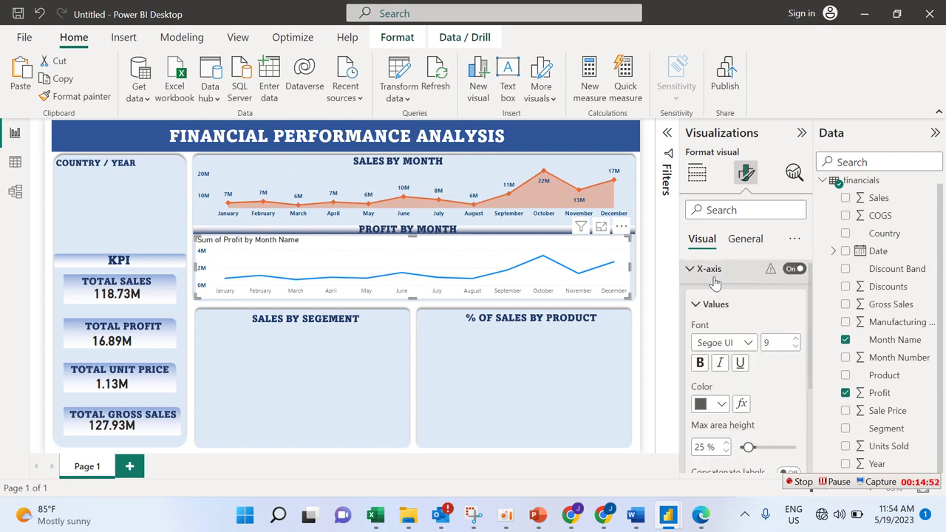
pyautogui.click(721, 404)
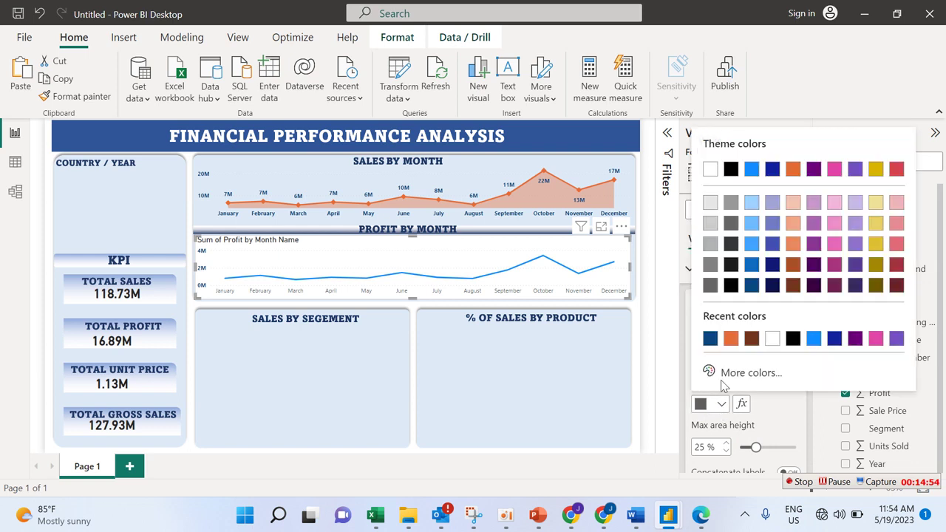
pyautogui.click(708, 339)
pyautogui.click(699, 363)
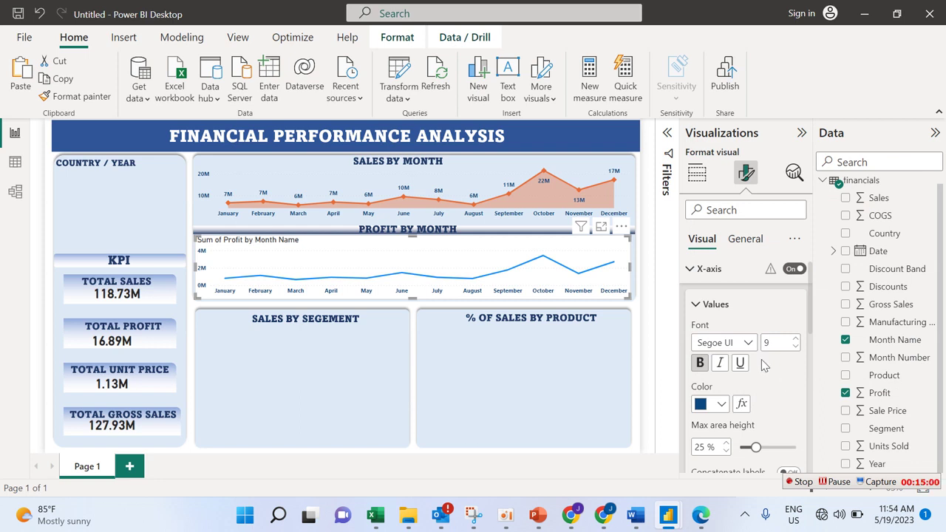
pyautogui.click(699, 307)
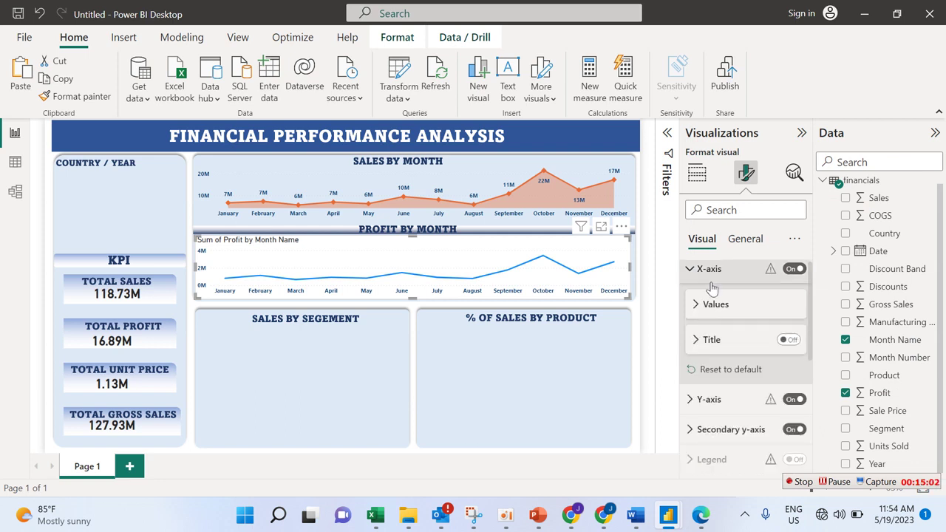
# Step: Turn on markers for the Profit by Month line chart, using the diamond shape at a size of 8 px
pyautogui.moveTo(813, 336); pyautogui.dragTo(820, 454)
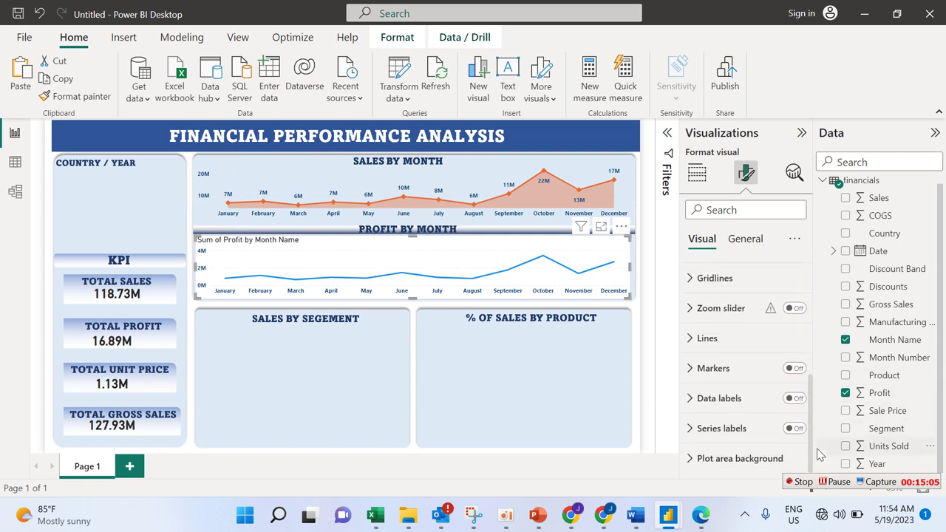
pyautogui.click(794, 368)
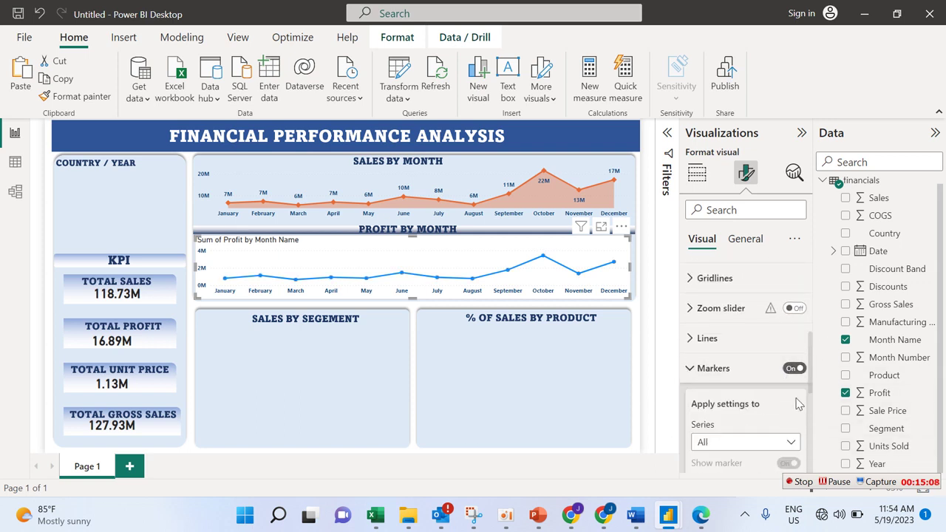
pyautogui.moveTo(811, 363); pyautogui.dragTo(815, 392)
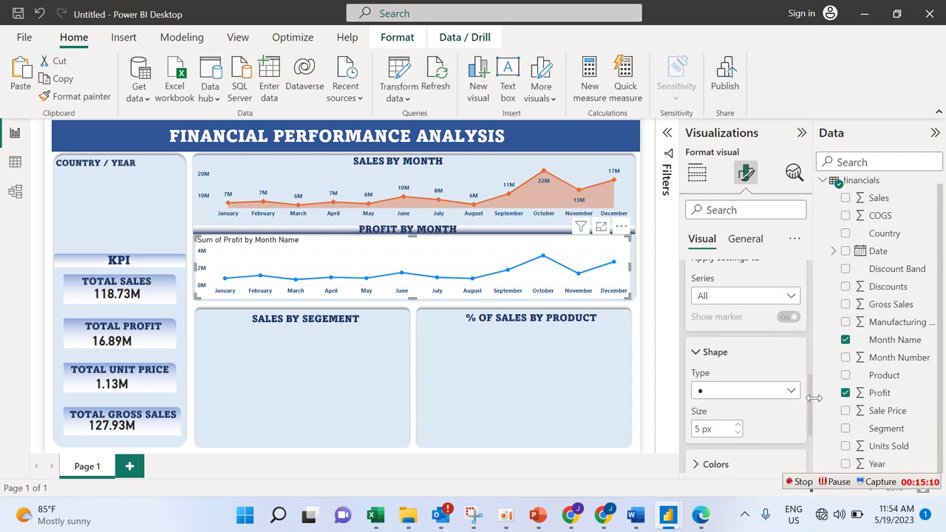
pyautogui.click(792, 392)
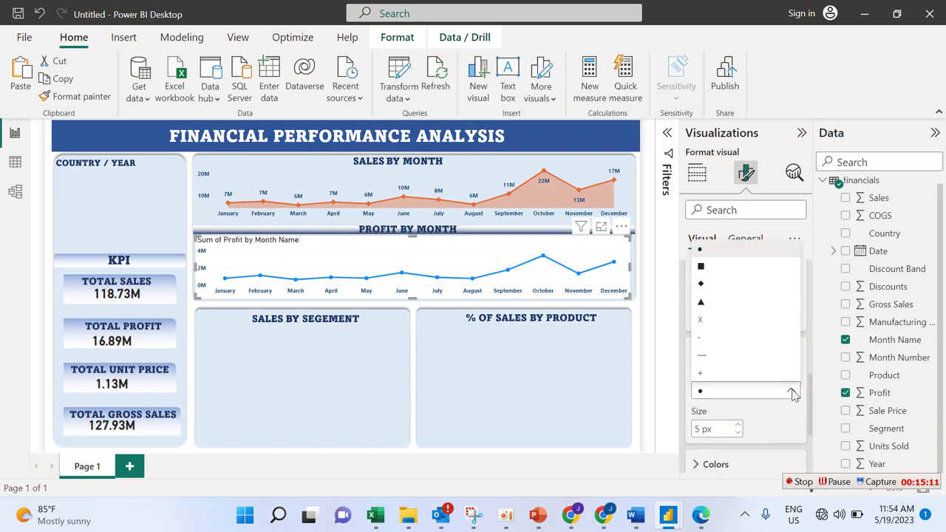
pyautogui.click(735, 287)
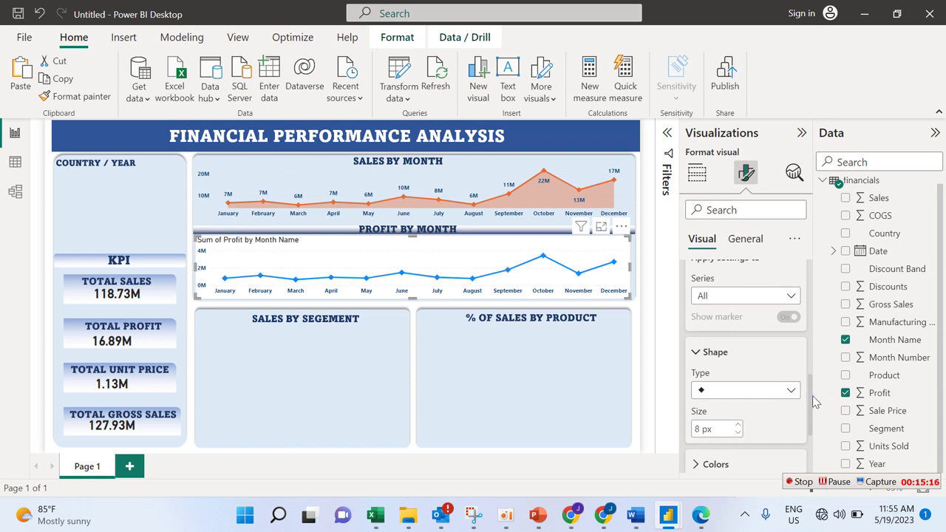
# Step: Set the default marker color of the Profit by Month line chart to orange
pyautogui.moveTo(812, 399); pyautogui.dragTo(812, 429)
pyautogui.click(739, 359)
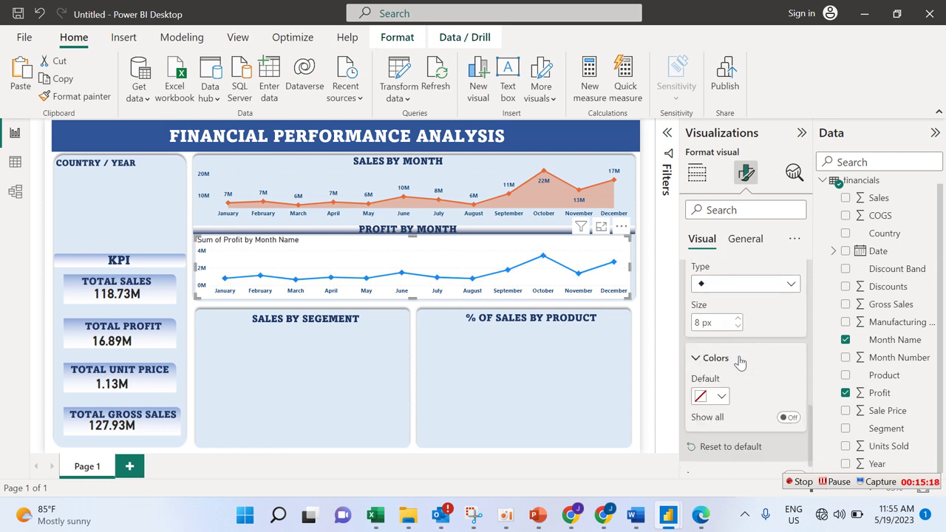
pyautogui.click(721, 396)
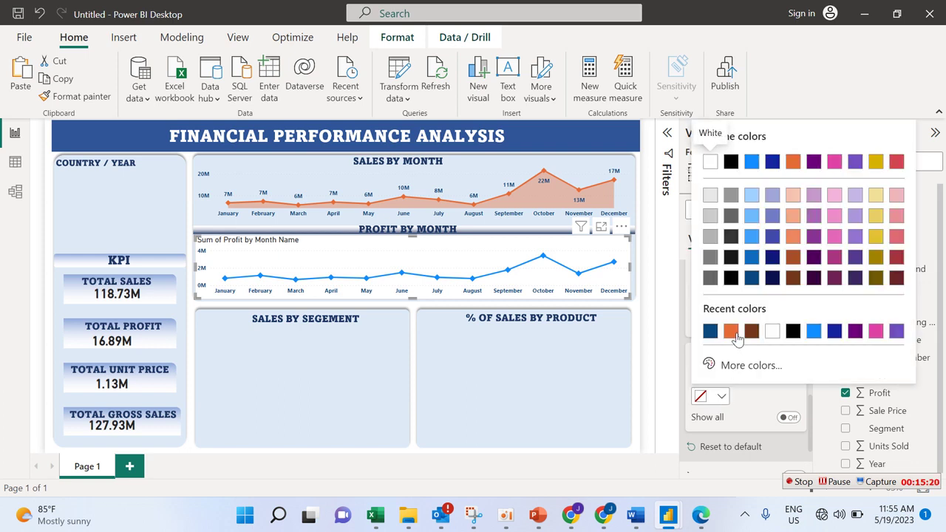
pyautogui.click(733, 334)
pyautogui.moveTo(811, 405); pyautogui.dragTo(820, 363)
pyautogui.click(703, 397)
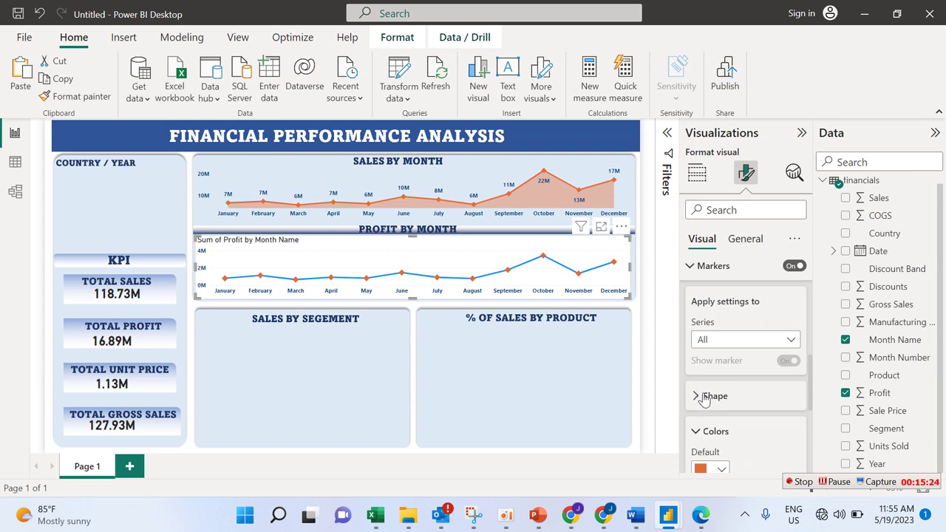
# Step: Turn on data labels for the Profit by Month line chart
pyautogui.scroll(-5, 810, 379)
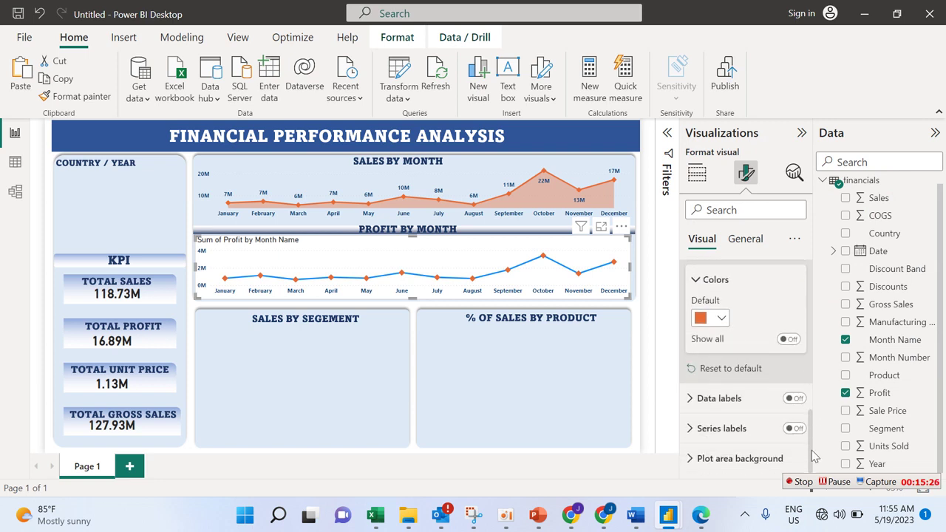
pyautogui.click(793, 399)
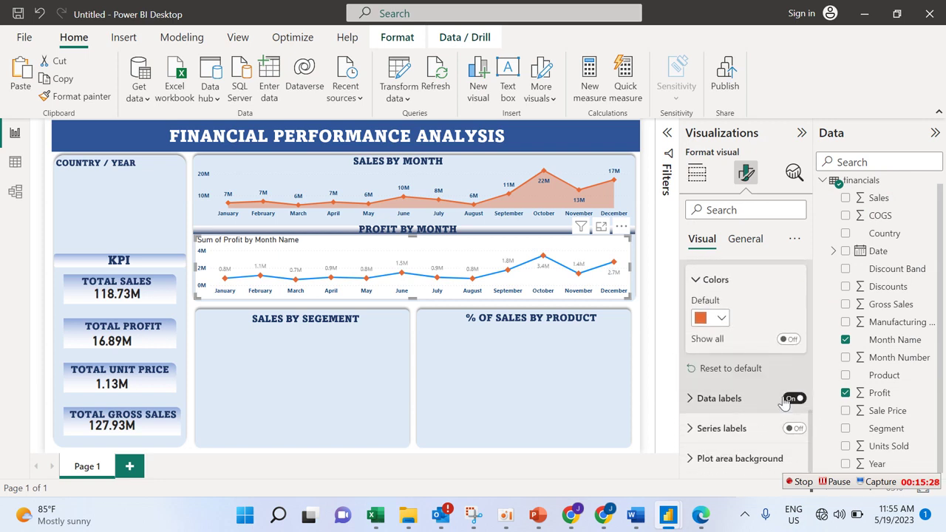
# Step: Make the data label values of the Profit by Month line chart dark blue and bold
pyautogui.click(761, 401)
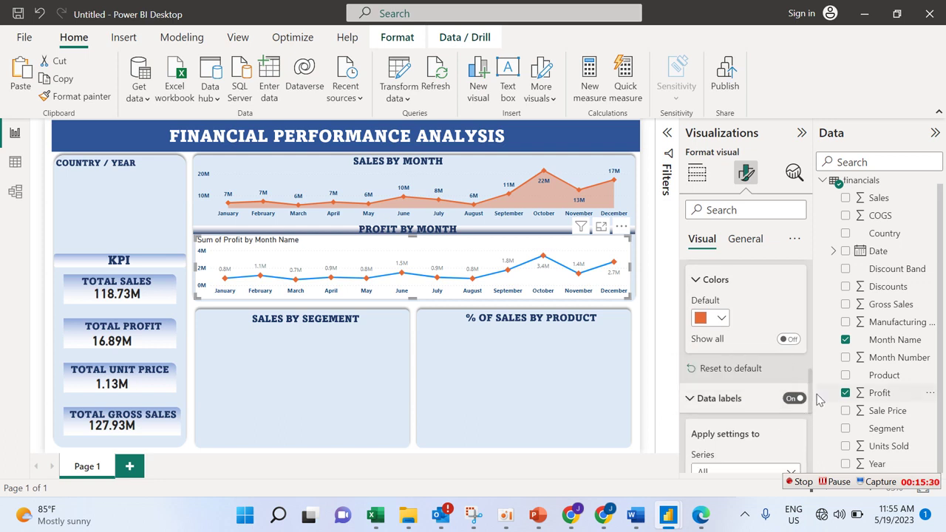
pyautogui.scroll(-3, 812, 399)
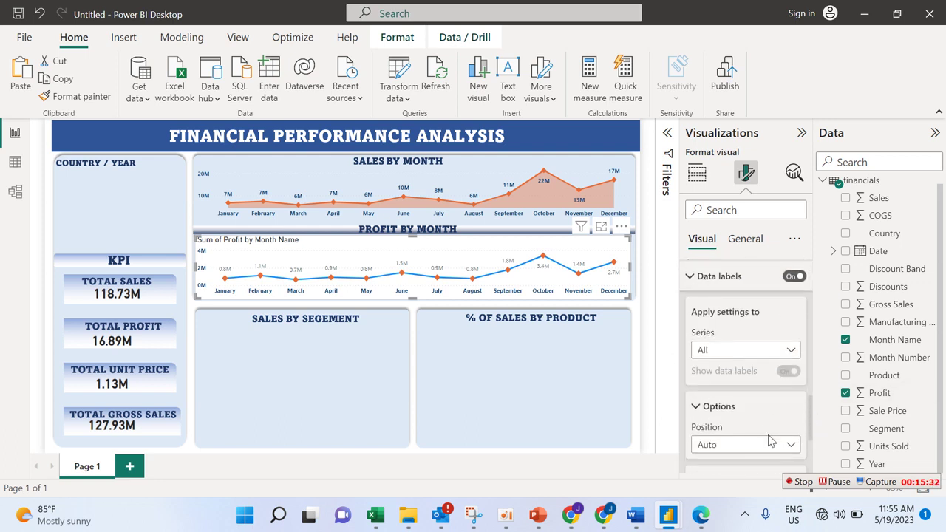
pyautogui.scroll(-3, 810, 402)
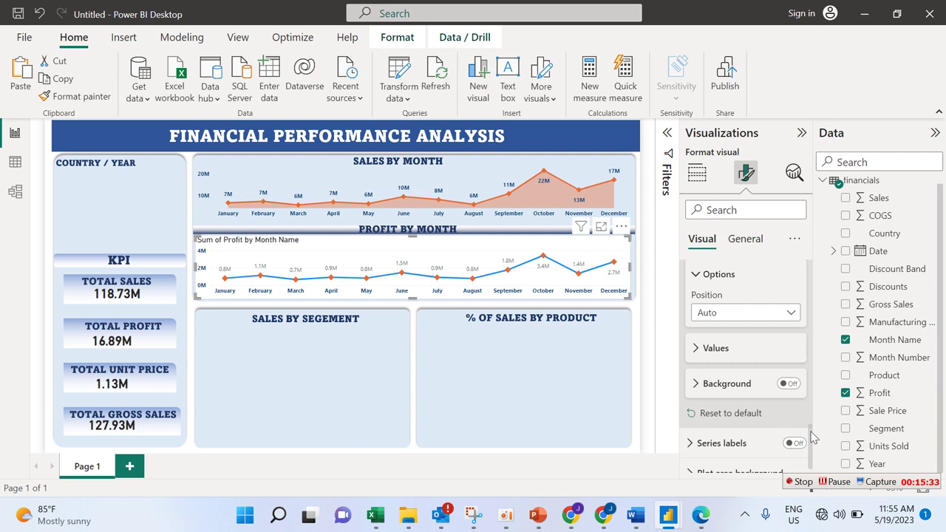
pyautogui.click(749, 356)
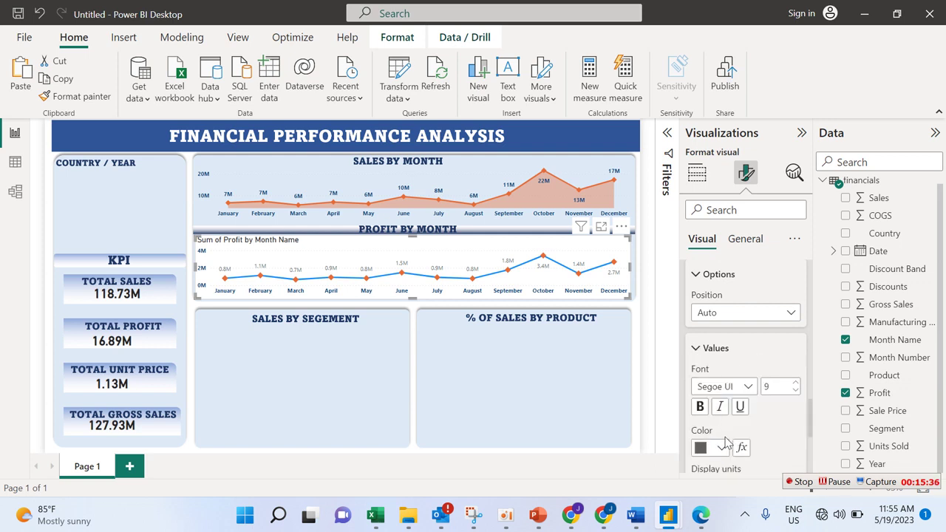
pyautogui.click(724, 446)
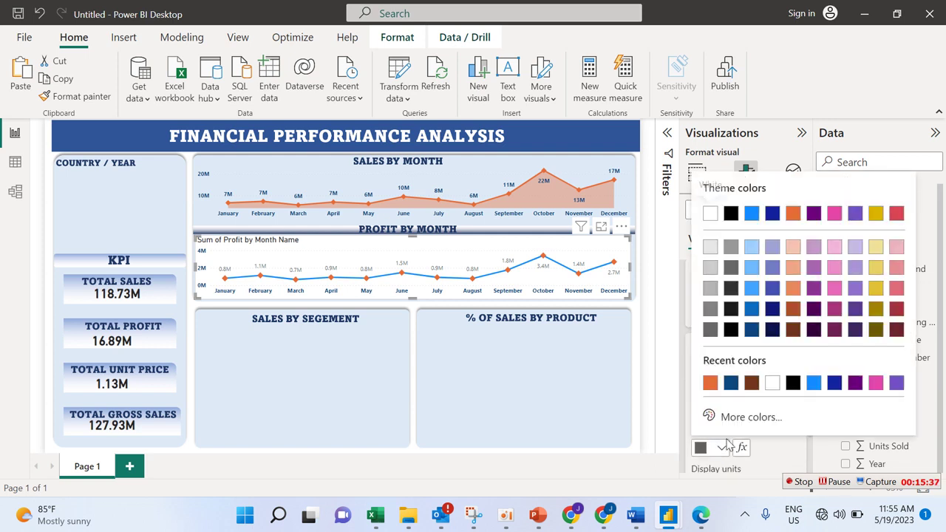
pyautogui.click(730, 383)
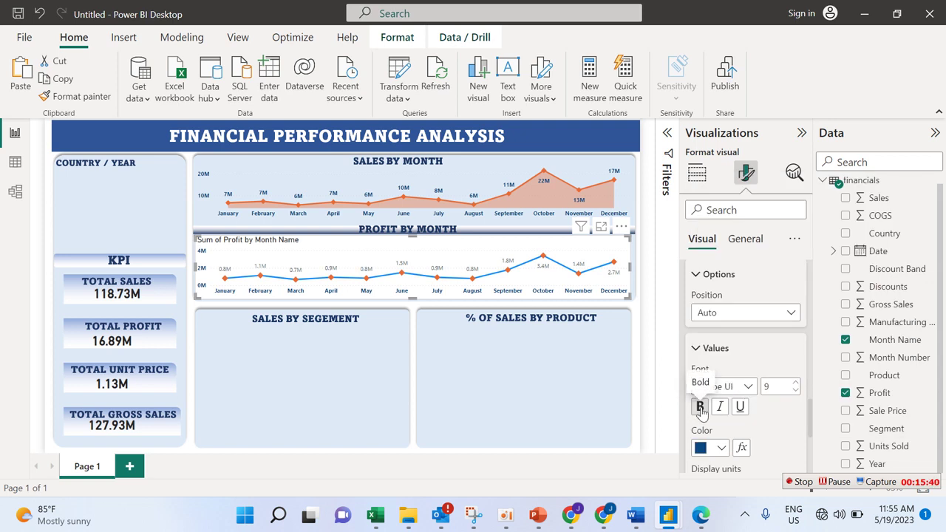
pyautogui.click(700, 407)
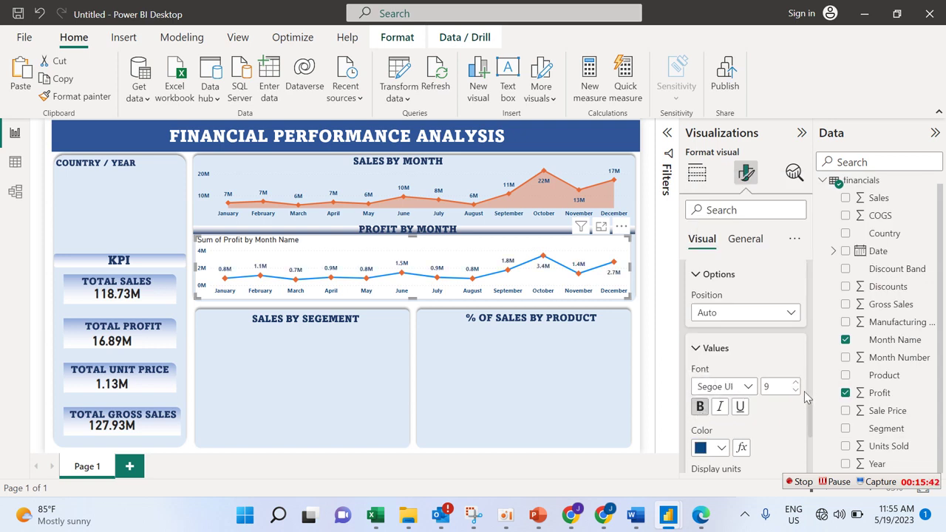
pyautogui.moveTo(812, 414); pyautogui.dragTo(813, 438)
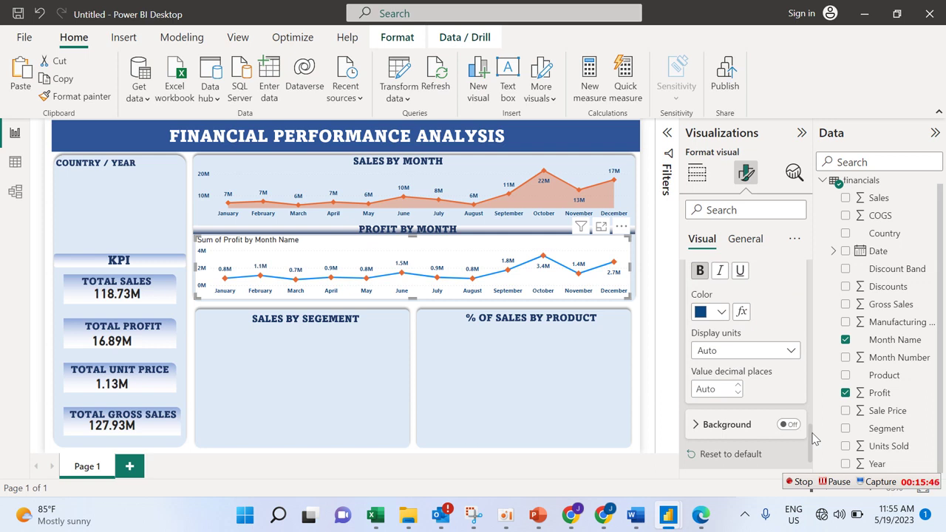
pyautogui.moveTo(812, 438); pyautogui.dragTo(821, 399)
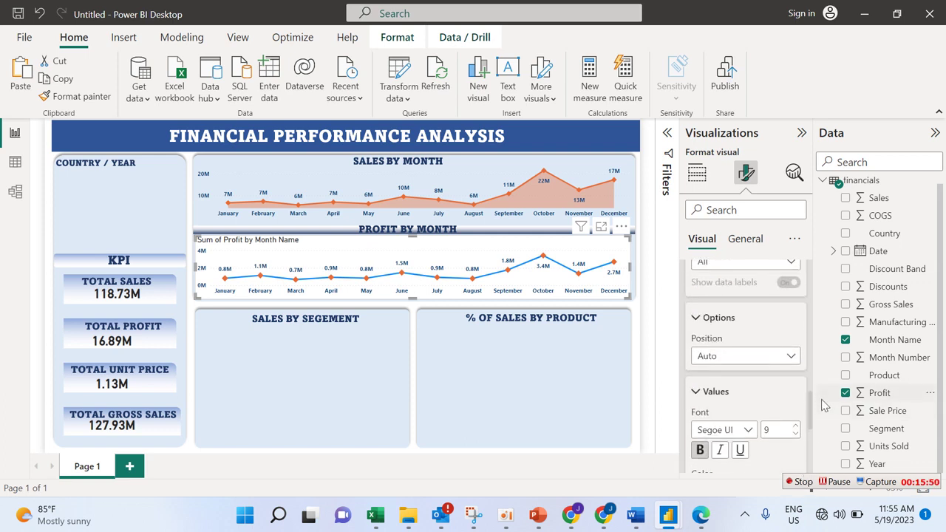
pyautogui.click(695, 392)
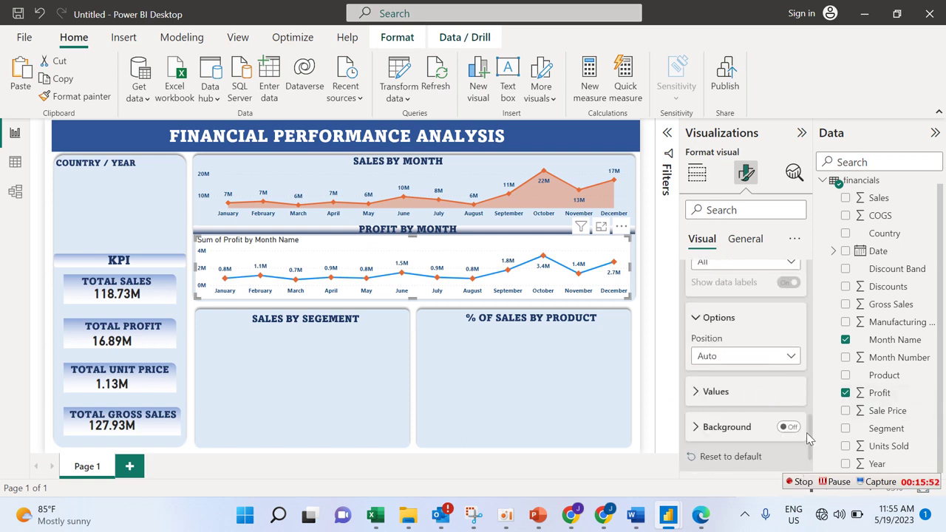
pyautogui.moveTo(813, 438); pyautogui.dragTo(820, 405)
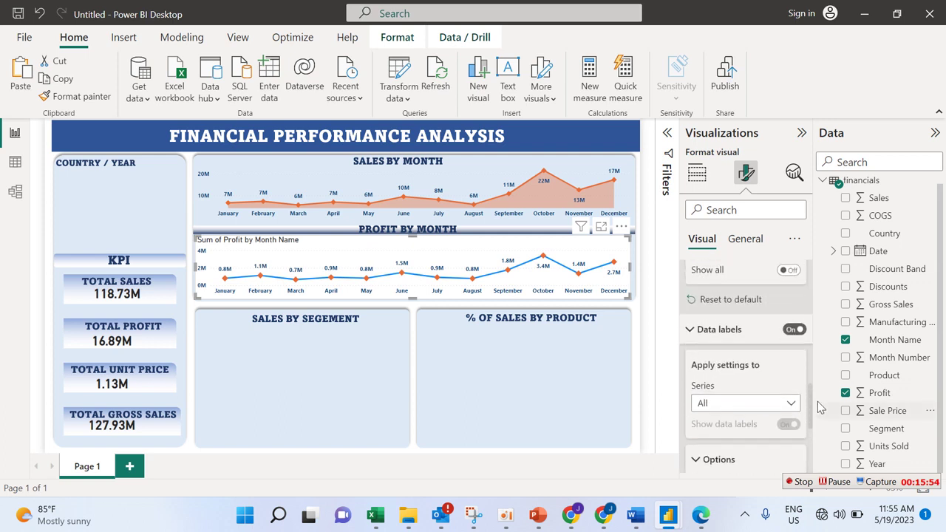
pyautogui.click(687, 328)
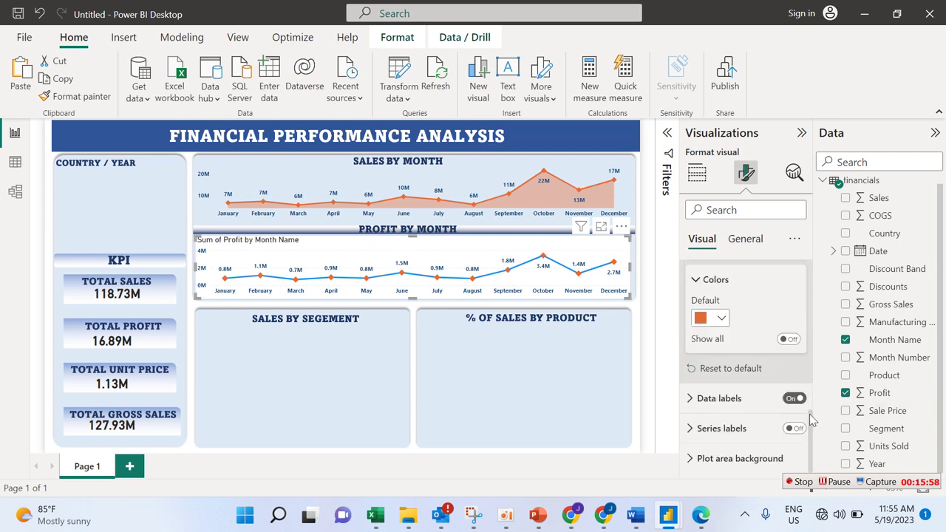
# Step: Set the Sum of Profit line color in the Profit by Month chart to dark blue
pyautogui.moveTo(809, 419); pyautogui.dragTo(812, 370)
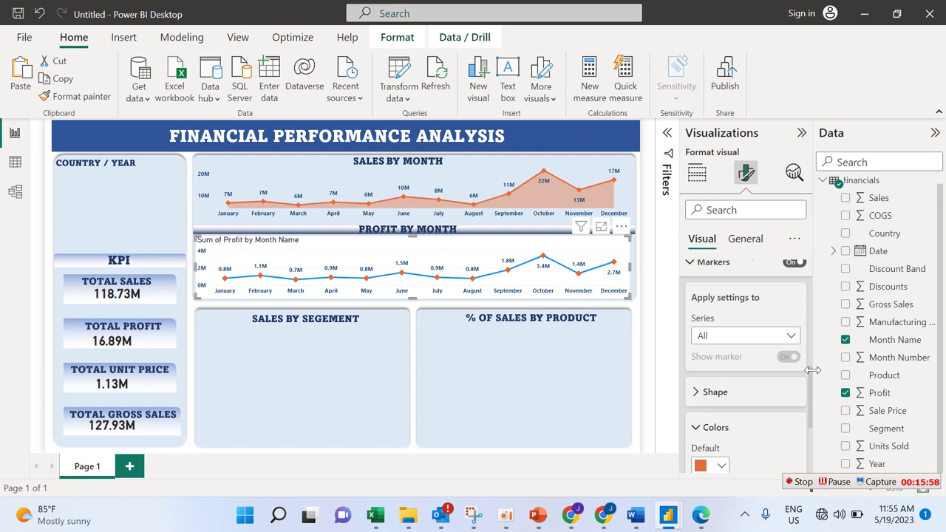
pyautogui.click(693, 428)
pyautogui.scroll(3, 810, 384)
pyautogui.click(781, 351)
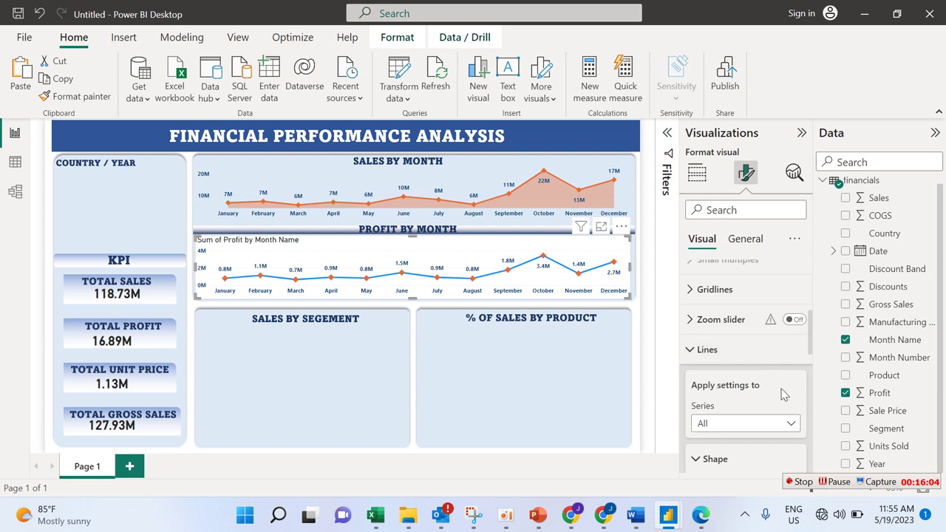
pyautogui.moveTo(812, 349); pyautogui.dragTo(811, 403)
pyautogui.click(746, 369)
pyautogui.click(721, 398)
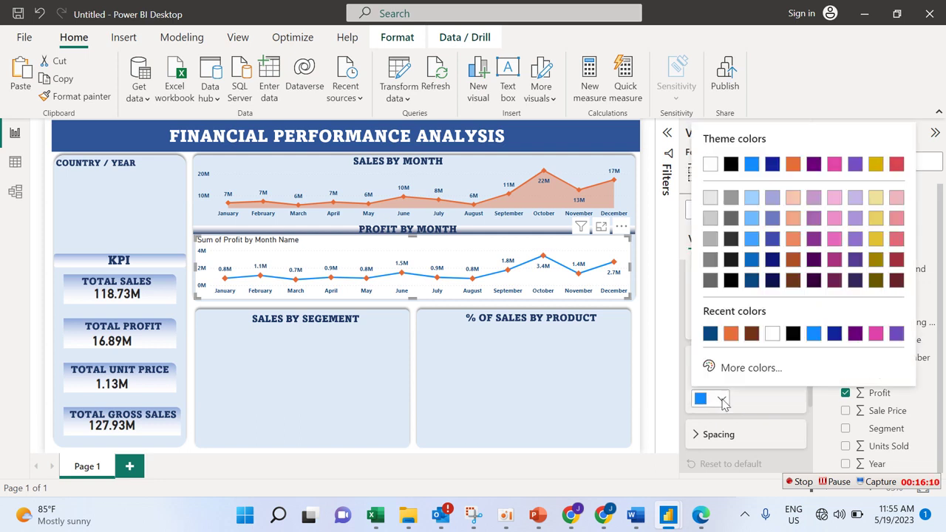
pyautogui.click(730, 334)
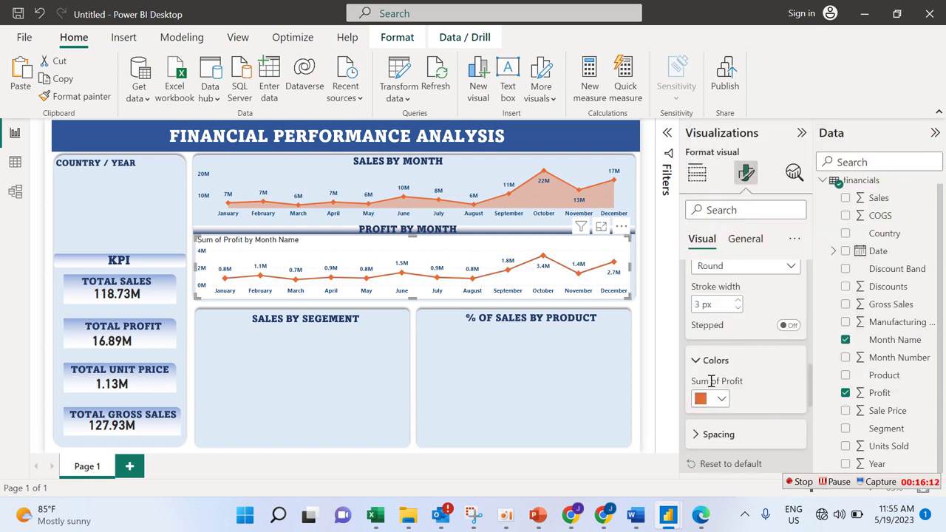
pyautogui.click(722, 400)
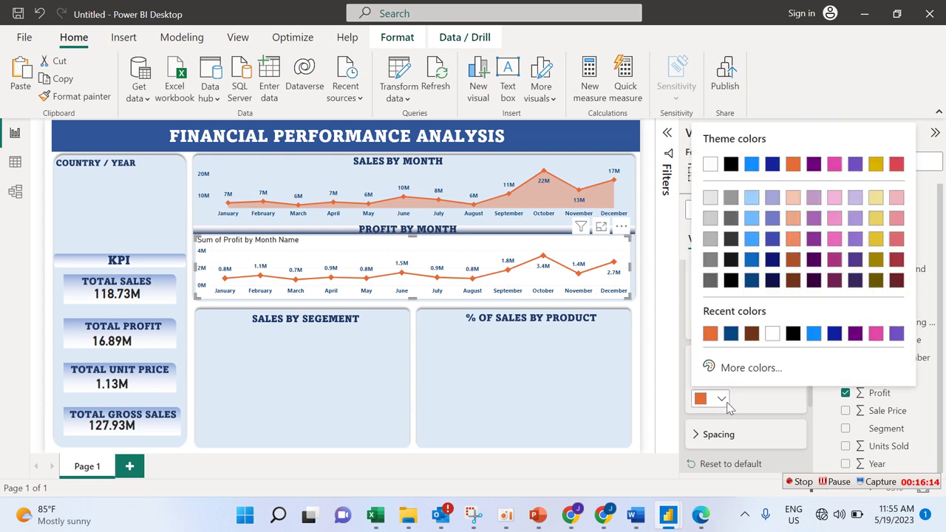
pyautogui.click(731, 334)
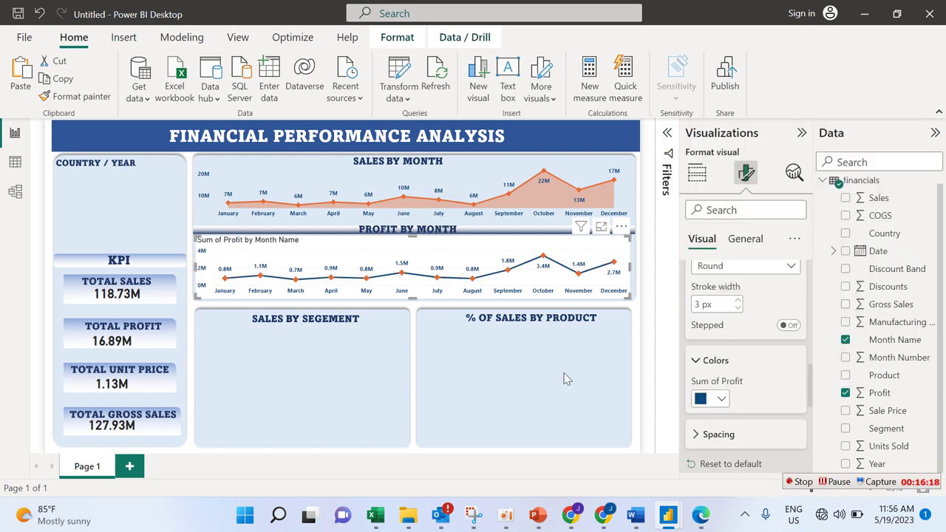
pyautogui.click(696, 362)
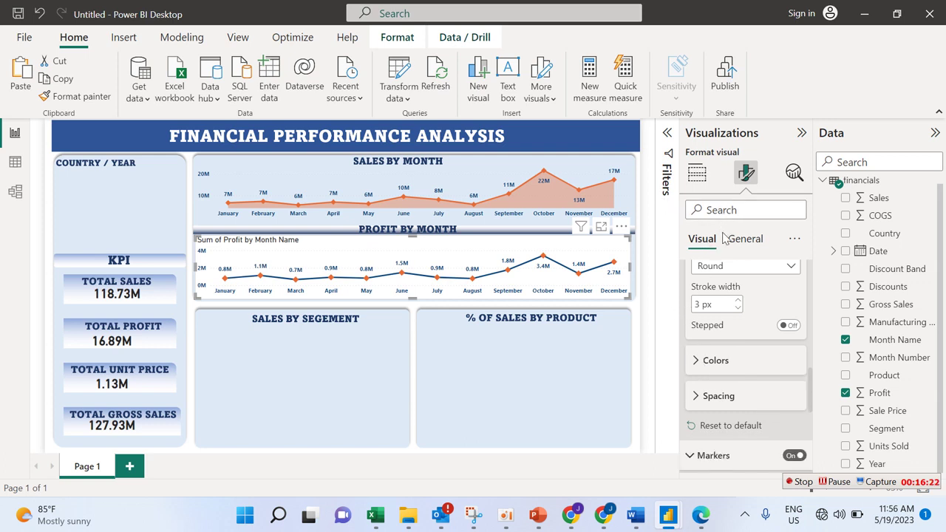
# Step: Turn off the built-in title of the Profit by Month line chart
pyautogui.click(746, 237)
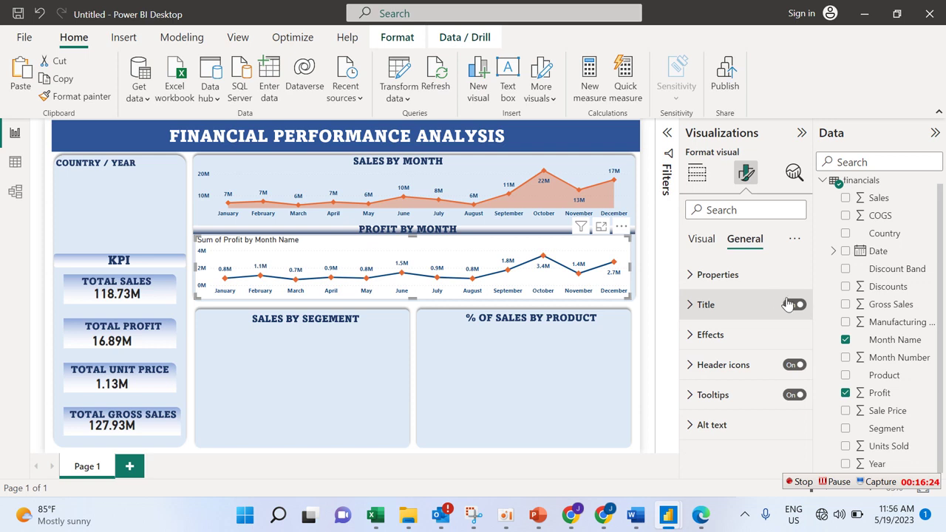
pyautogui.click(789, 305)
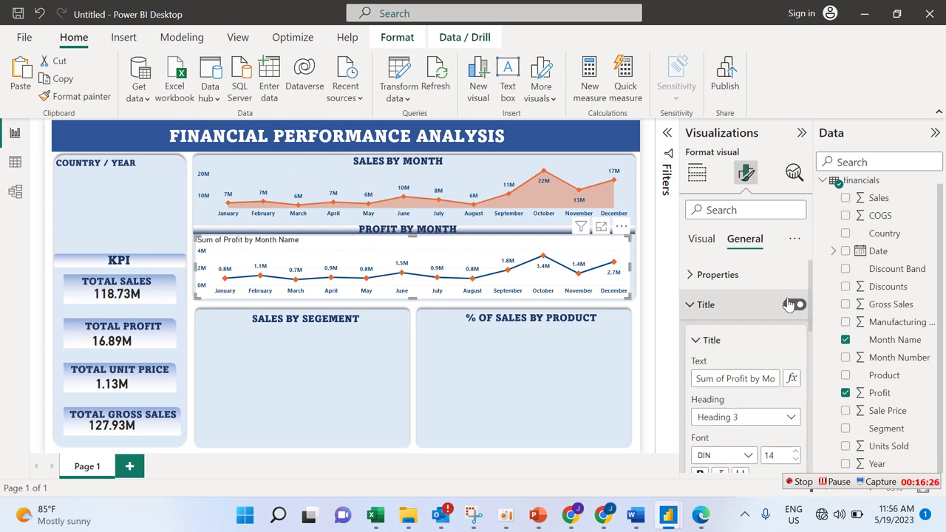
pyautogui.click(794, 305)
pyautogui.click(799, 305)
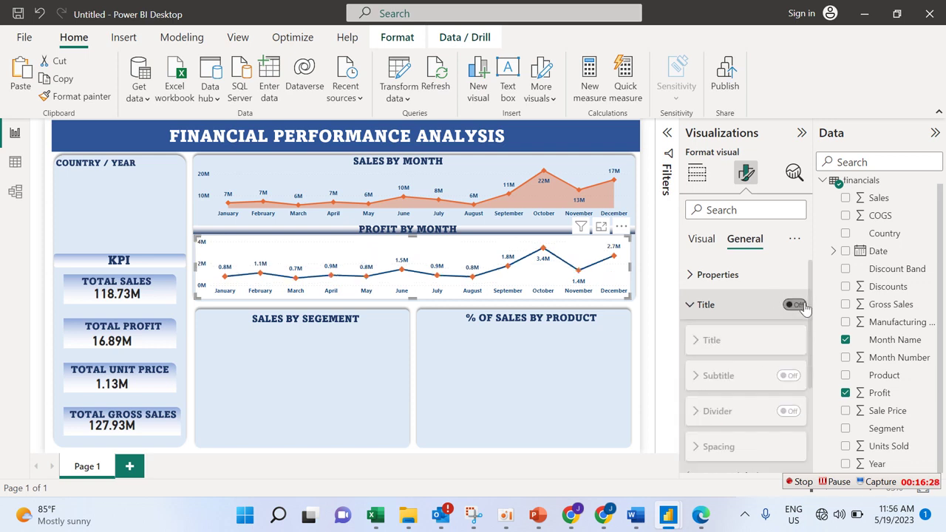
pyautogui.click(700, 310)
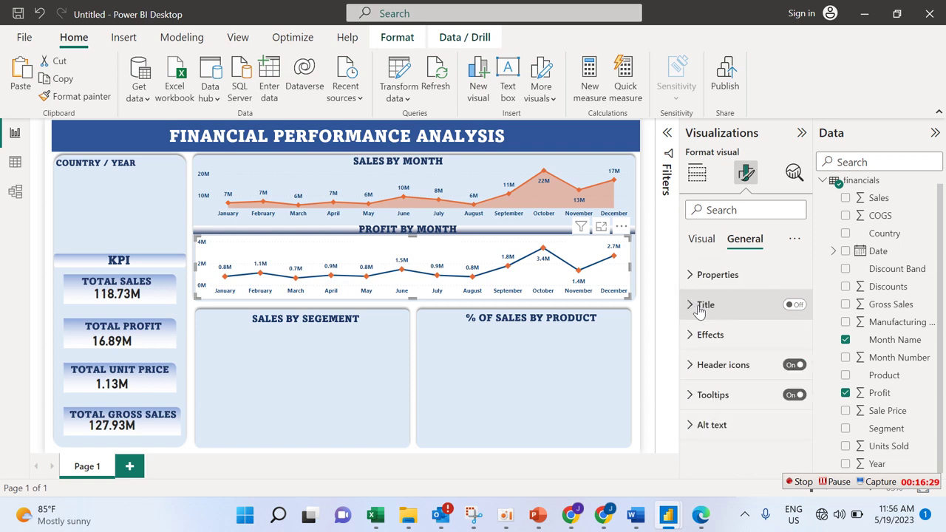
# Step: Turn off the background of the Profit by Month line chart and deselect the chart
pyautogui.click(741, 335)
pyautogui.click(788, 370)
pyautogui.click(789, 371)
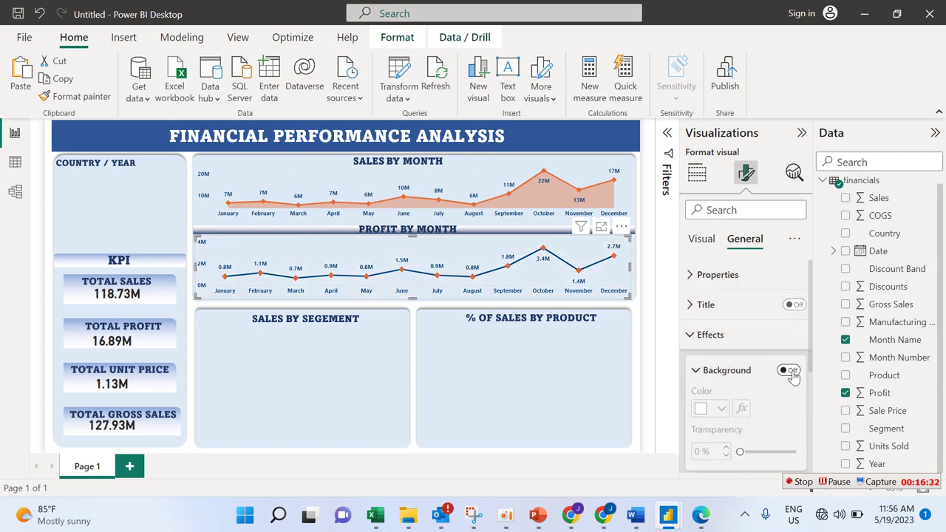
pyautogui.click(706, 373)
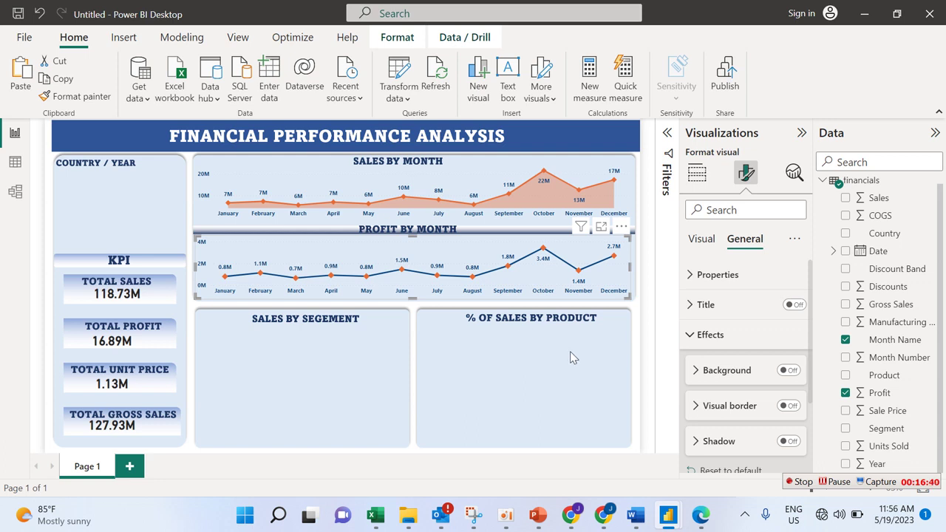
pyautogui.click(643, 390)
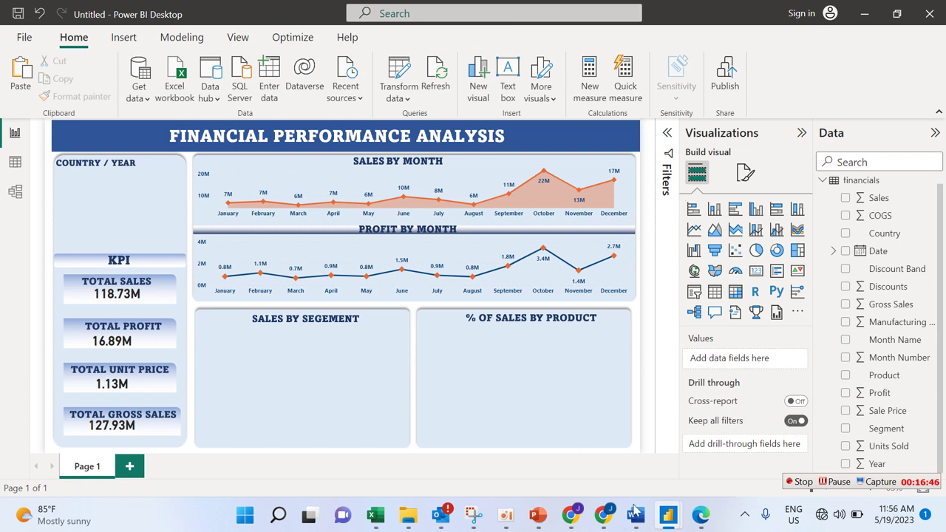
# Step: Place a clustered column chart in the Sales by Segement panel, with Segment on the X-axis and Sales on the Y-axis
pyautogui.moveTo(664, 523)
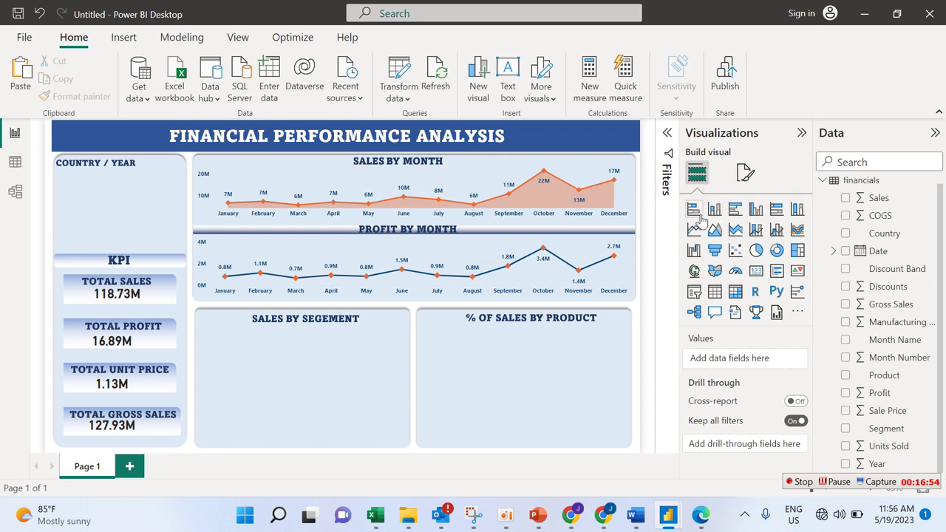
pyautogui.click(755, 211)
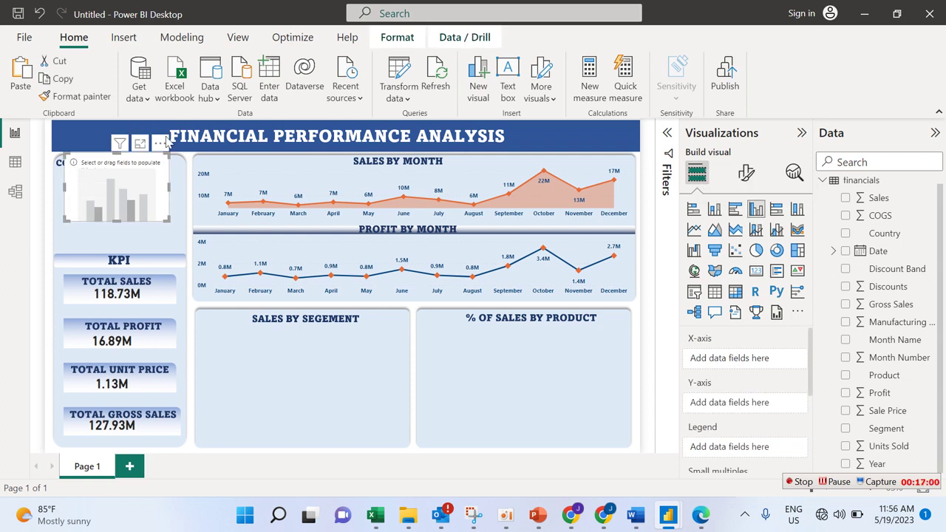
pyautogui.moveTo(161, 146); pyautogui.dragTo(343, 332)
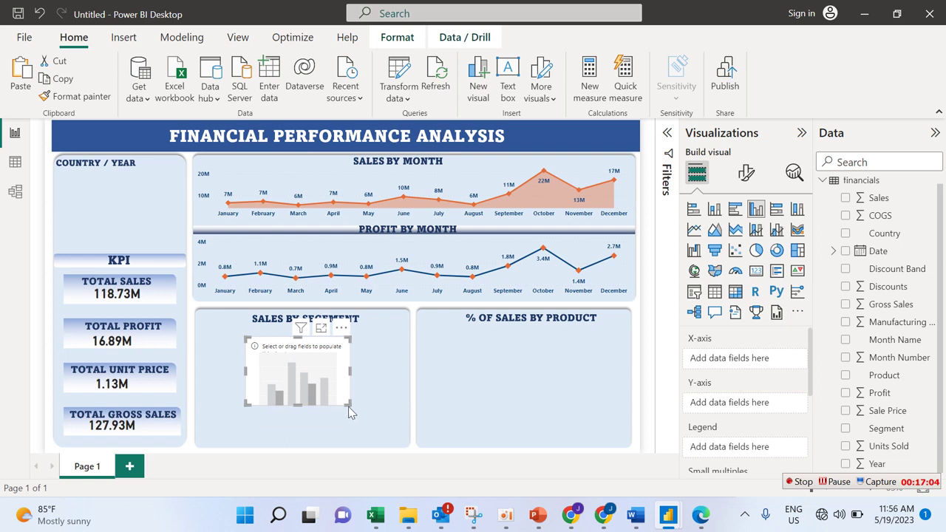
pyautogui.moveTo(349, 407); pyautogui.dragTo(394, 436)
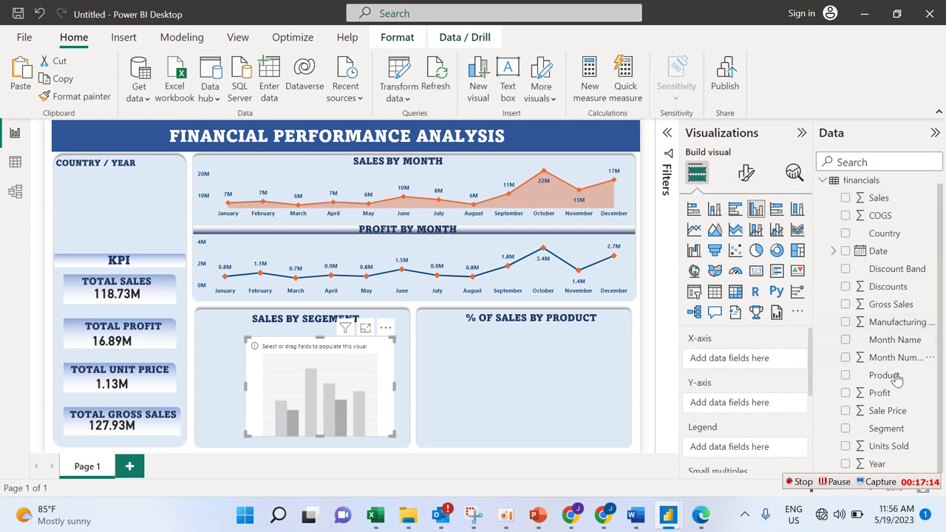
pyautogui.click(845, 428)
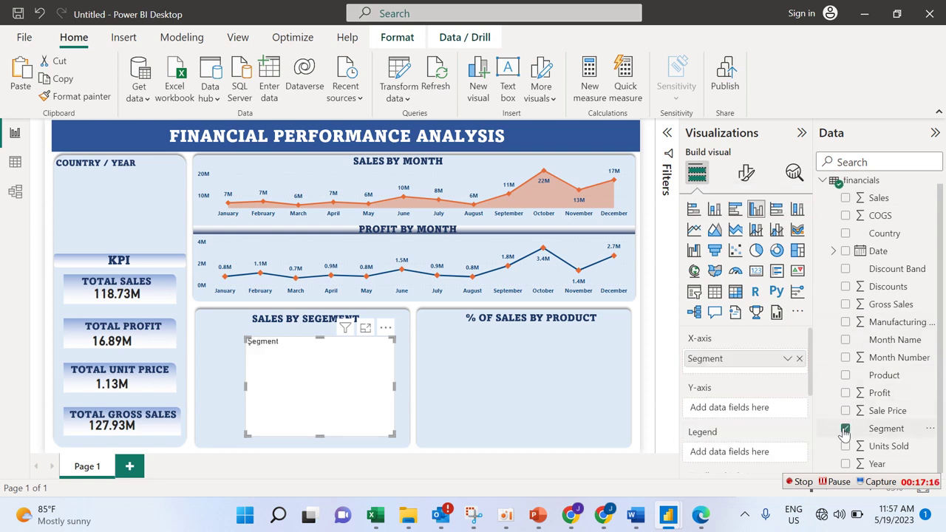
pyautogui.click(845, 197)
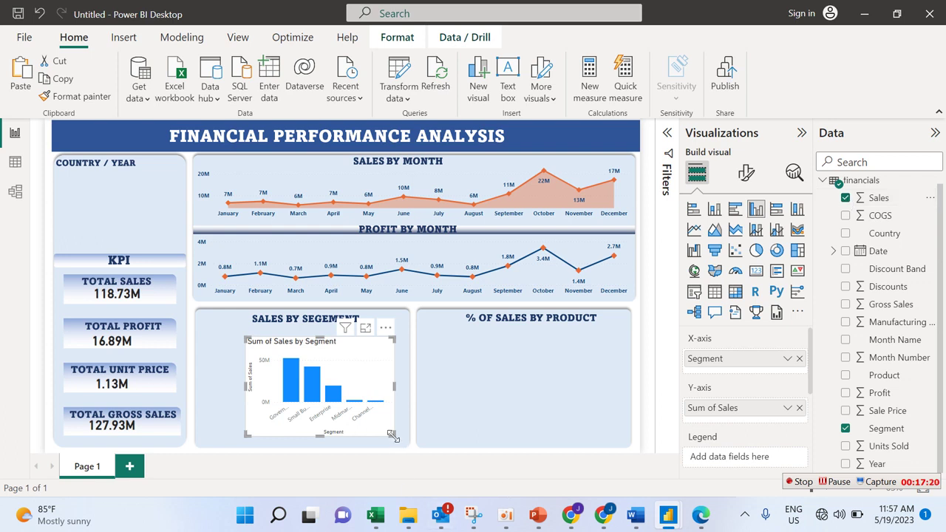
# Step: Enlarge the Sum of Sales by Segment column chart to roughly the width of the Sales by Segement panel
pyautogui.moveTo(392, 435); pyautogui.dragTo(499, 467)
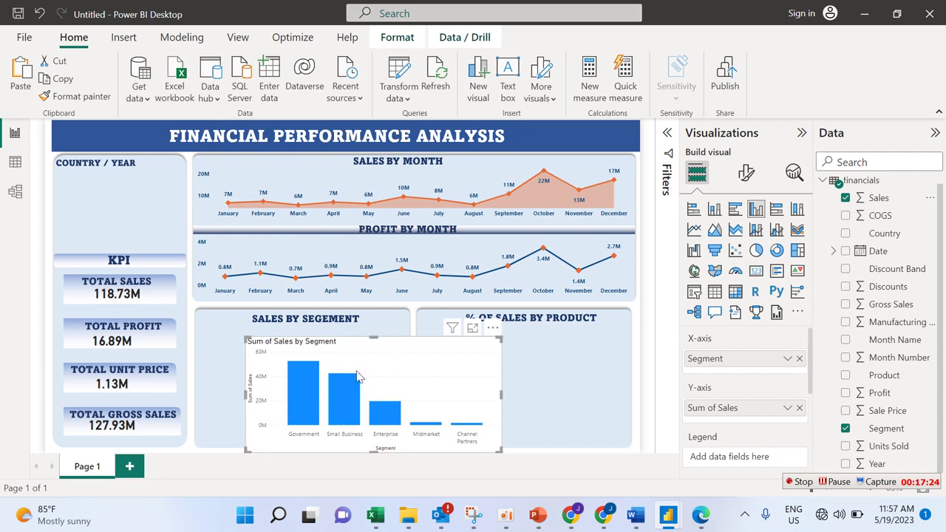
pyautogui.moveTo(375, 338); pyautogui.dragTo(332, 316)
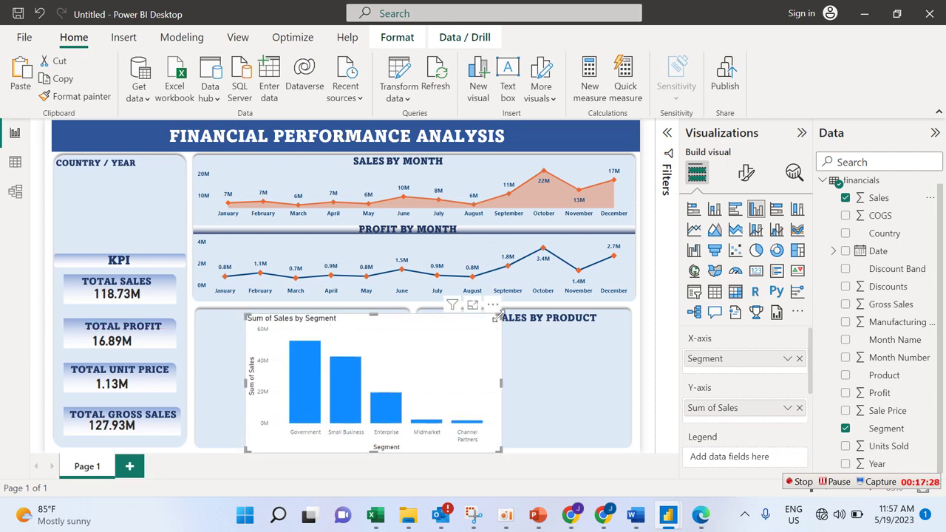
pyautogui.moveTo(488, 321); pyautogui.dragTo(450, 332)
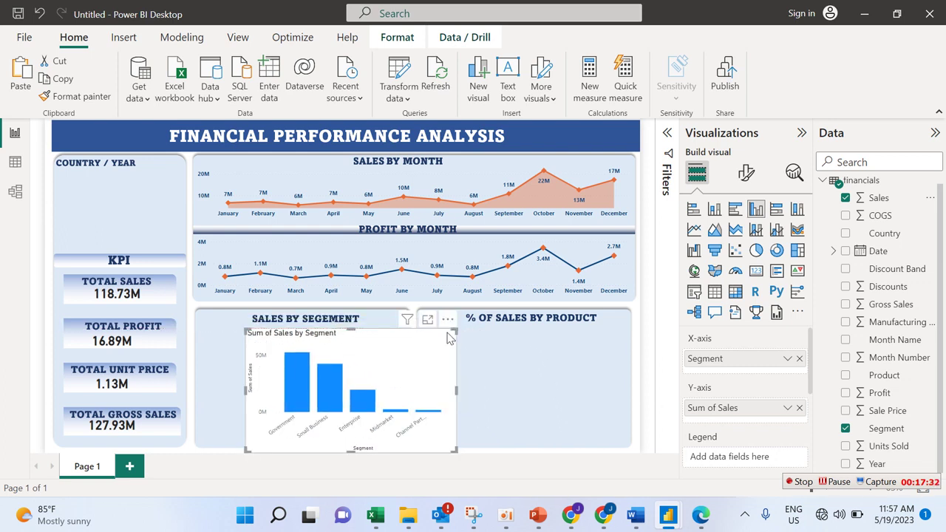
pyautogui.click(446, 333)
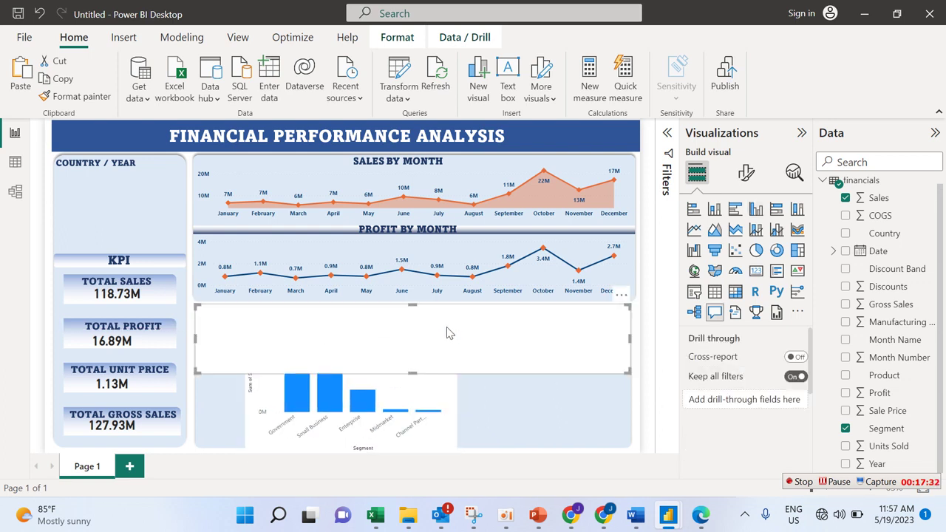
pyautogui.click(623, 299)
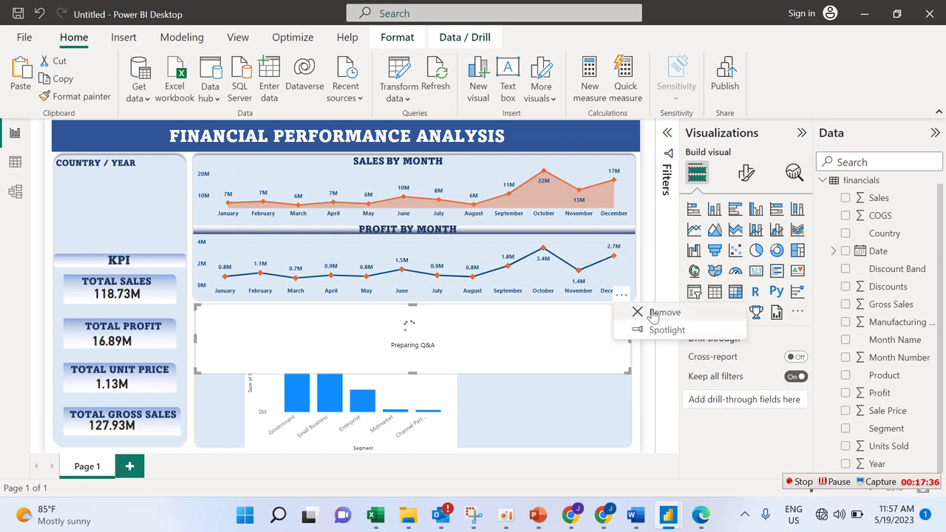
pyautogui.press('Delete')
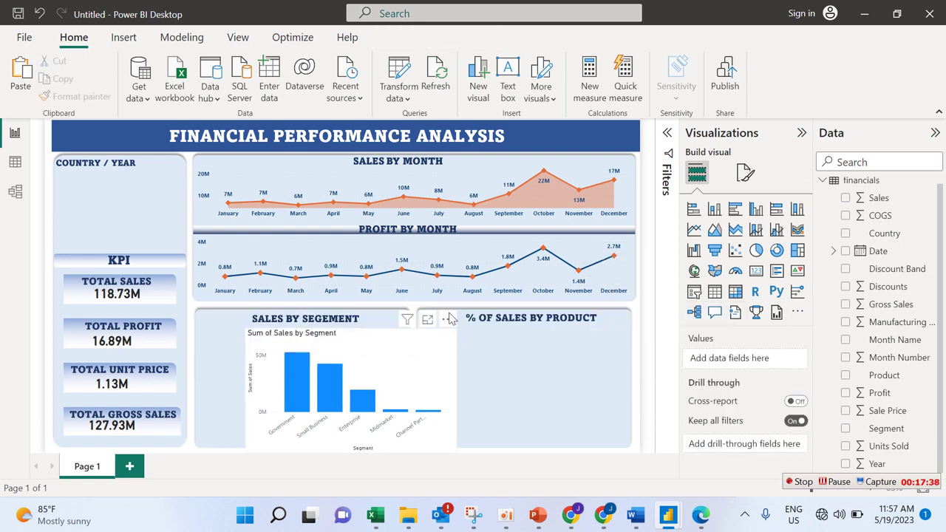
# Step: Move the segment column chart into the Sales by Segement panel, just below its heading
pyautogui.click(452, 319)
pyautogui.moveTo(452, 319); pyautogui.dragTo(399, 318)
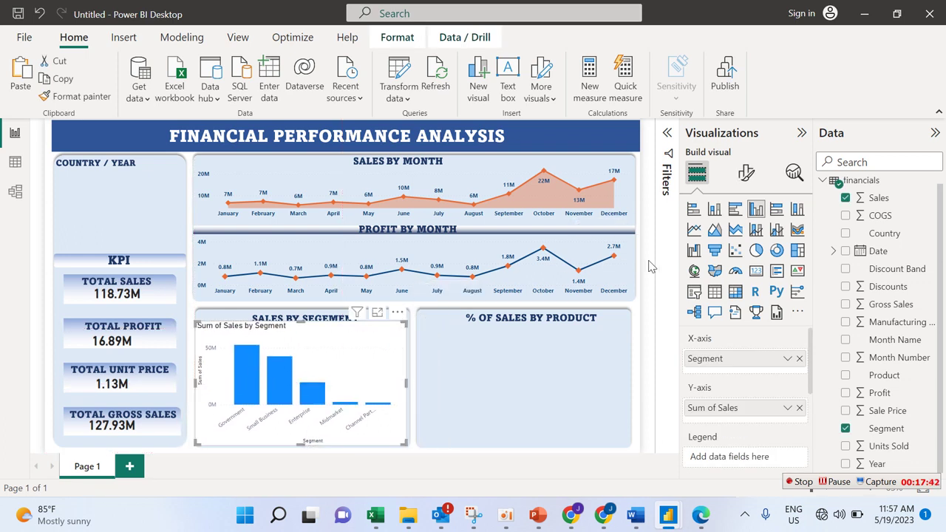
# Step: Turn off the background and the built-in title of the segment column chart
pyautogui.click(795, 171)
pyautogui.click(745, 184)
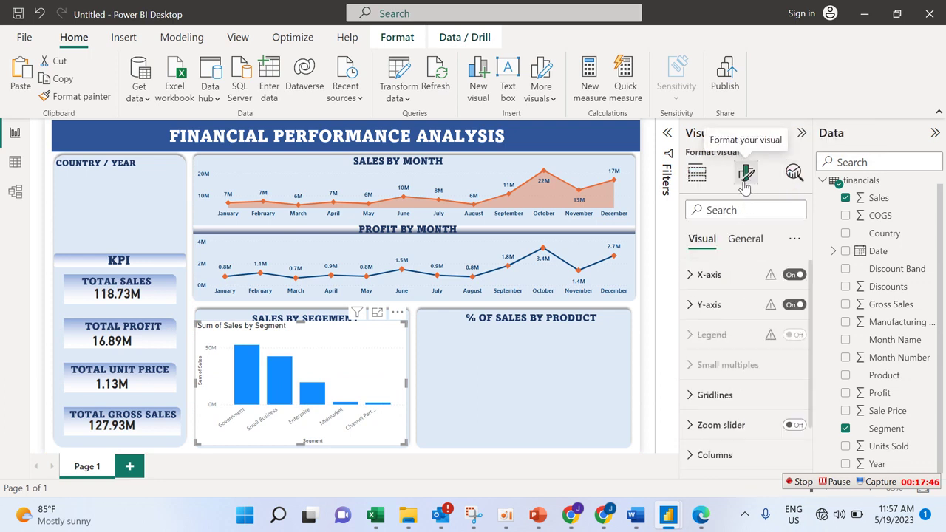
pyautogui.click(753, 247)
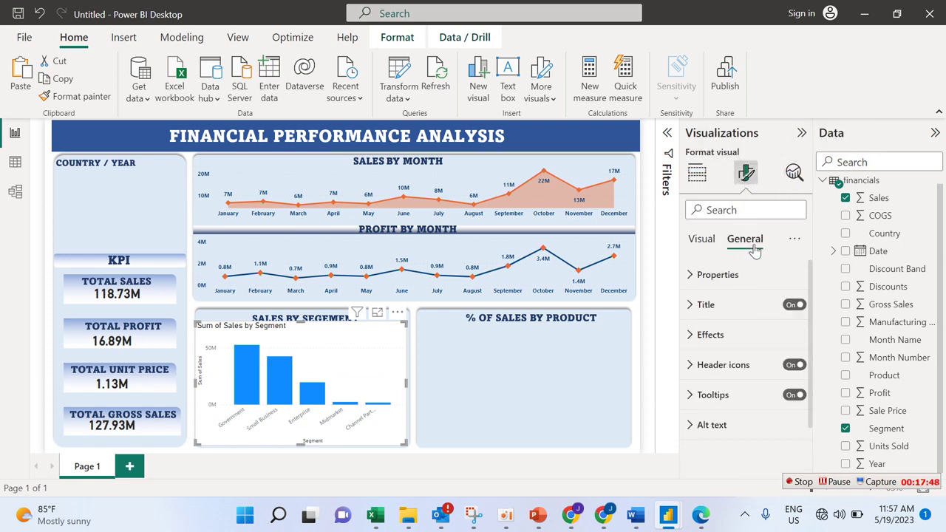
pyautogui.click(773, 335)
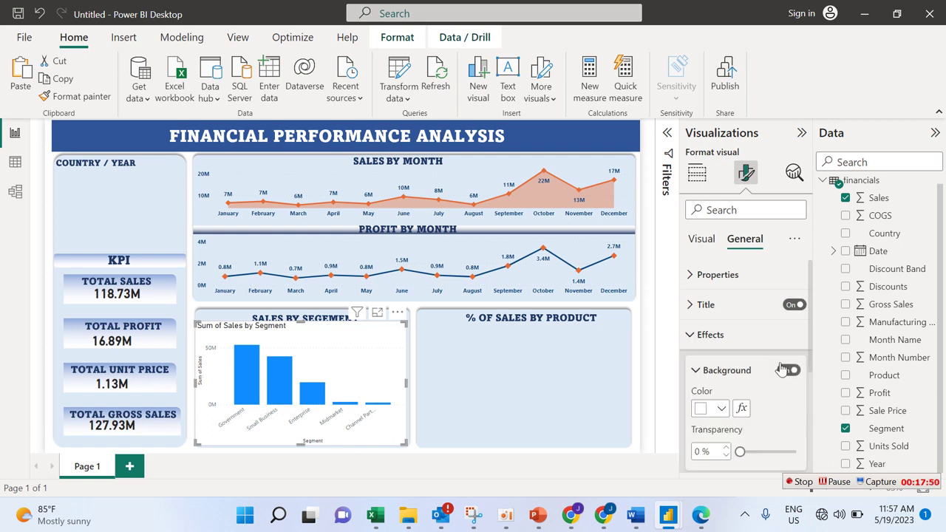
pyautogui.click(789, 369)
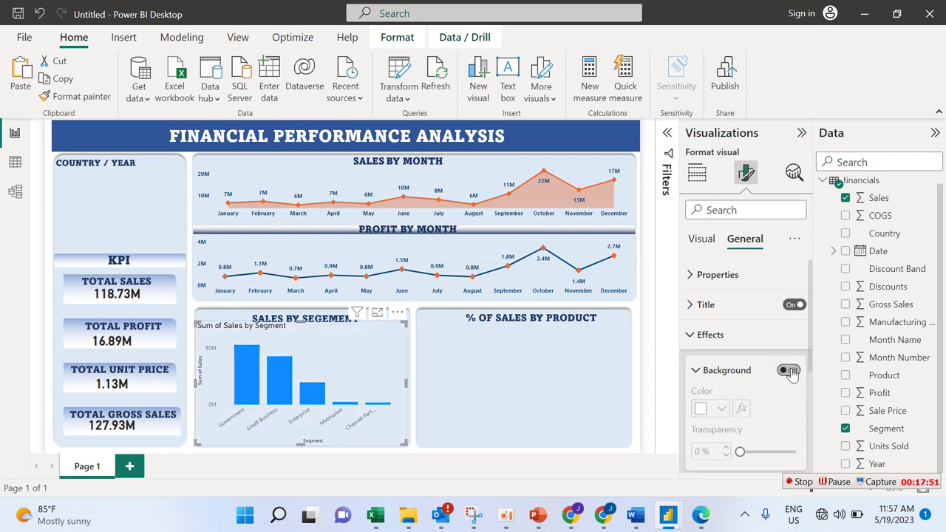
pyautogui.click(793, 306)
# Step: Resize the segment column chart so it fills the Sales by Segement panel
pyautogui.click(701, 239)
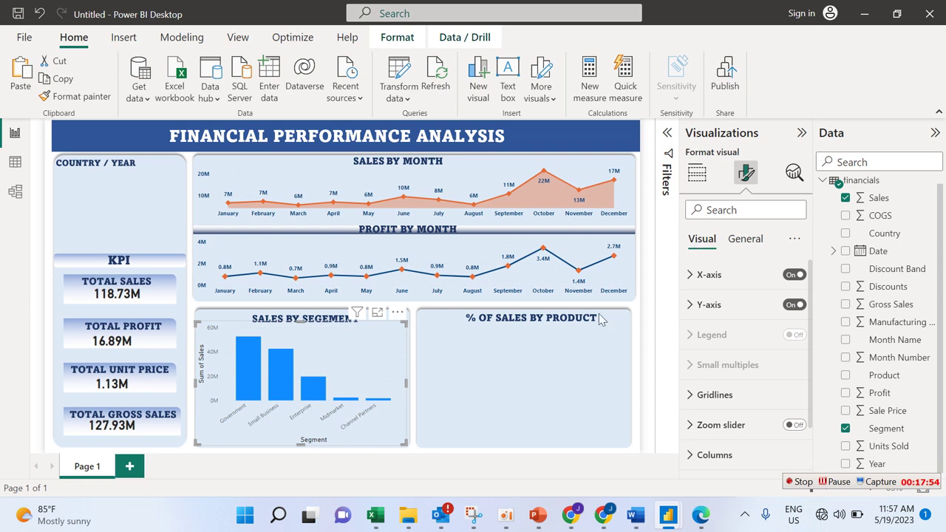
pyautogui.moveTo(401, 442); pyautogui.dragTo(412, 448)
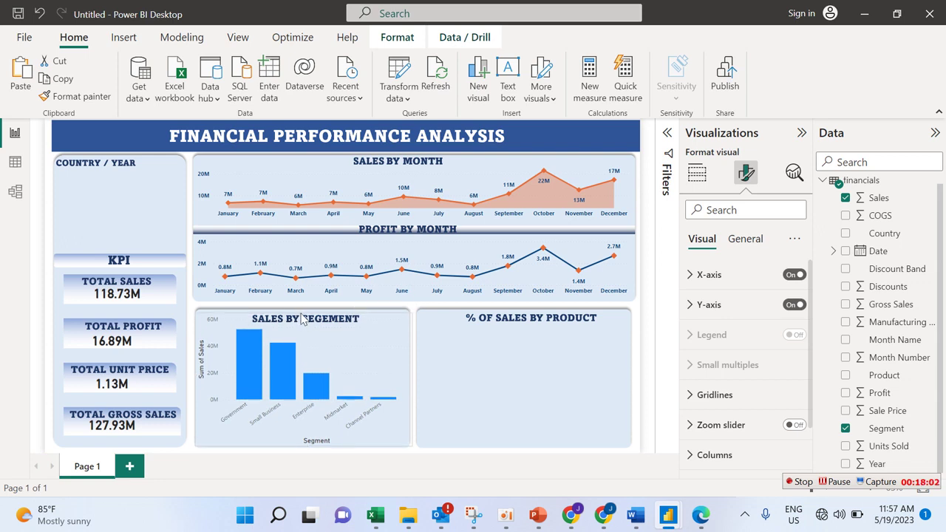
pyautogui.moveTo(300, 311)
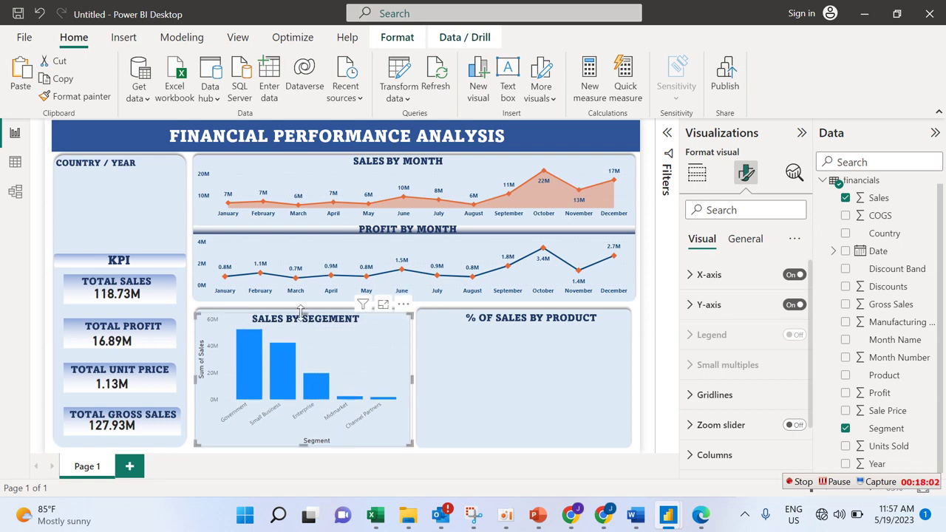
# Step: Turn off the Y-axis title and the entire Y-axis of the segment column chart
pyautogui.click(743, 303)
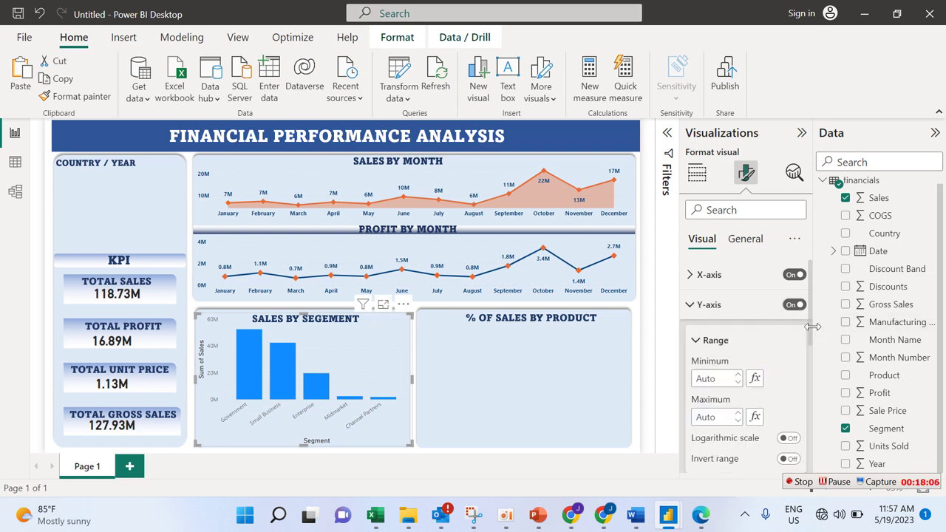
pyautogui.moveTo(809, 333); pyautogui.dragTo(804, 382)
pyautogui.click(785, 408)
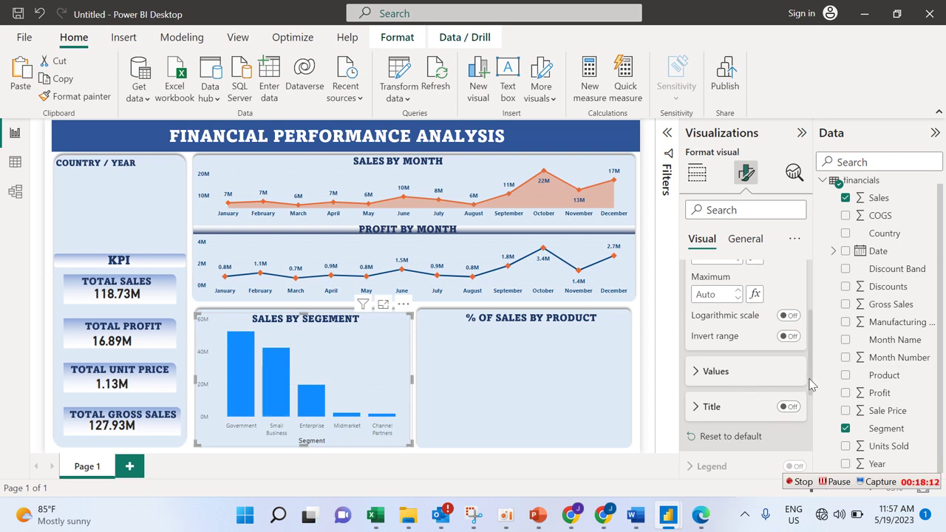
pyautogui.moveTo(811, 382); pyautogui.dragTo(809, 313)
pyautogui.click(793, 305)
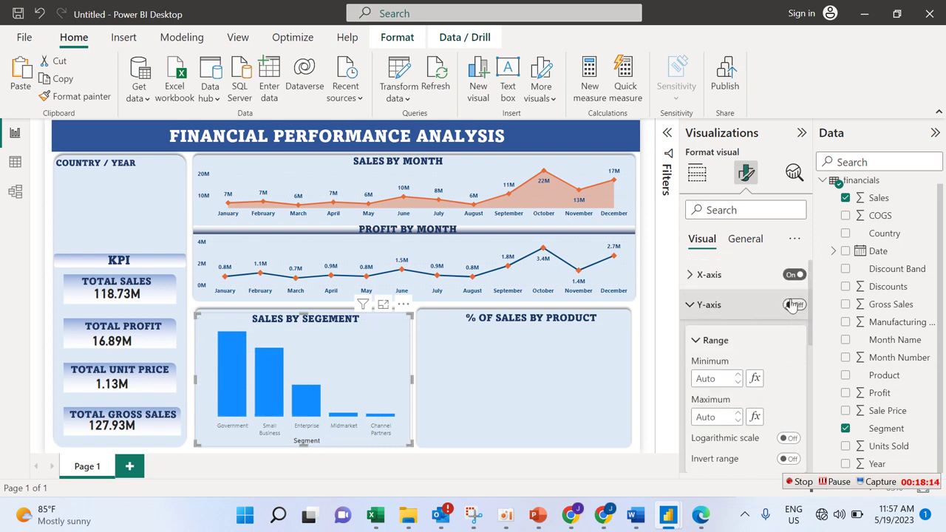
# Step: Turn off the X-axis title of the segment column chart
pyautogui.click(746, 283)
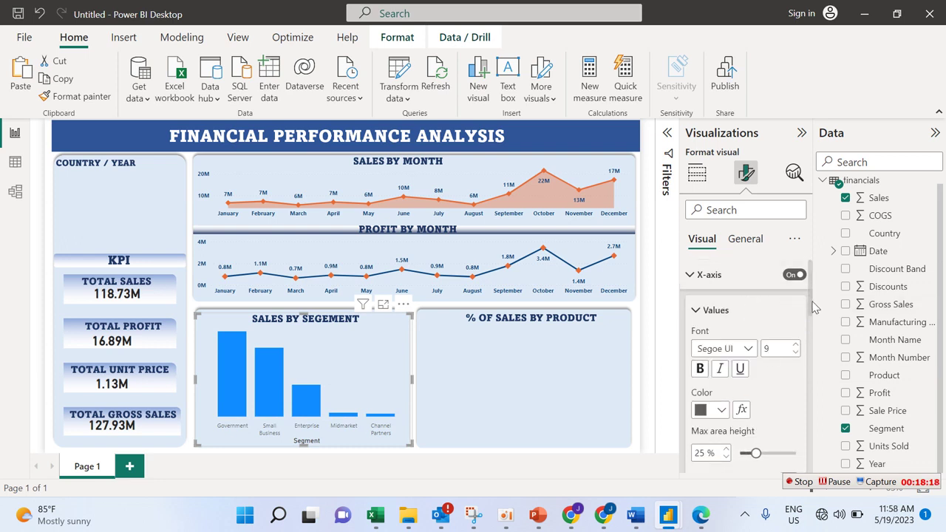
pyautogui.scroll(-5, 813, 307)
pyautogui.click(788, 314)
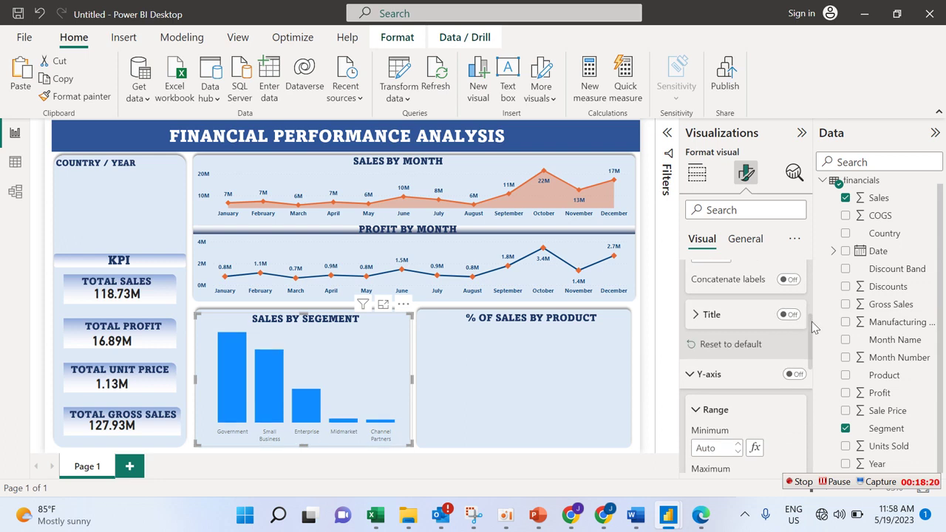
# Step: Make the X-axis segment labels of the column chart bold and dark blue
pyautogui.scroll(4, 813, 318)
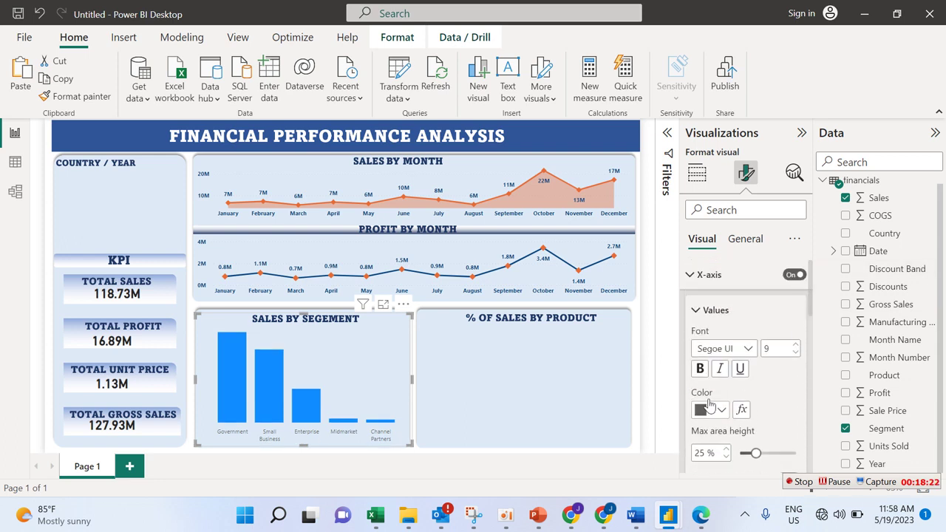
pyautogui.click(704, 373)
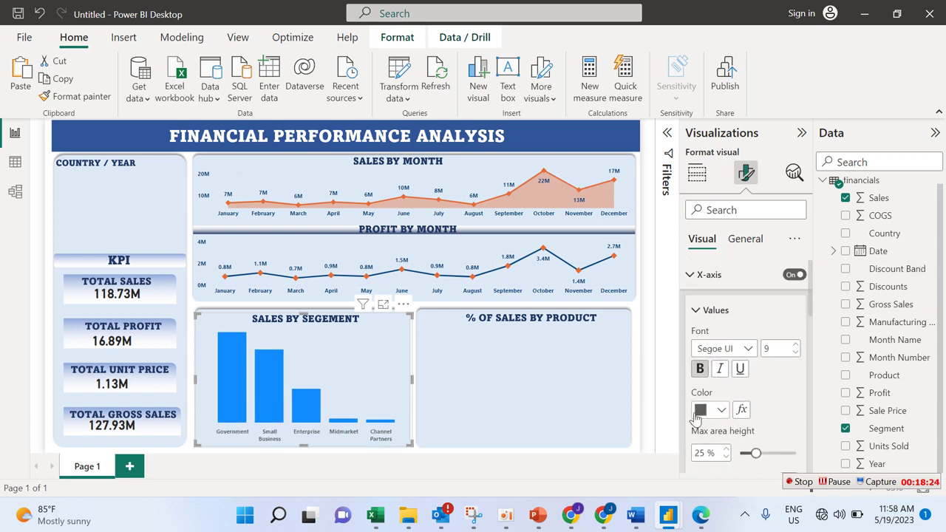
pyautogui.click(721, 411)
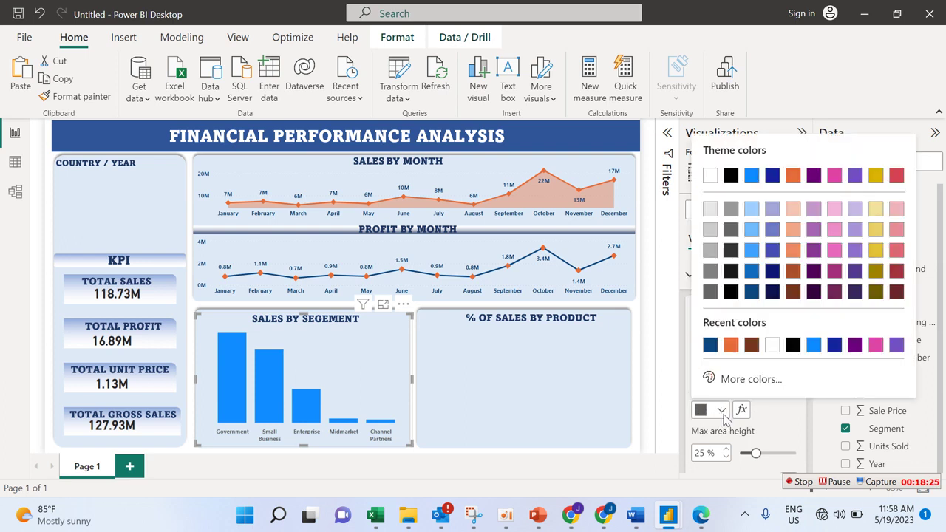
pyautogui.click(709, 344)
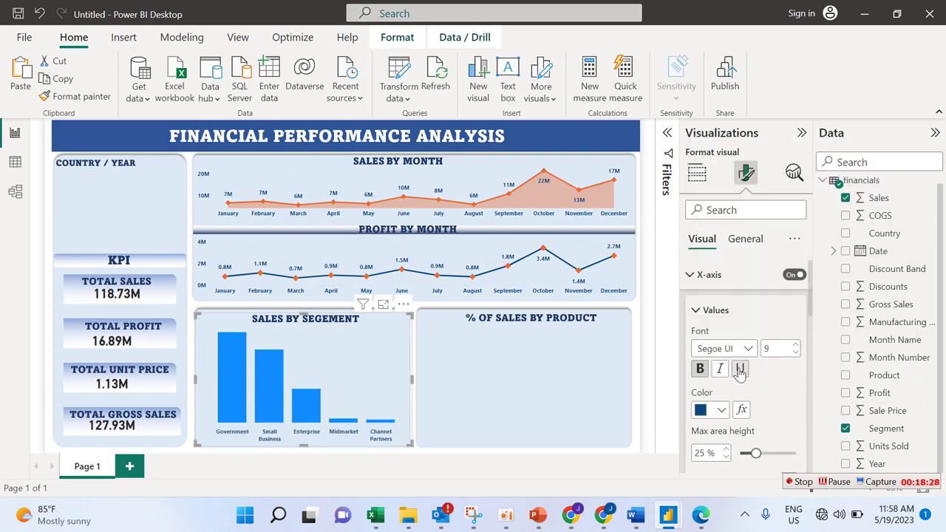
pyautogui.click(696, 312)
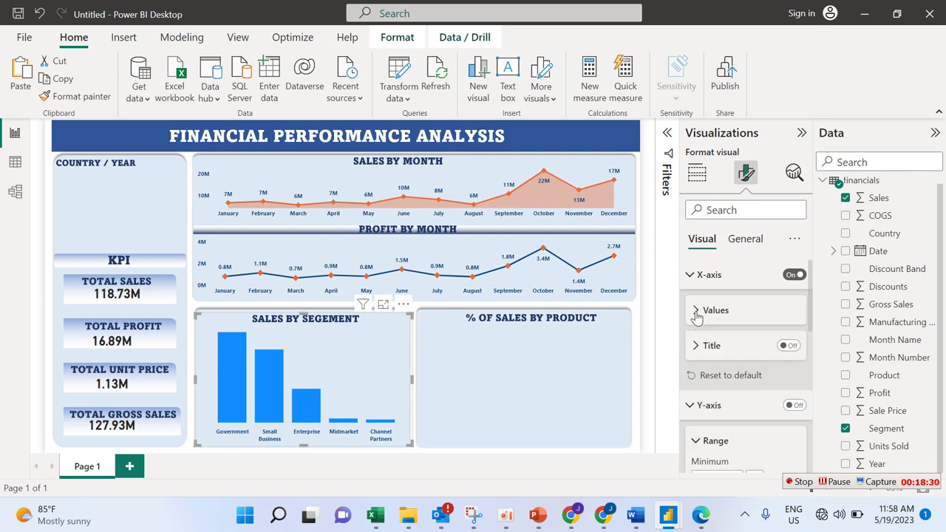
# Step: Set the default column color of the segment chart to orange
pyautogui.moveTo(813, 313); pyautogui.dragTo(823, 476)
pyautogui.click(758, 409)
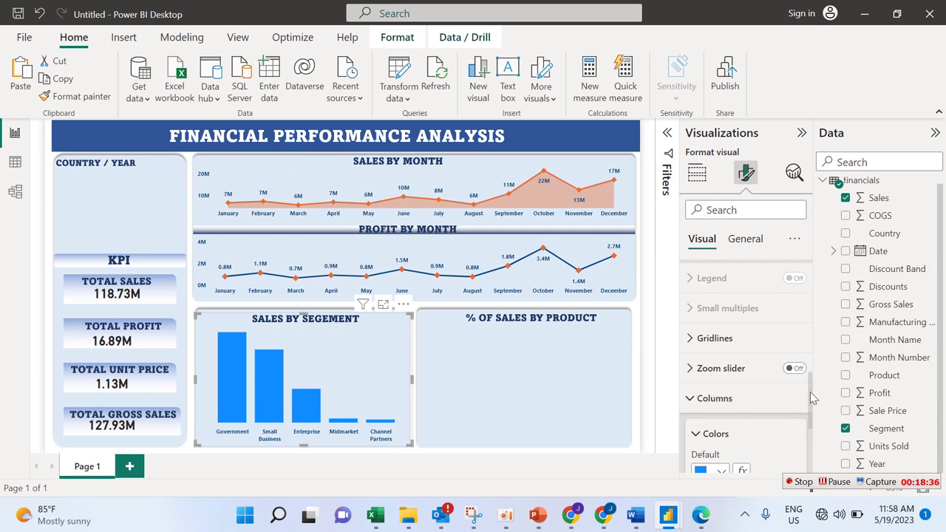
pyautogui.scroll(-3, 722, 381)
pyautogui.click(720, 364)
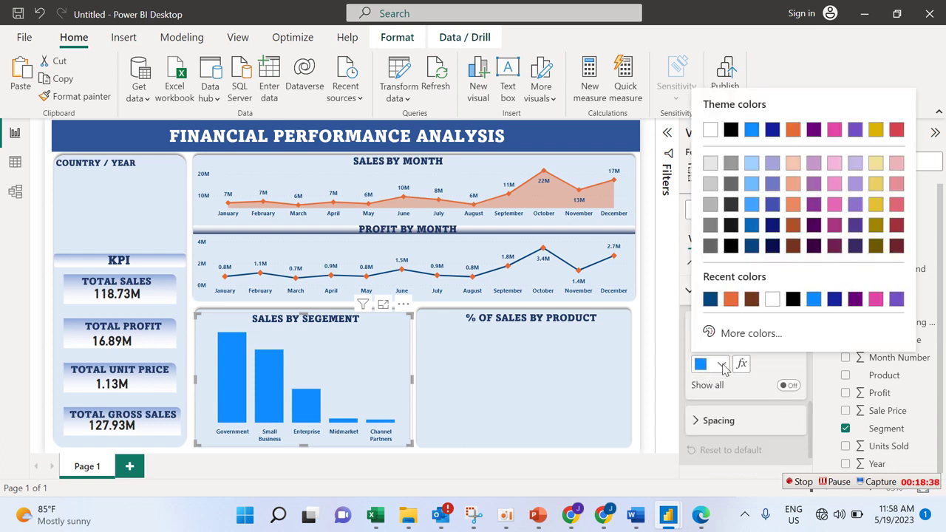
pyautogui.click(730, 299)
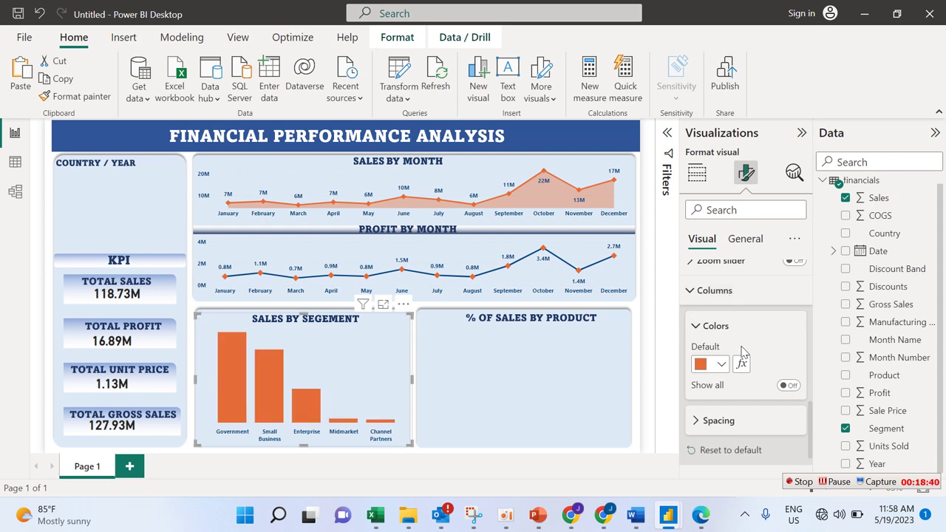
pyautogui.click(713, 327)
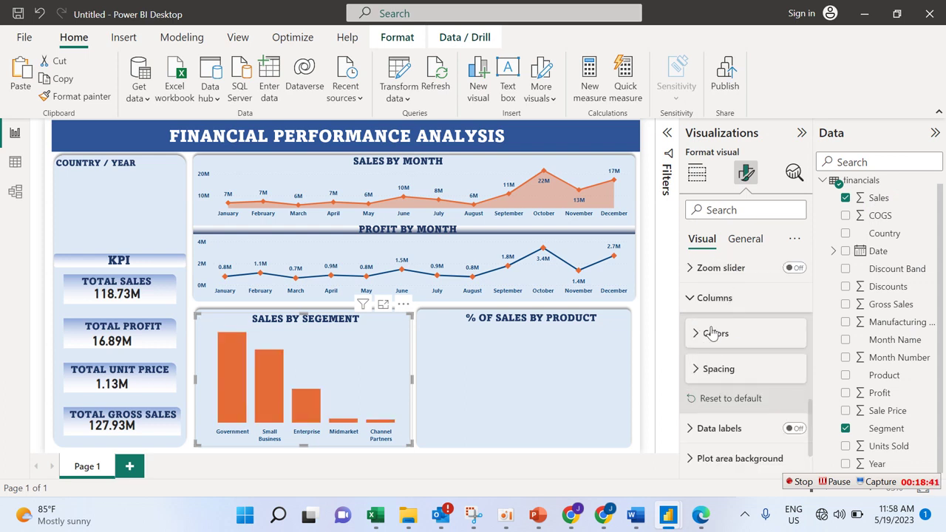
# Step: Turn on data labels for the segment columns, make them bold dark blue, and deselect the chart
pyautogui.click(797, 433)
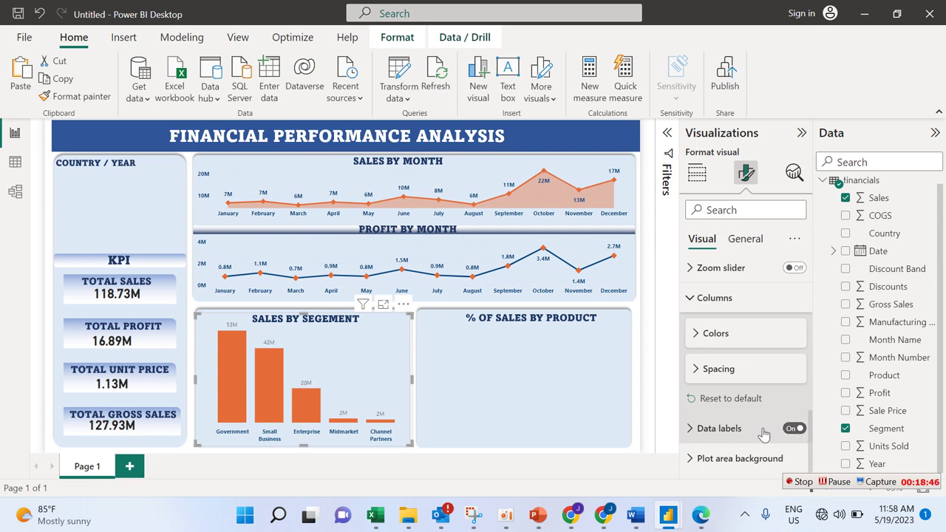
pyautogui.click(763, 433)
pyautogui.moveTo(811, 383); pyautogui.dragTo(807, 429)
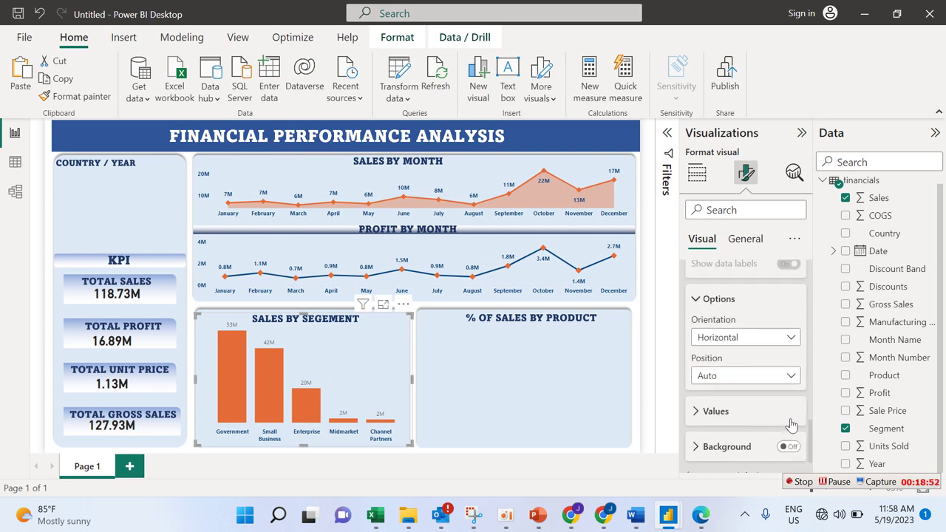
pyautogui.click(792, 418)
pyautogui.moveTo(812, 416); pyautogui.dragTo(810, 443)
pyautogui.click(721, 351)
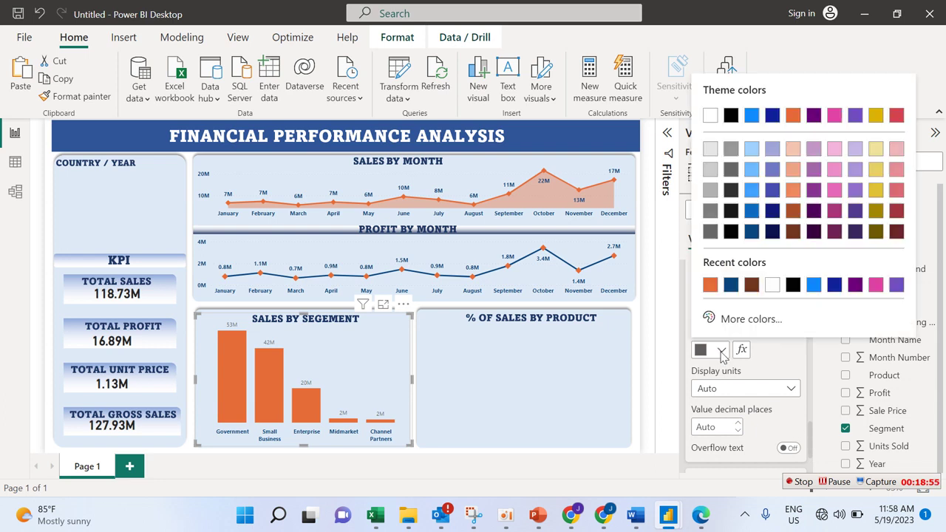
pyautogui.click(729, 285)
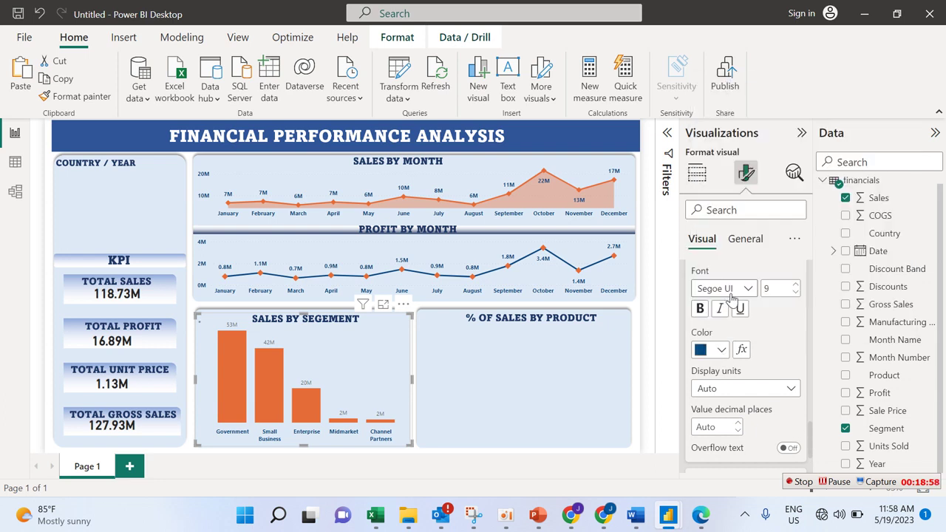
pyautogui.click(700, 309)
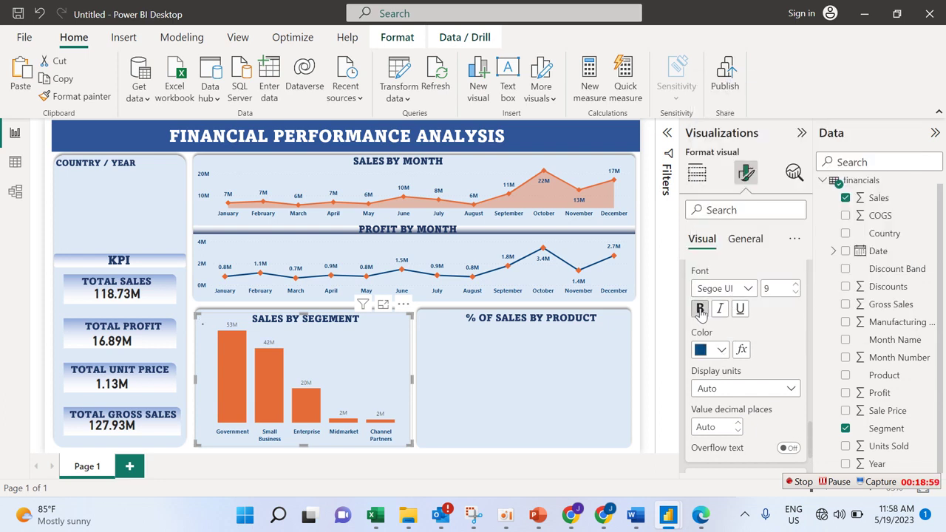
pyautogui.click(498, 421)
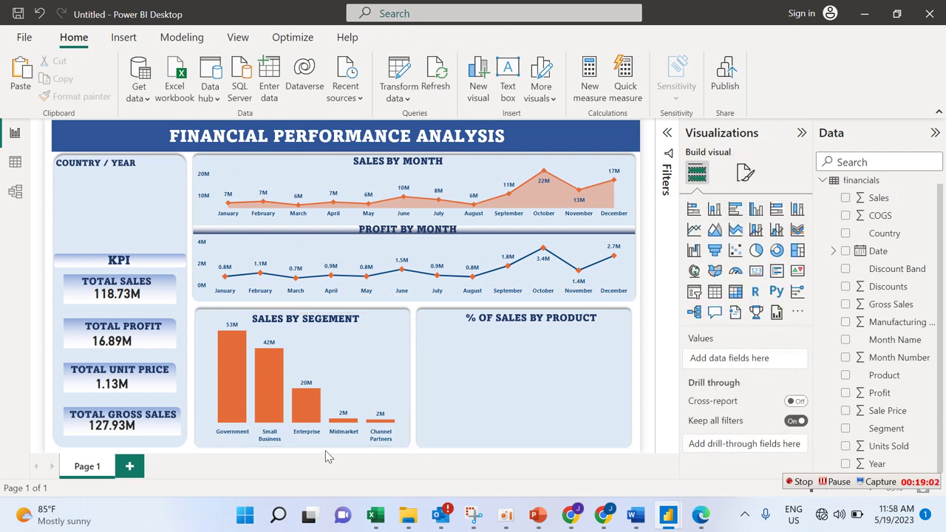
pyautogui.moveTo(452, 512)
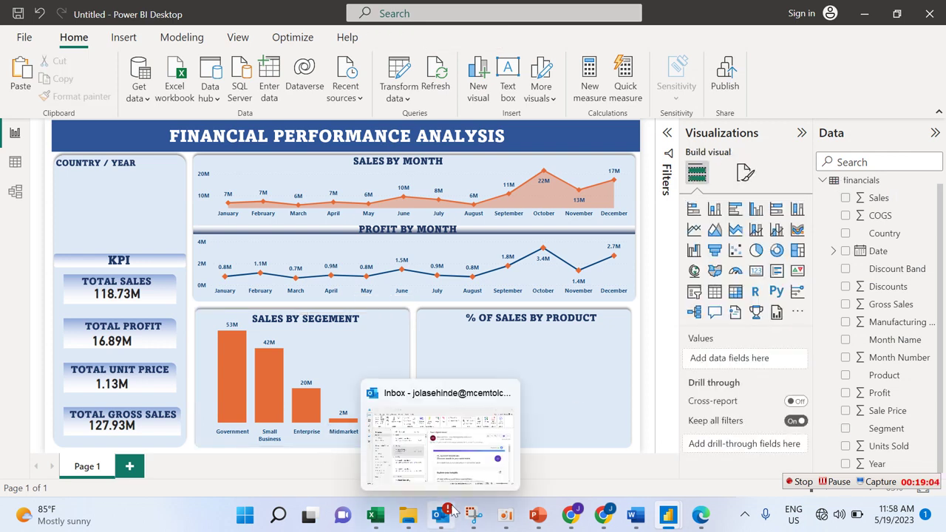
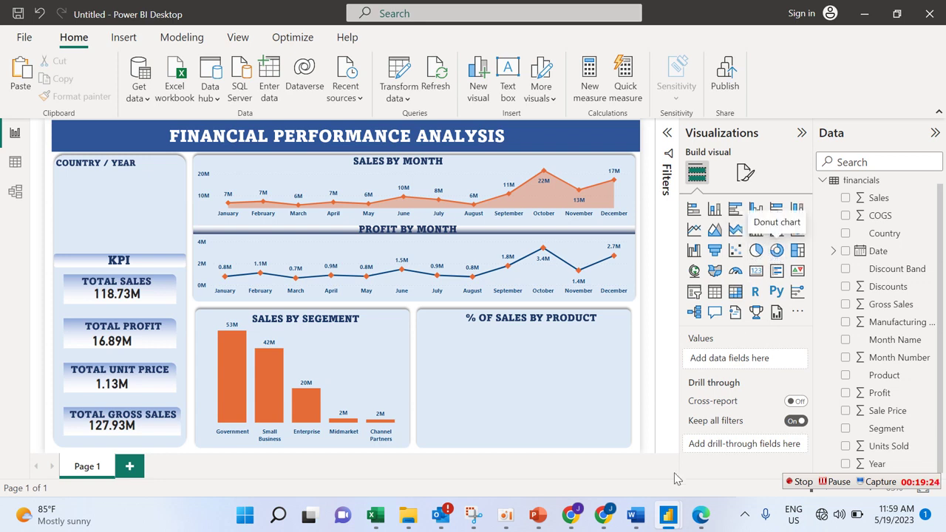
# Step: Add a donut chart of Sales by Product and fit it inside the % OF SALES BY PRODUCT panel
pyautogui.moveTo(669, 516)
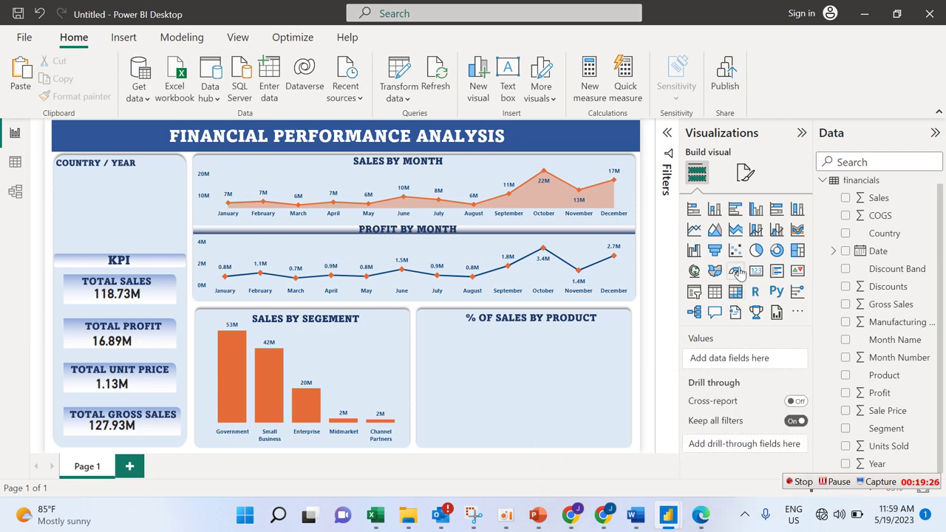
pyautogui.click(776, 251)
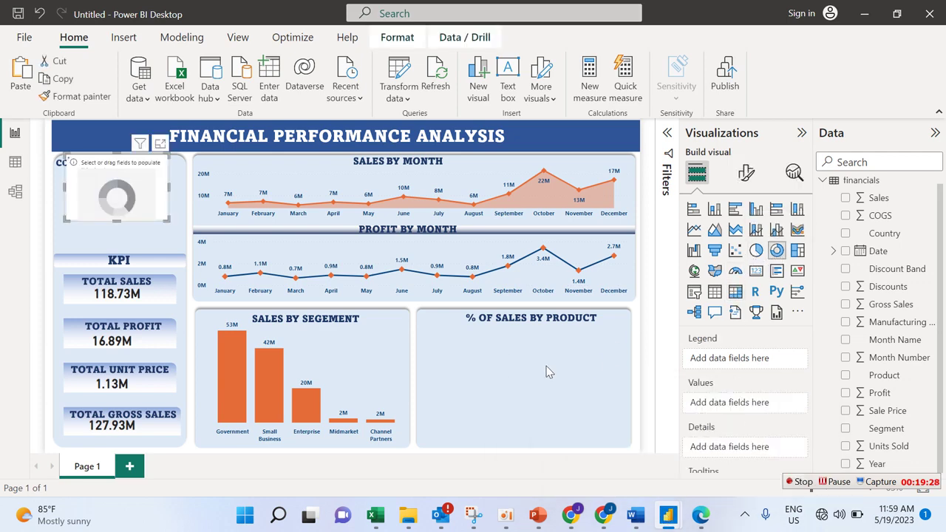
pyautogui.moveTo(153, 146); pyautogui.dragTo(578, 341)
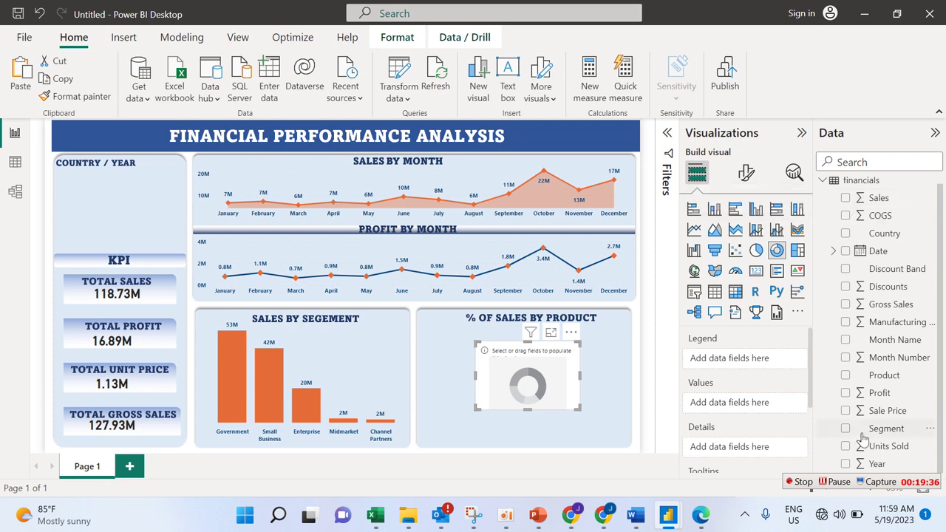
pyautogui.click(845, 375)
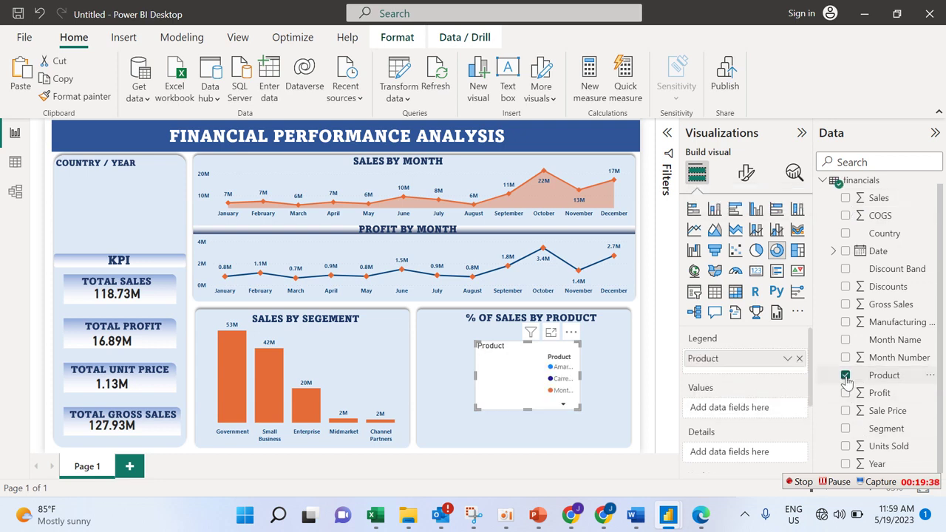
pyautogui.click(845, 198)
pyautogui.moveTo(580, 408); pyautogui.dragTo(623, 436)
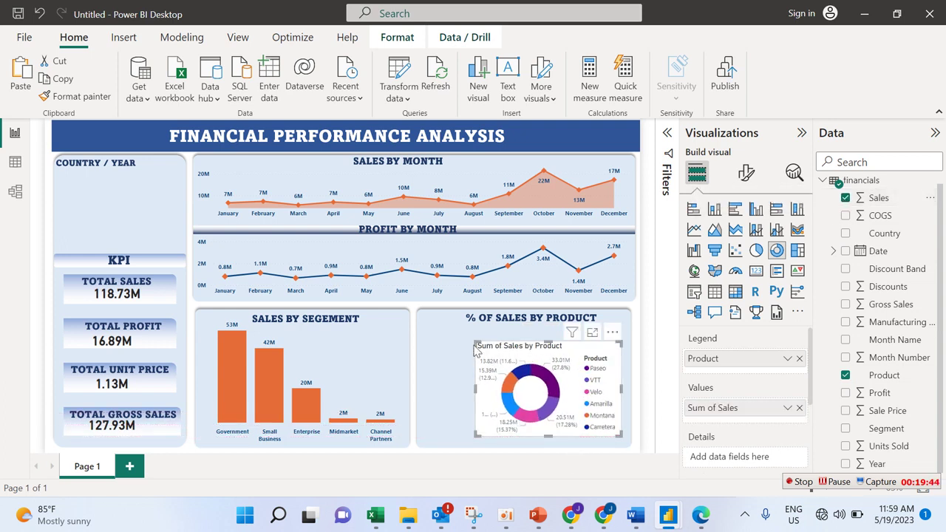
pyautogui.moveTo(474, 337); pyautogui.dragTo(420, 329)
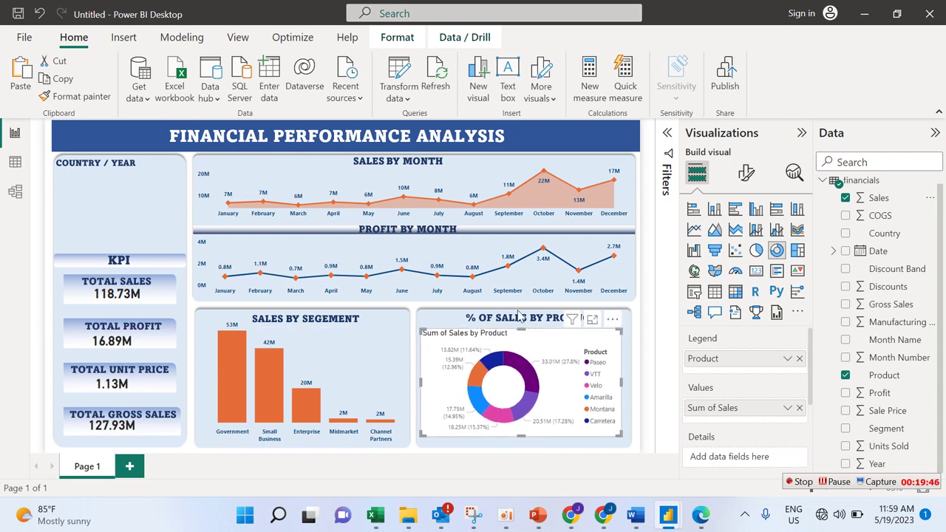
# Step: Turn off the legend title of the donut chart, keeping its detail labels on
pyautogui.click(746, 173)
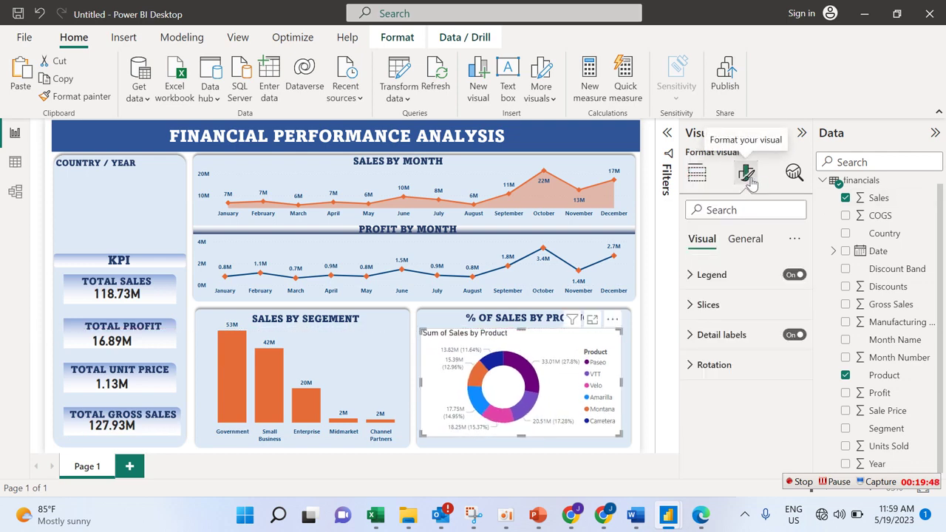
pyautogui.click(796, 337)
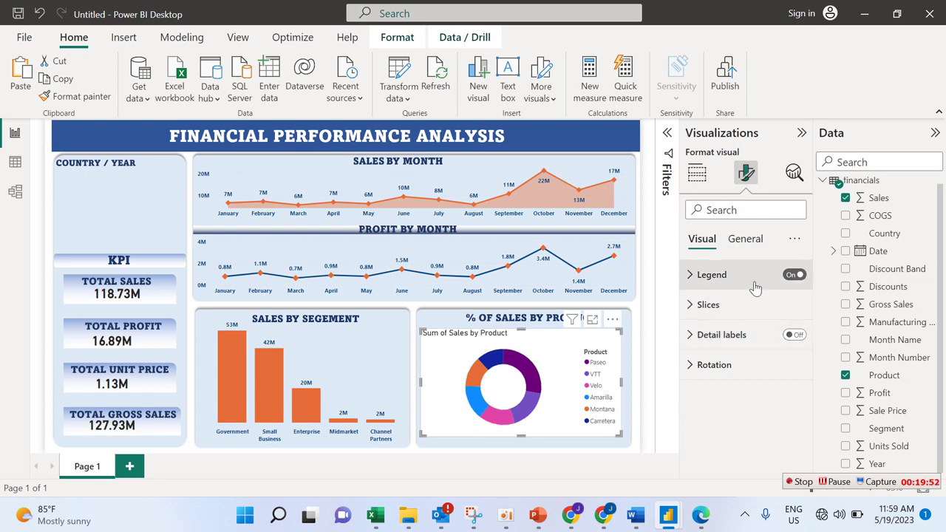
pyautogui.click(795, 336)
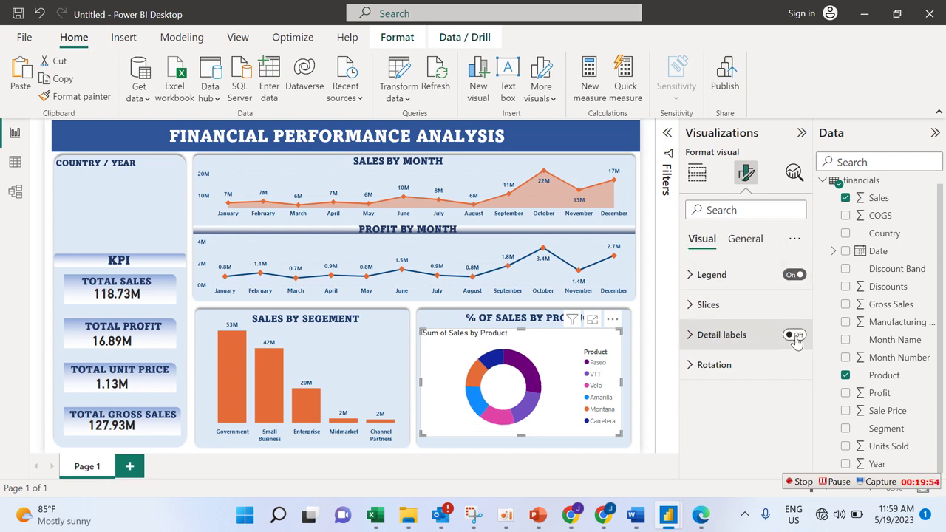
pyautogui.click(753, 278)
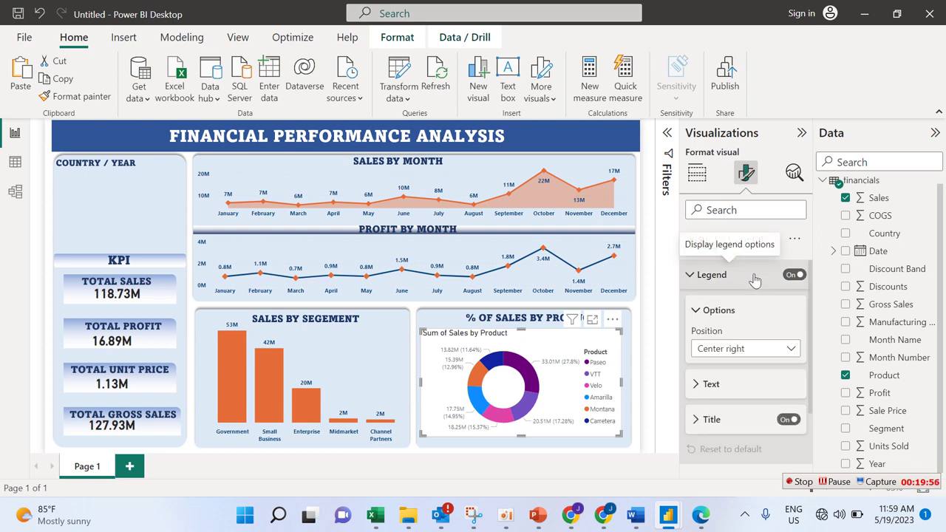
pyautogui.click(788, 420)
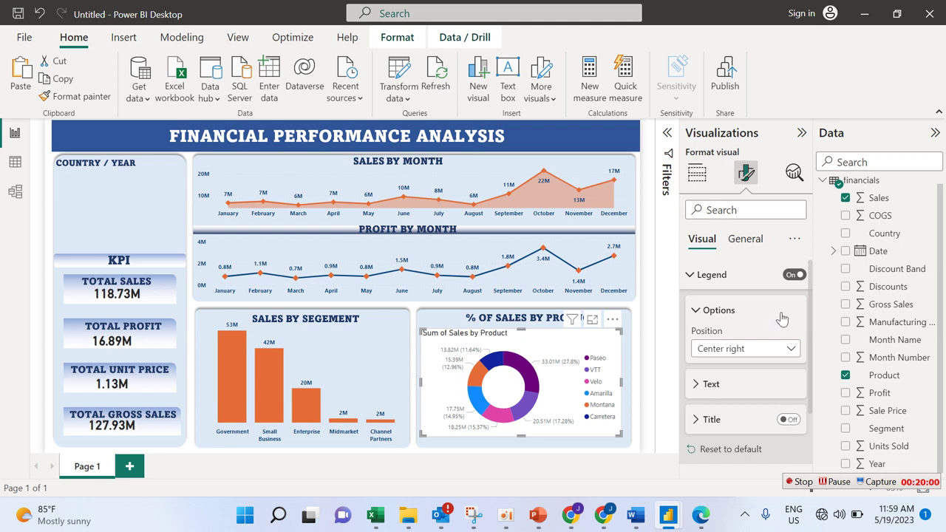
pyautogui.click(691, 274)
# Step: Turn off the title and the background of the donut chart
pyautogui.click(756, 238)
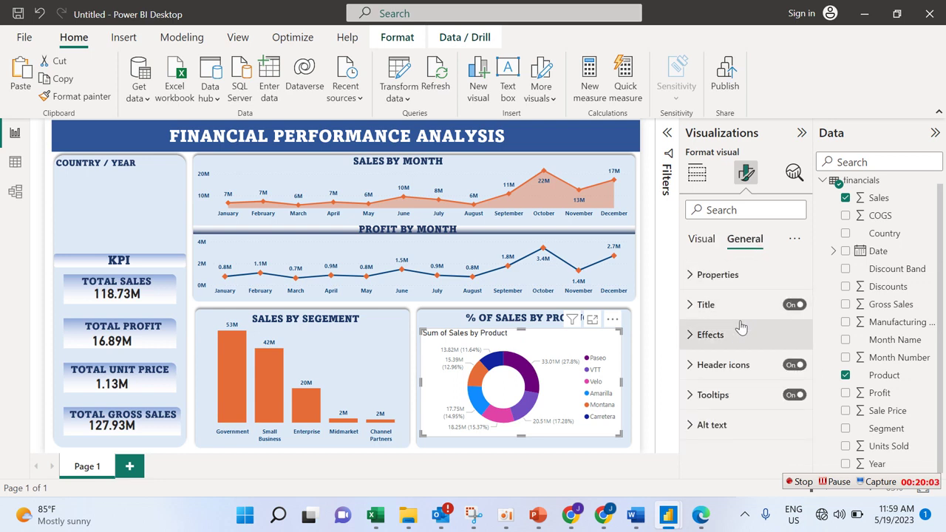
pyautogui.click(791, 304)
pyautogui.click(725, 336)
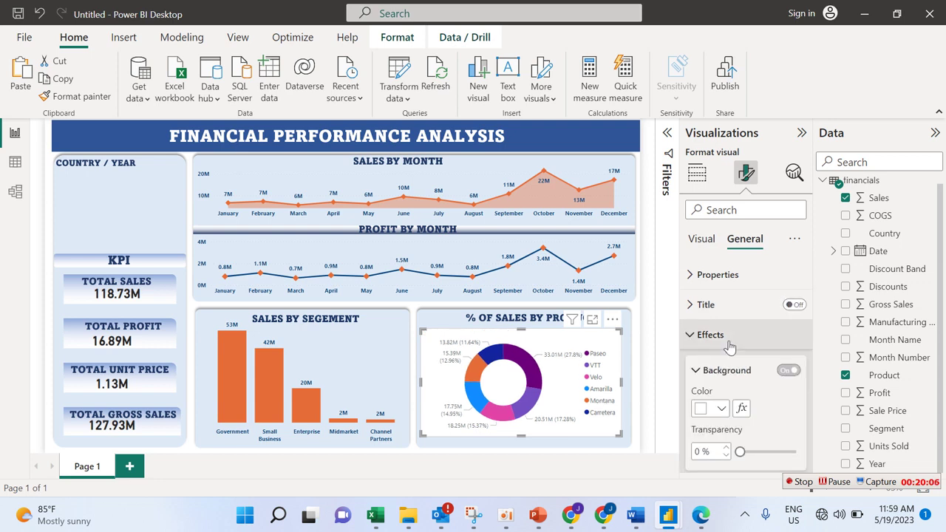
pyautogui.click(786, 370)
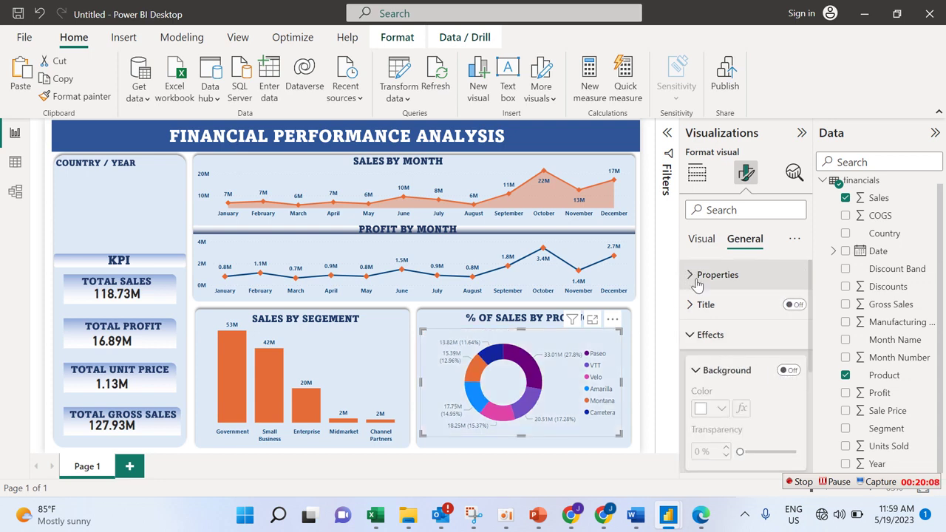
# Step: Set the donut chart's detail label contents to Percent of total
pyautogui.click(701, 238)
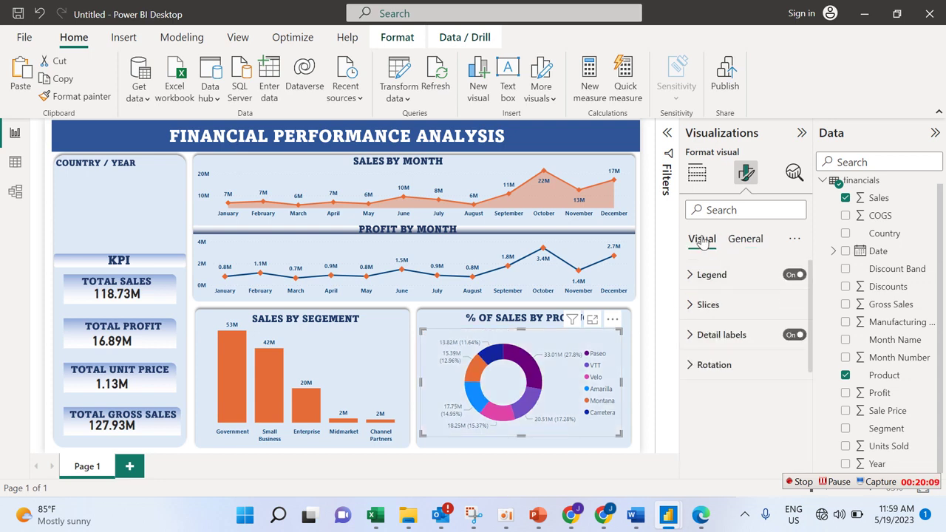
pyautogui.click(745, 338)
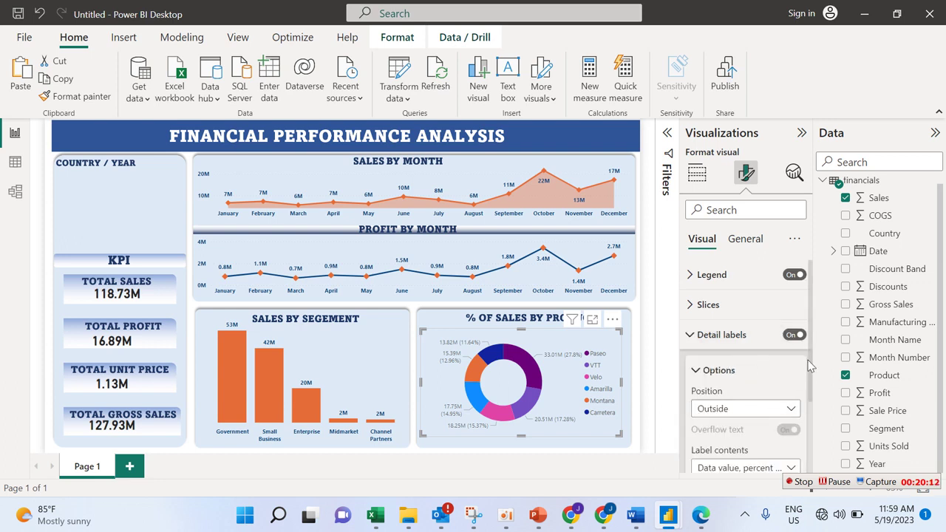
pyautogui.scroll(-3, 811, 367)
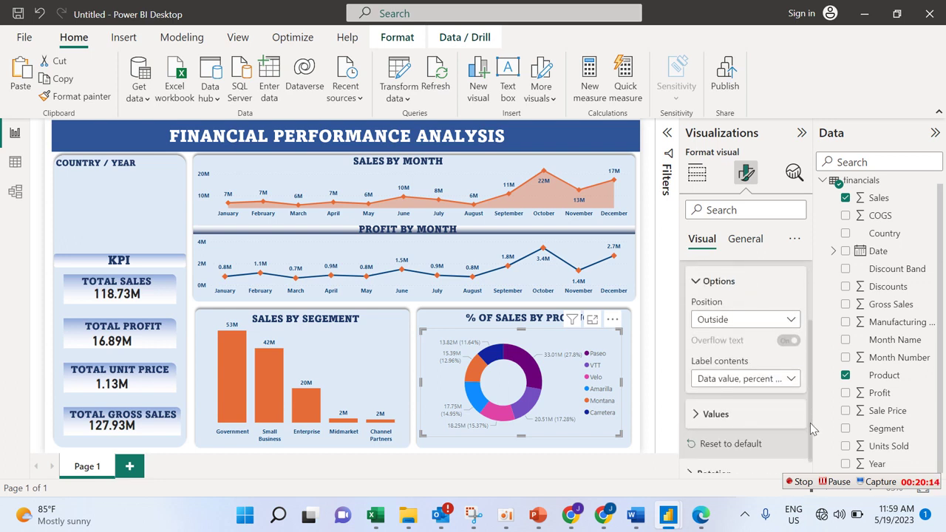
pyautogui.click(791, 379)
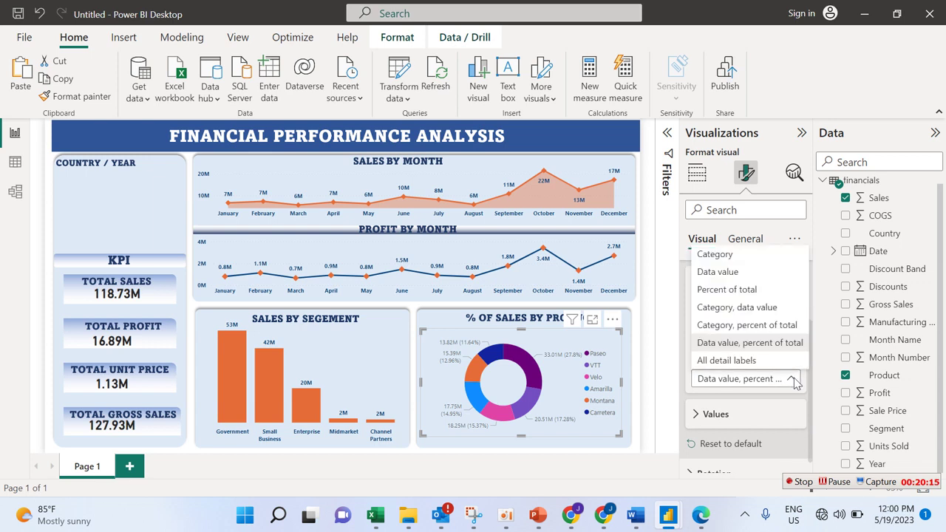
pyautogui.click(730, 291)
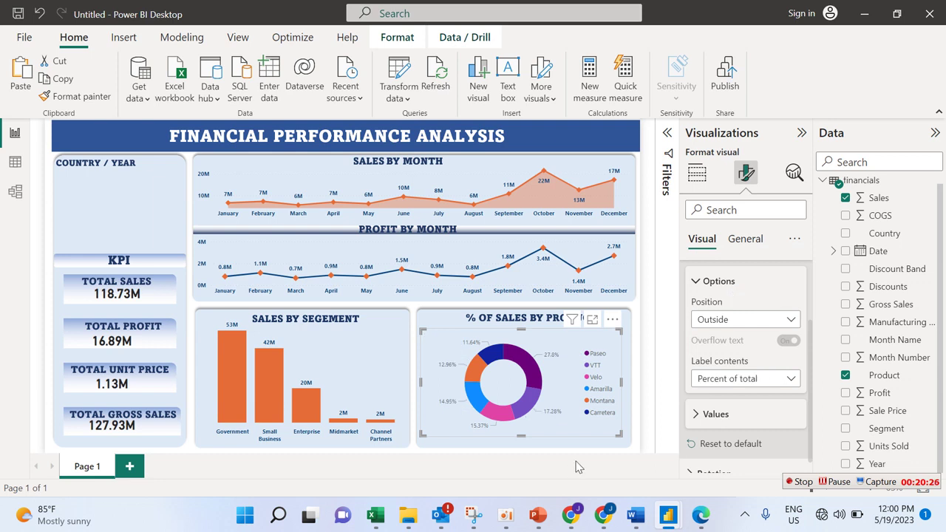
pyautogui.click(693, 288)
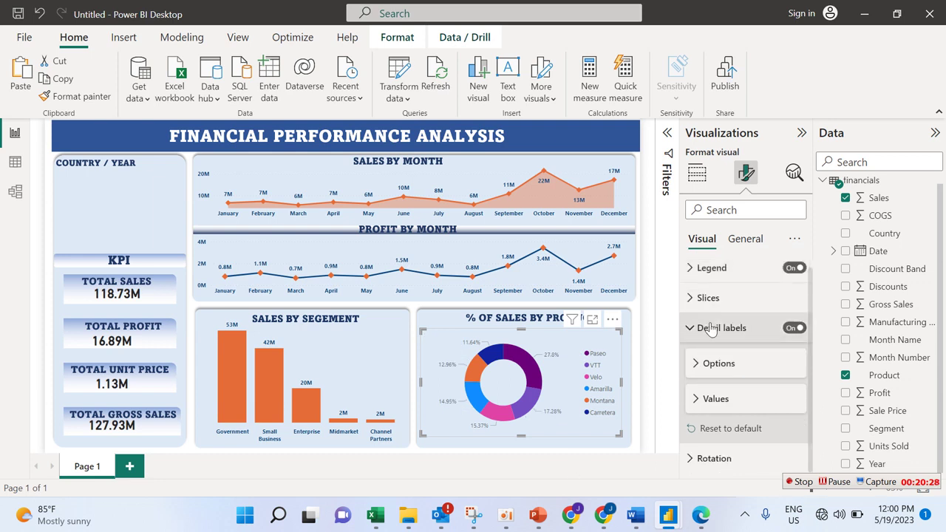
# Step: Make the donut chart's detail label values bold and dark blue
pyautogui.click(721, 400)
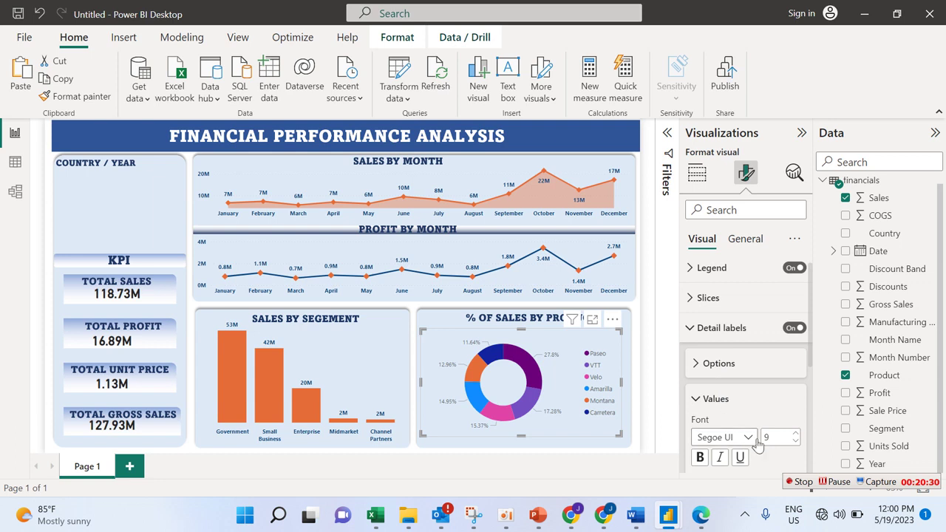
pyautogui.moveTo(814, 359); pyautogui.dragTo(811, 392)
pyautogui.scroll(-1, 811, 391)
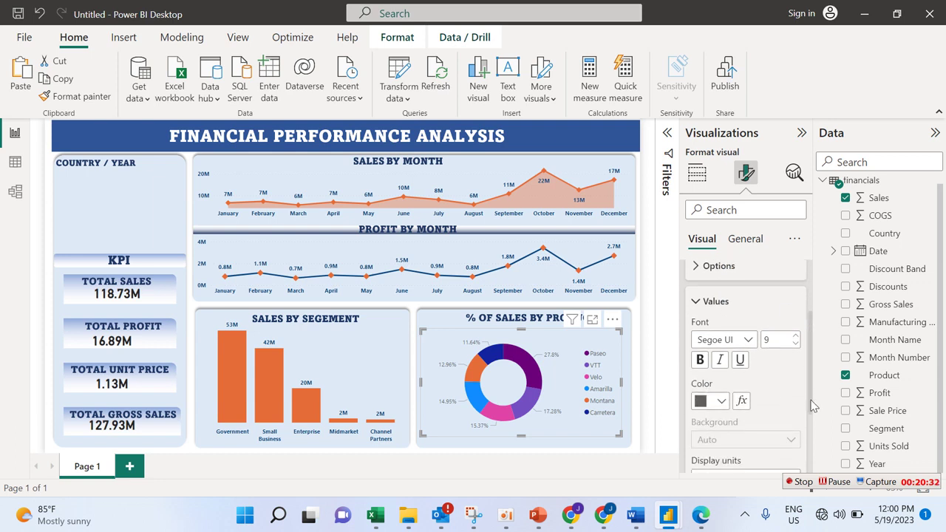
pyautogui.click(699, 360)
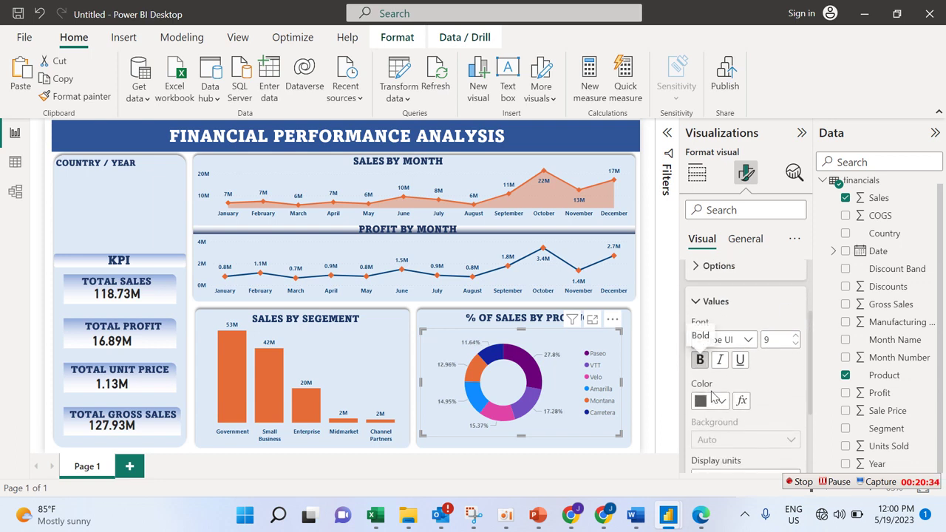
pyautogui.click(721, 400)
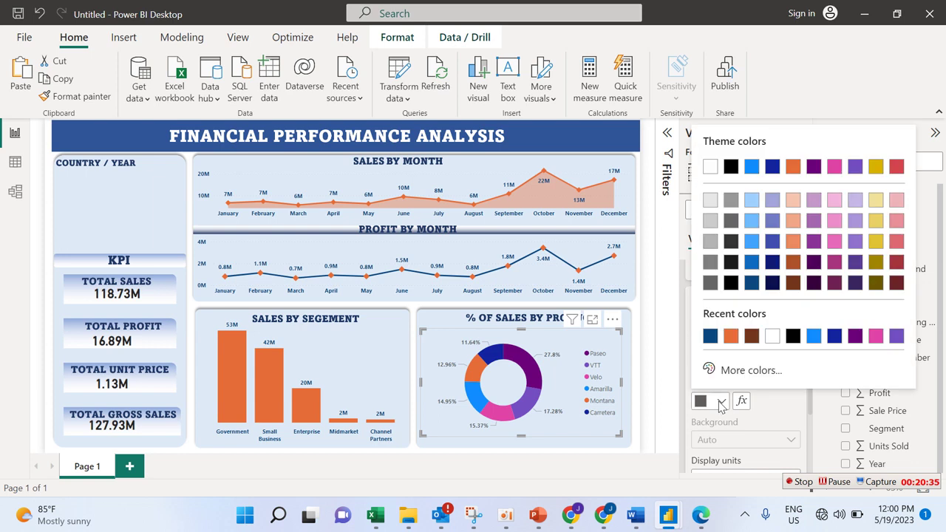
pyautogui.click(710, 337)
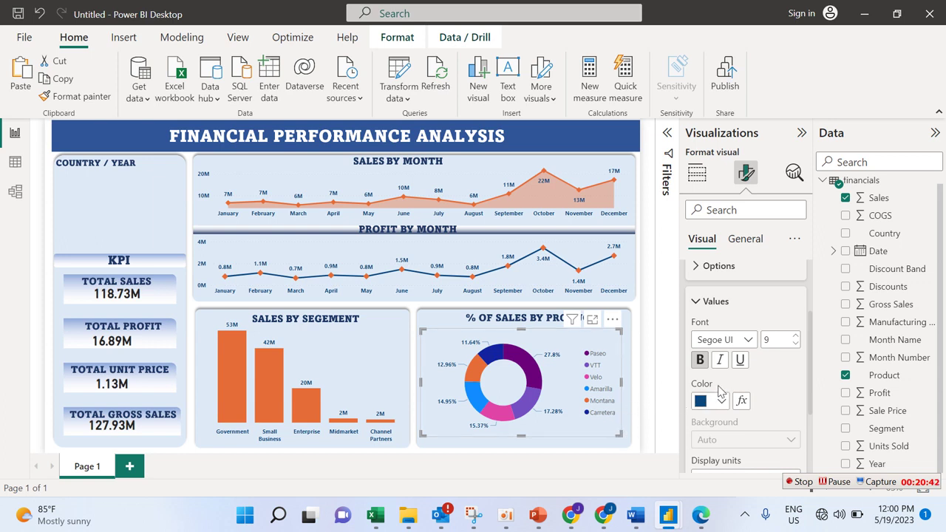
pyautogui.click(700, 310)
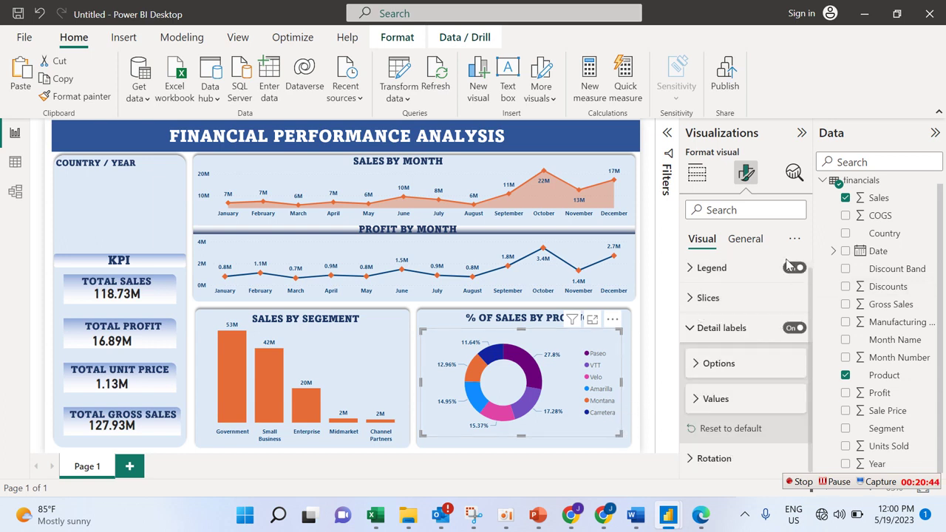
# Step: Make the donut chart's legend text dark blue and bold
pyautogui.click(747, 272)
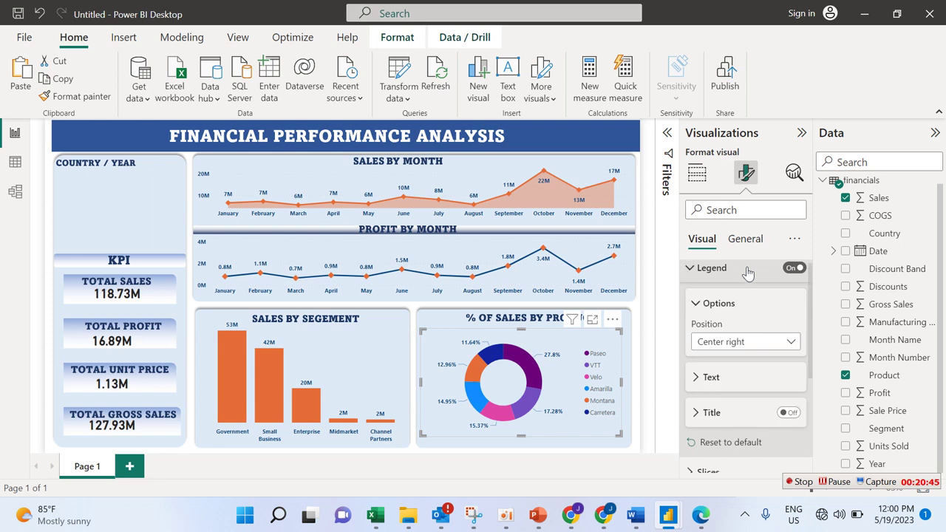
pyautogui.click(757, 383)
pyautogui.scroll(-4, 808, 319)
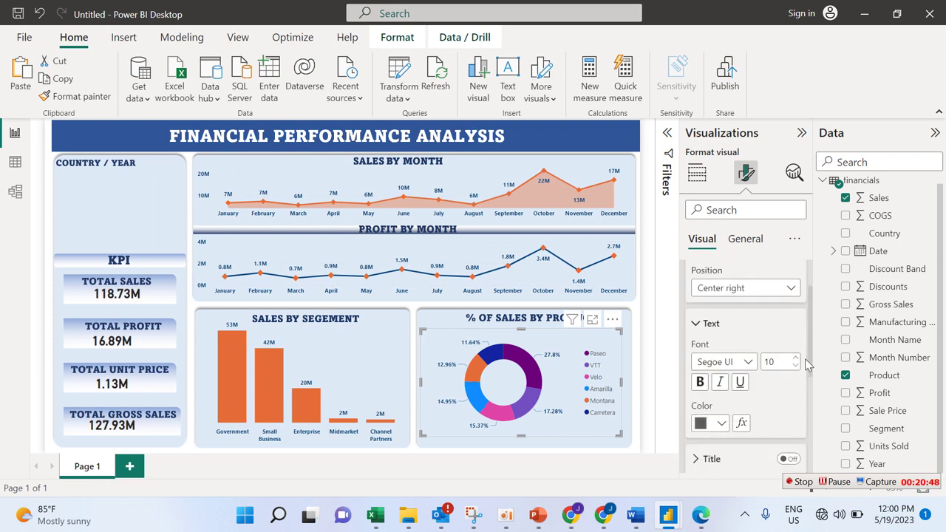
pyautogui.click(725, 334)
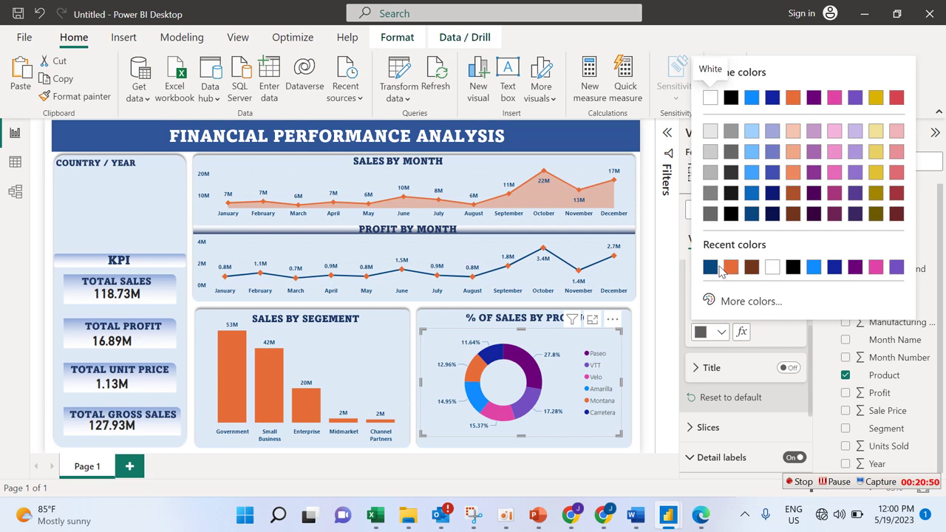
pyautogui.click(711, 273)
pyautogui.click(699, 290)
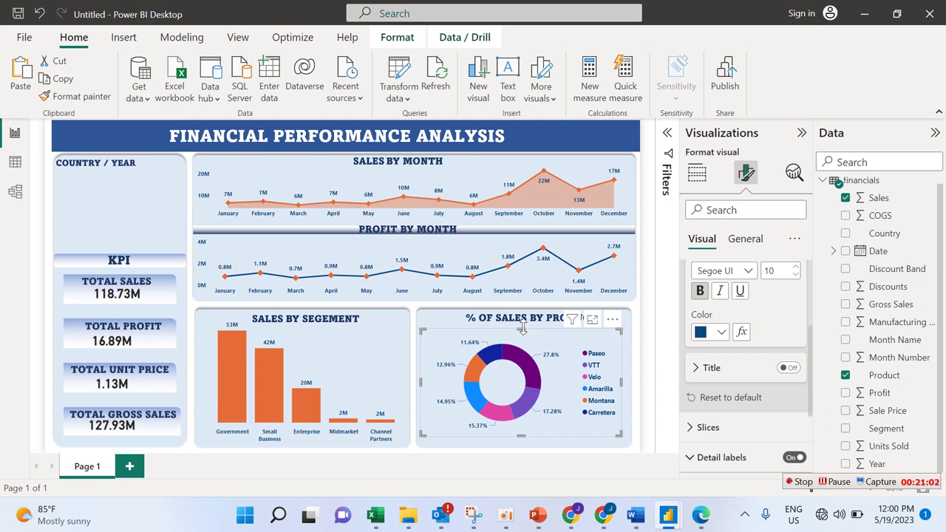
# Step: Enlarge the donut chart slightly upward and downward to fill its panel, and deselect it
pyautogui.moveTo(522, 328); pyautogui.dragTo(521, 322)
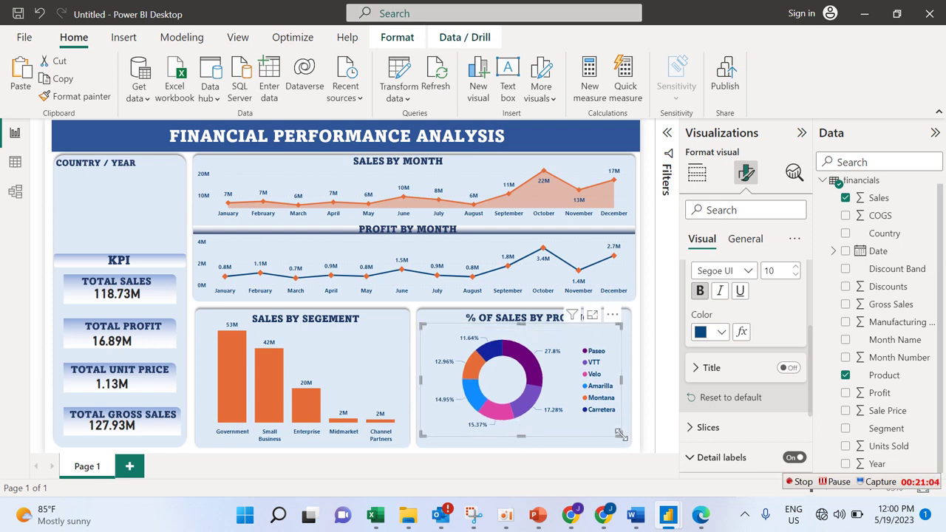
pyautogui.moveTo(619, 435); pyautogui.dragTo(620, 444)
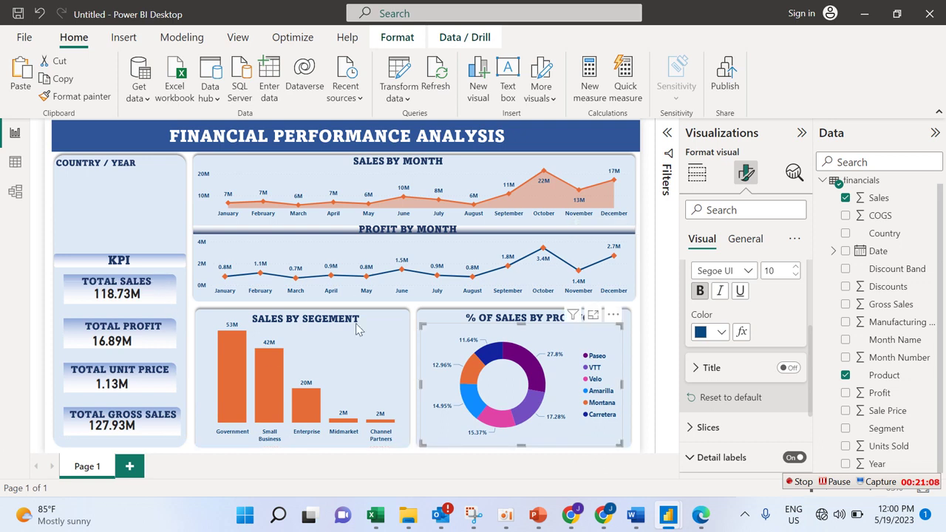
pyautogui.click(131, 197)
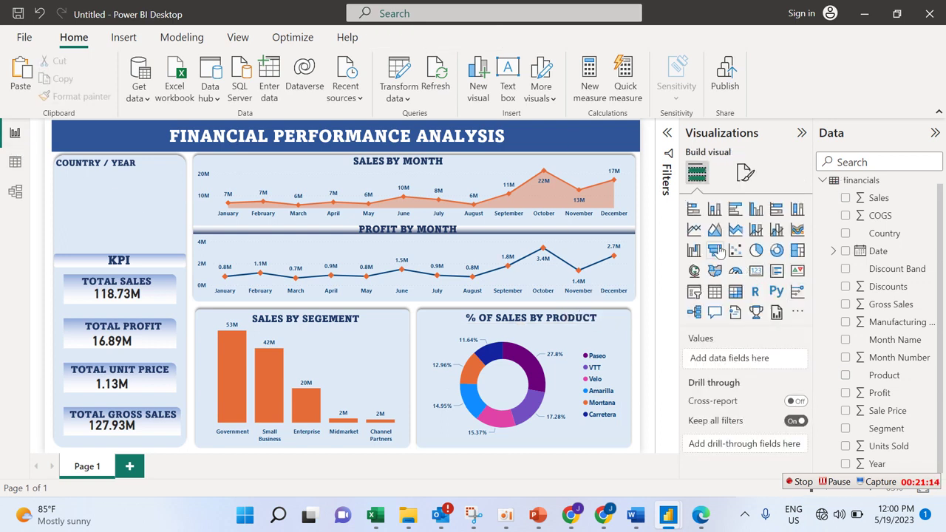
# Step: Add a slicer for the Country field and resize it to list all countries in the COUNTRY / YEAR panel
pyautogui.click(694, 292)
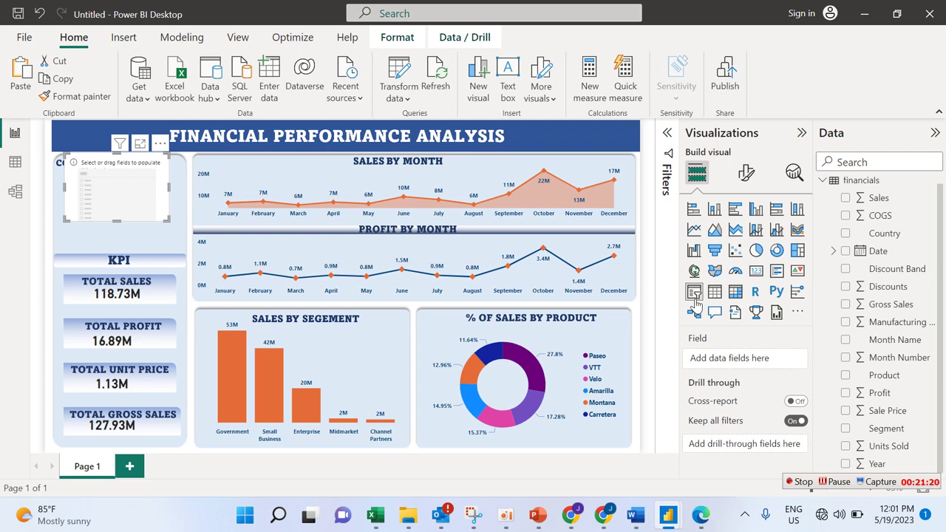
pyautogui.click(845, 233)
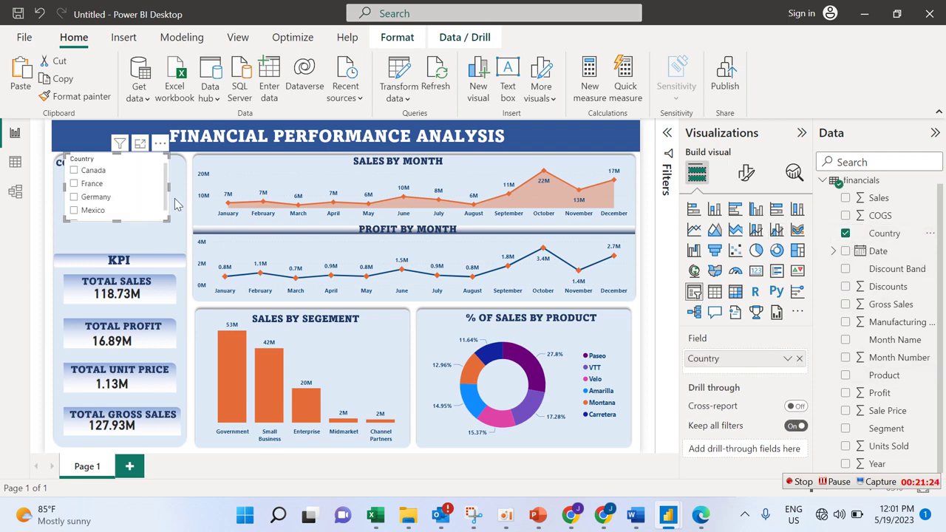
pyautogui.moveTo(167, 219); pyautogui.dragTo(164, 248)
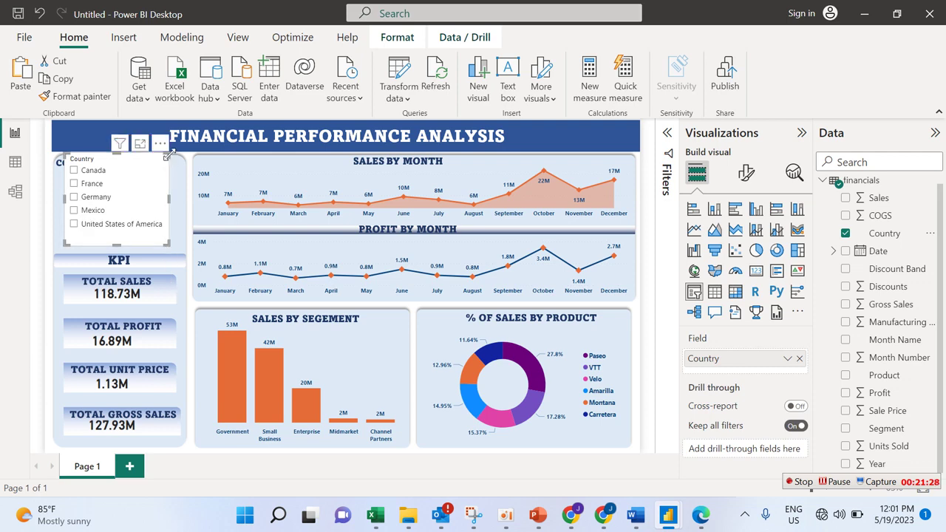
pyautogui.moveTo(168, 159); pyautogui.dragTo(167, 164)
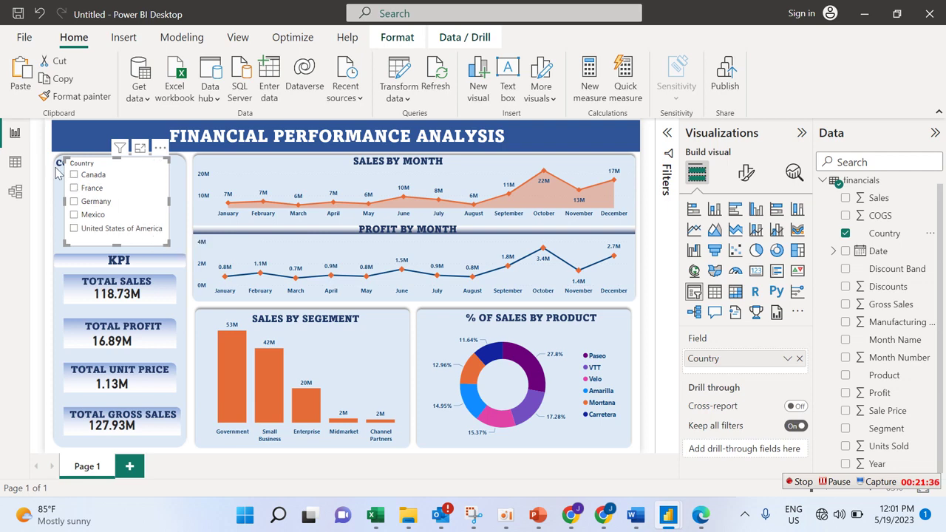
# Step: Open the financials query for transformation in the Power Query Editor
pyautogui.click(17, 162)
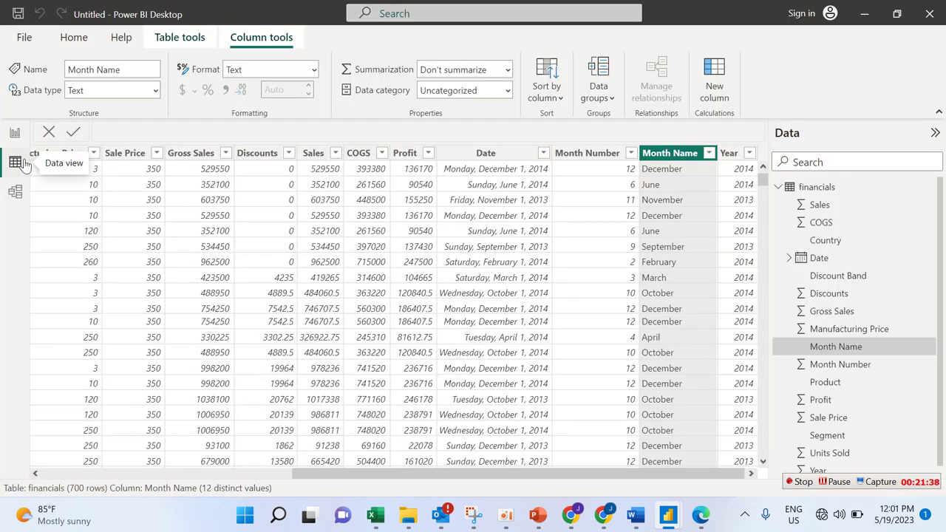
pyautogui.click(70, 40)
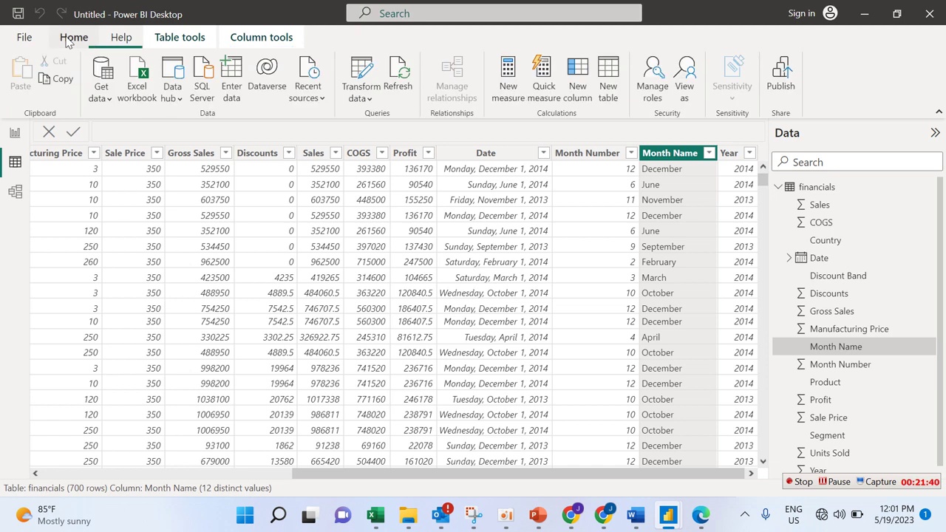
pyautogui.click(358, 101)
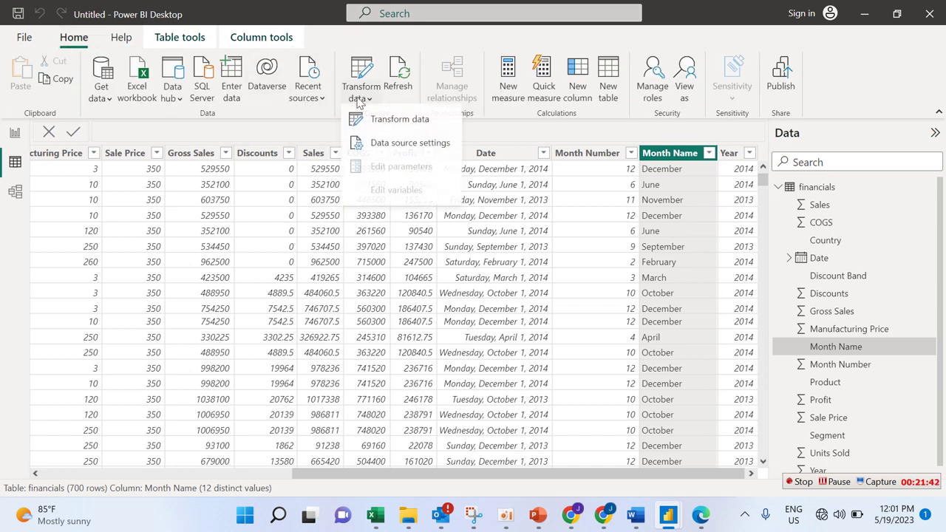
pyautogui.click(377, 119)
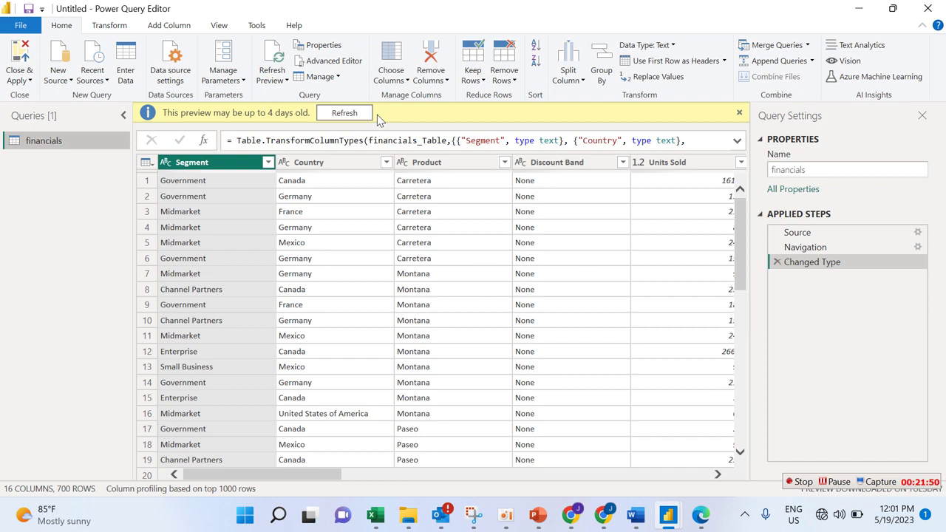
# Step: Try to replace "United States of America " with "USA" in the Country column
pyautogui.click(330, 162)
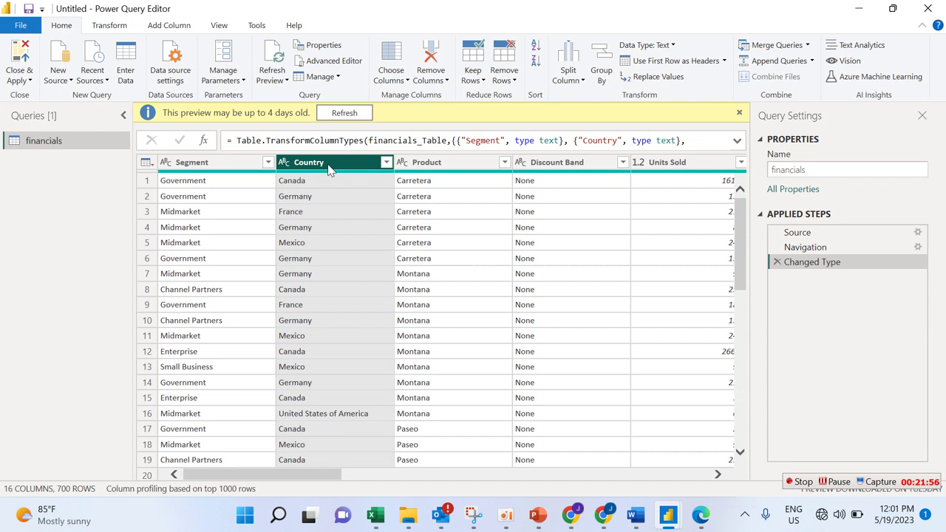
pyautogui.rightClick(330, 169)
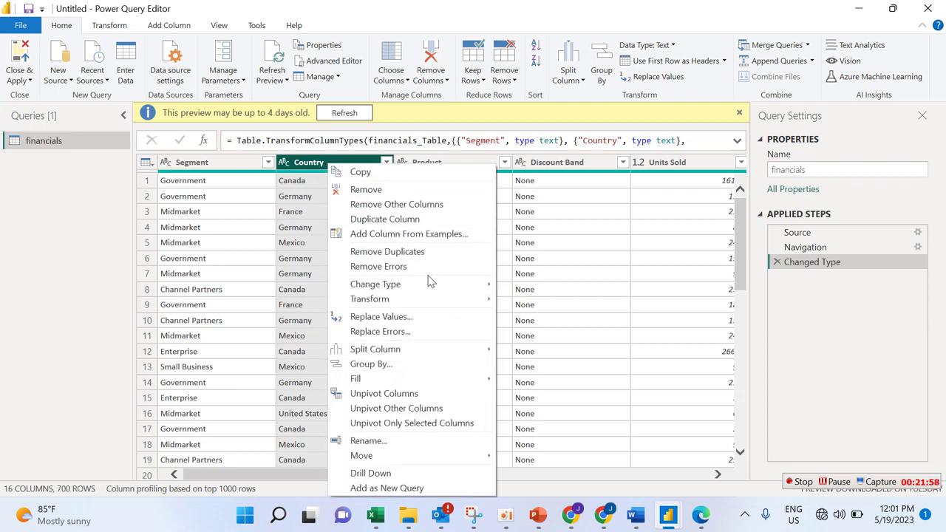
pyautogui.click(422, 318)
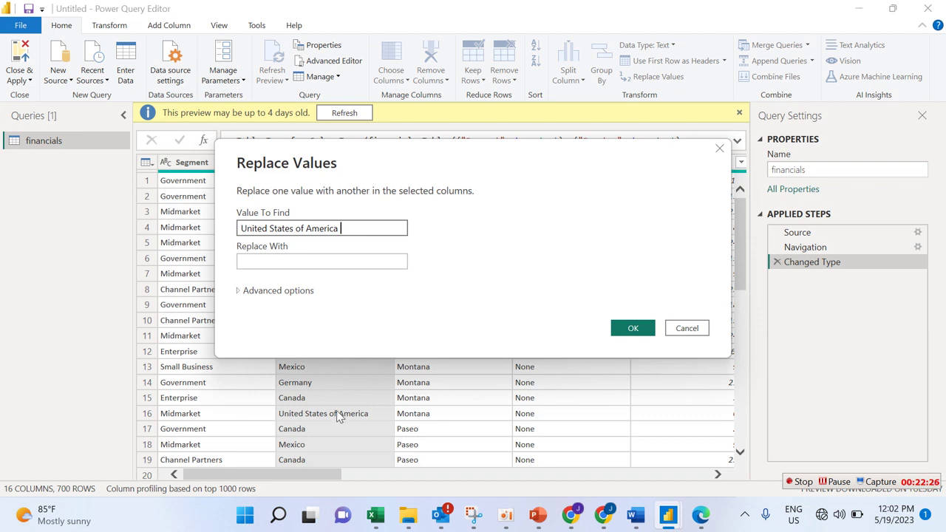
pyautogui.click(341, 262)
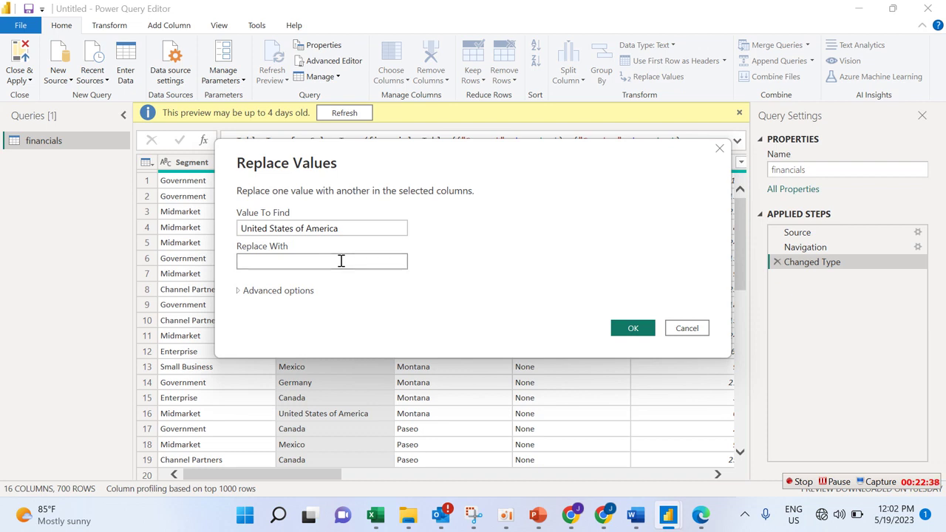
pyautogui.write('SA')
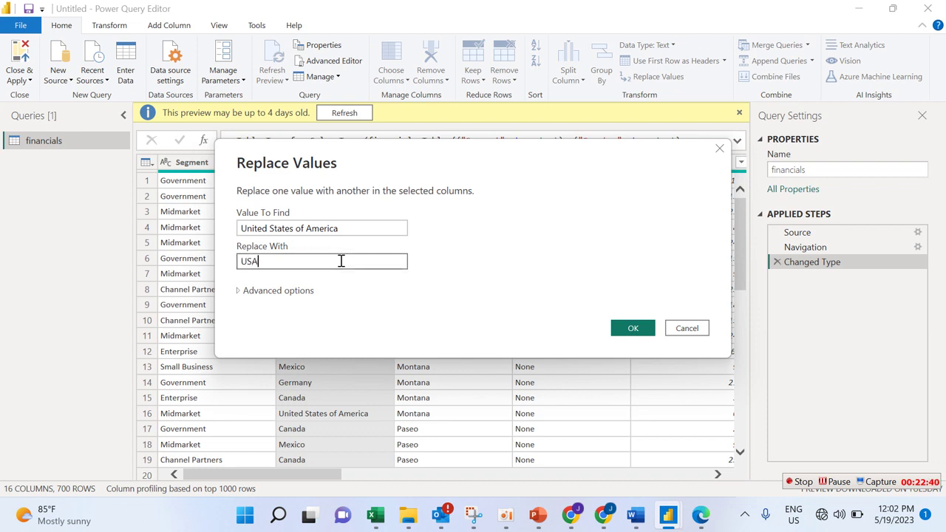
pyautogui.click(626, 329)
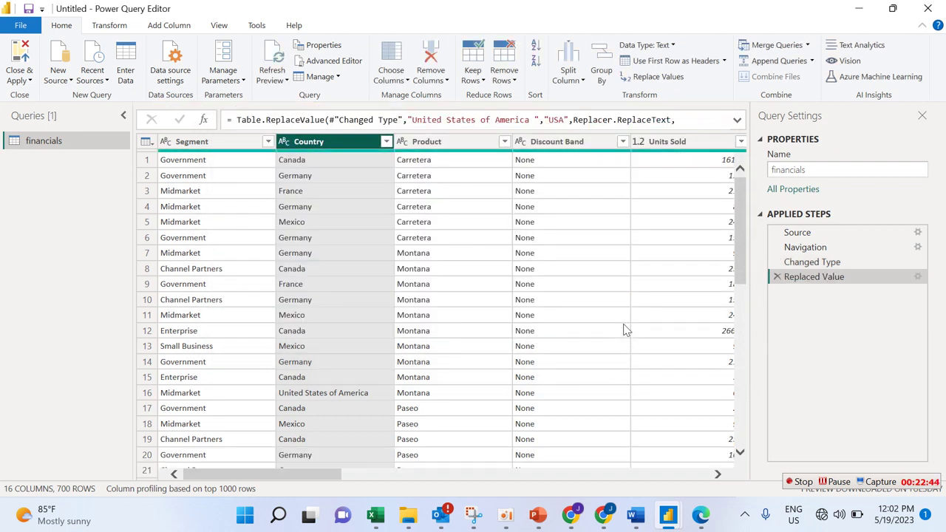
pyautogui.click(380, 342)
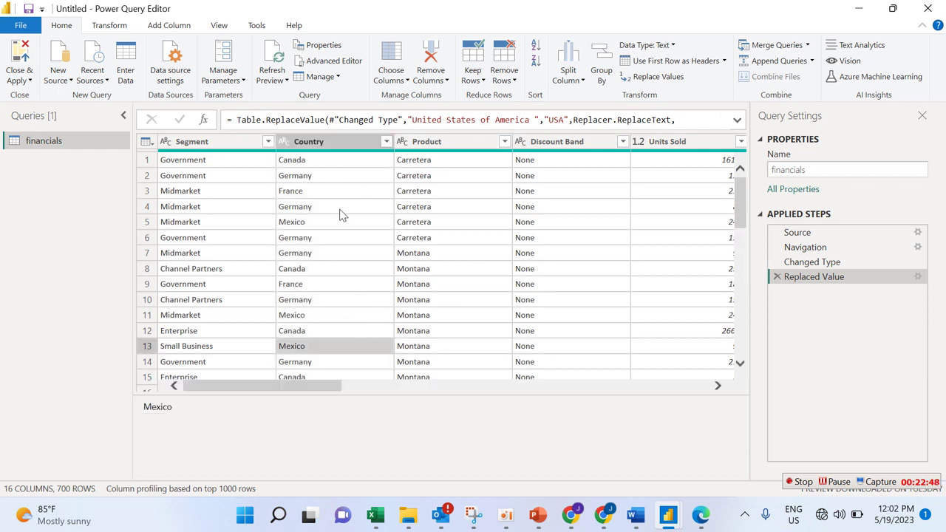
# Step: Apply the query changes to the model and return to the report page to check the Country slicer
pyautogui.click(23, 82)
pyautogui.click(34, 96)
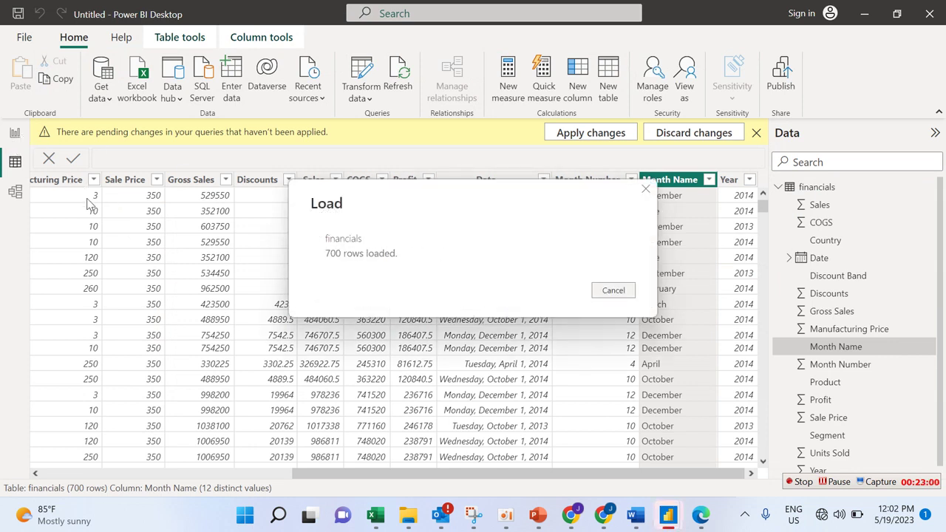
pyautogui.click(16, 133)
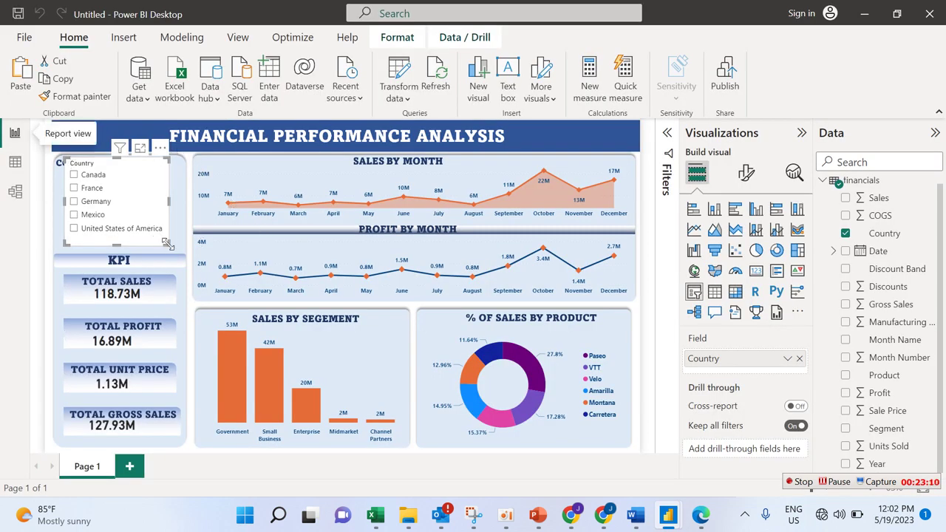
pyautogui.moveTo(169, 244)
pyautogui.mouseDown()
pyautogui.moveTo(158, 266)
pyautogui.moveTo(165, 232)
pyautogui.moveTo(169, 244)
pyautogui.mouseUp()
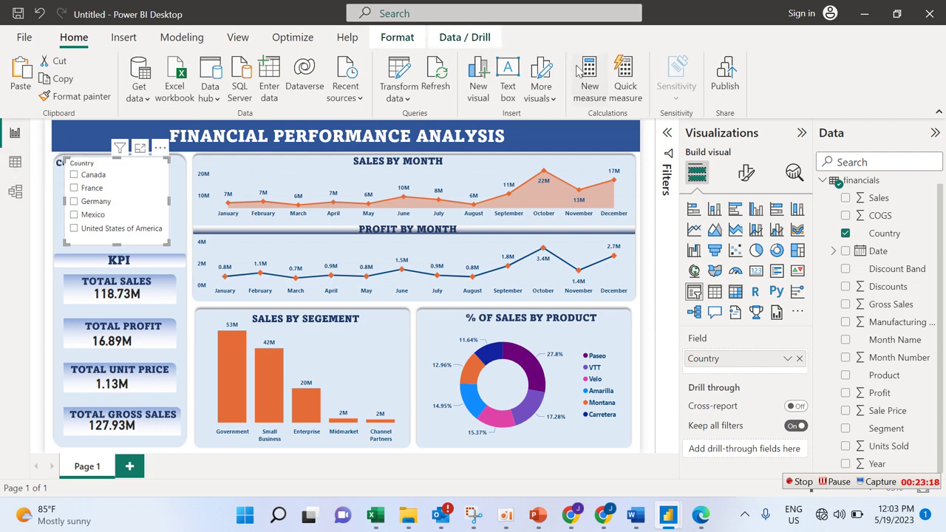
# Step: Check the Country column in the data table and reopen the financials query in the Power Query Editor
pyautogui.click(17, 164)
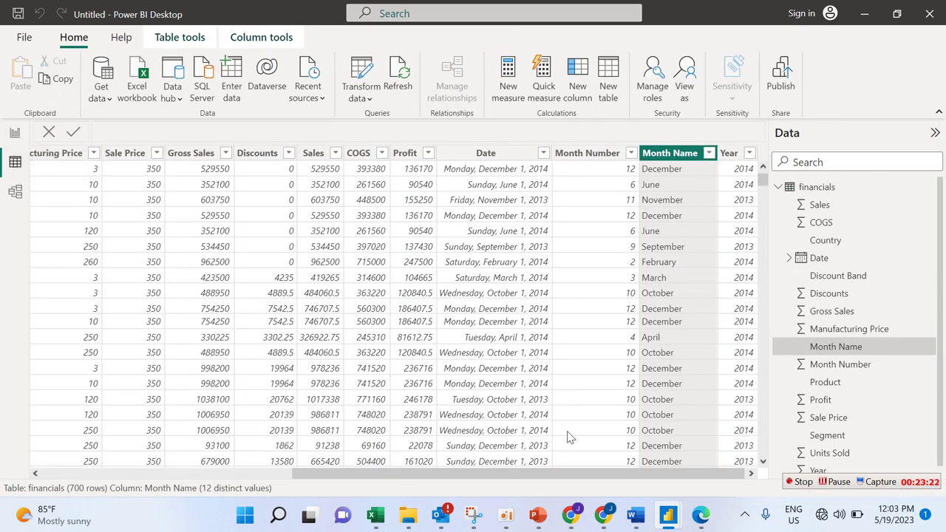
pyautogui.moveTo(547, 477); pyautogui.dragTo(140, 493)
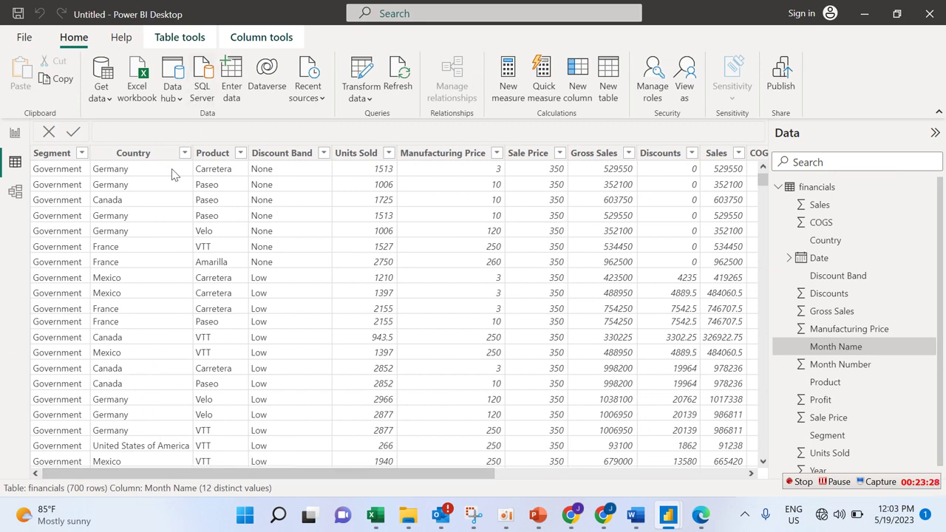
pyautogui.click(358, 96)
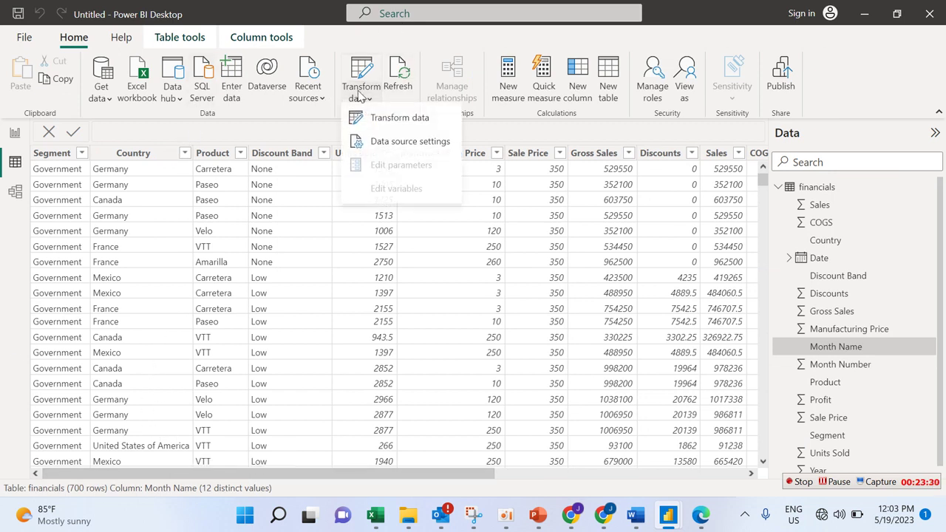
pyautogui.click(377, 119)
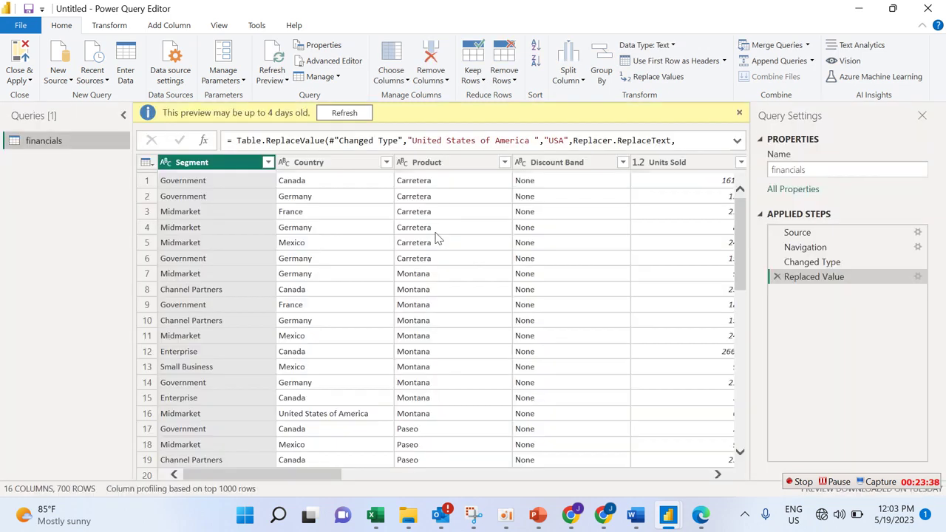
# Step: Start a value replacement on the Country column, then switch to Excel and copy "United States of America" from cell B17
pyautogui.click(341, 163)
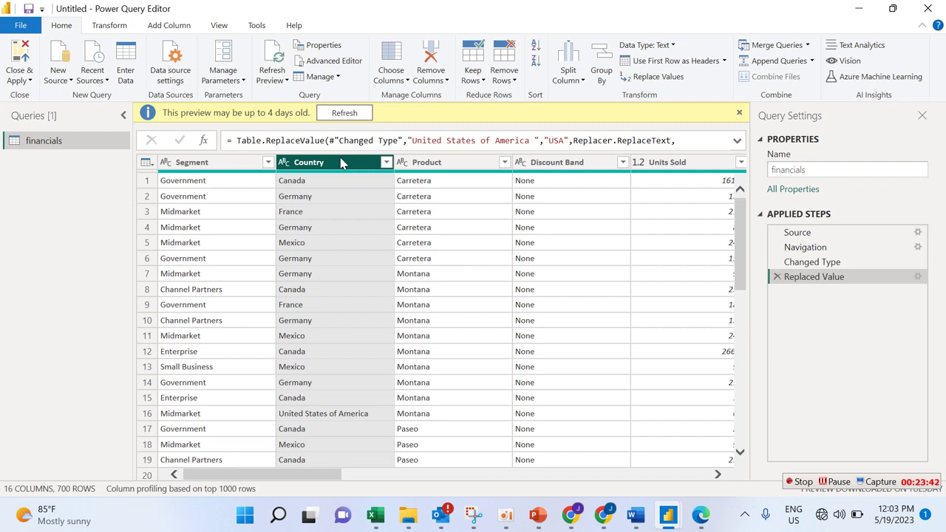
pyautogui.rightClick(342, 163)
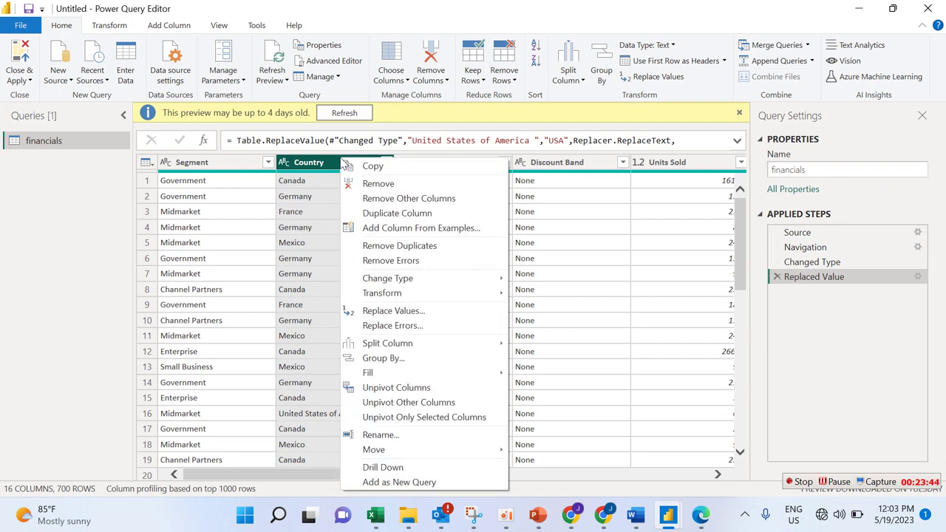
pyautogui.moveTo(423, 449)
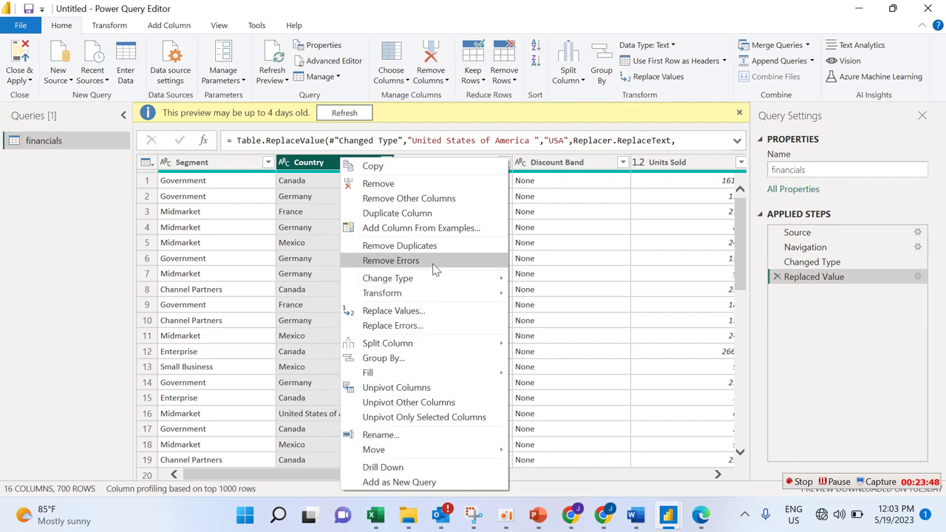
pyautogui.moveTo(436, 287)
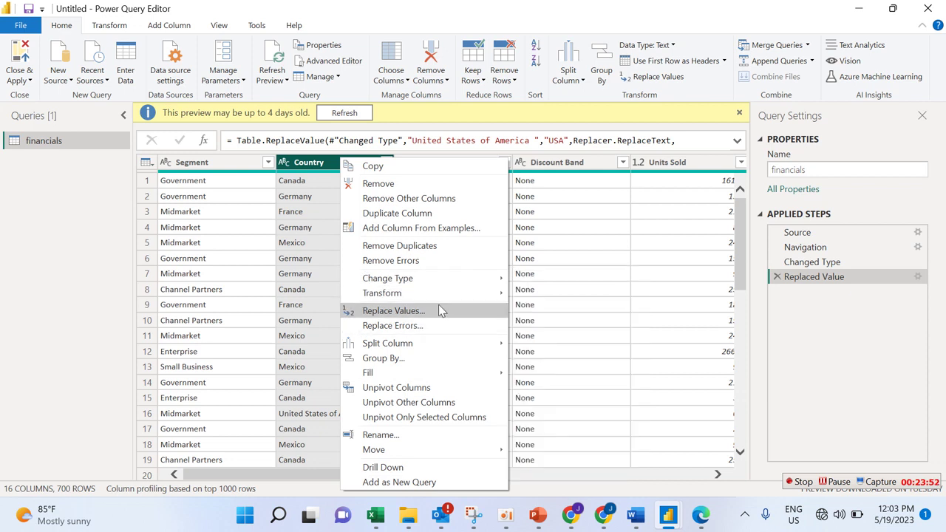
pyautogui.click(438, 311)
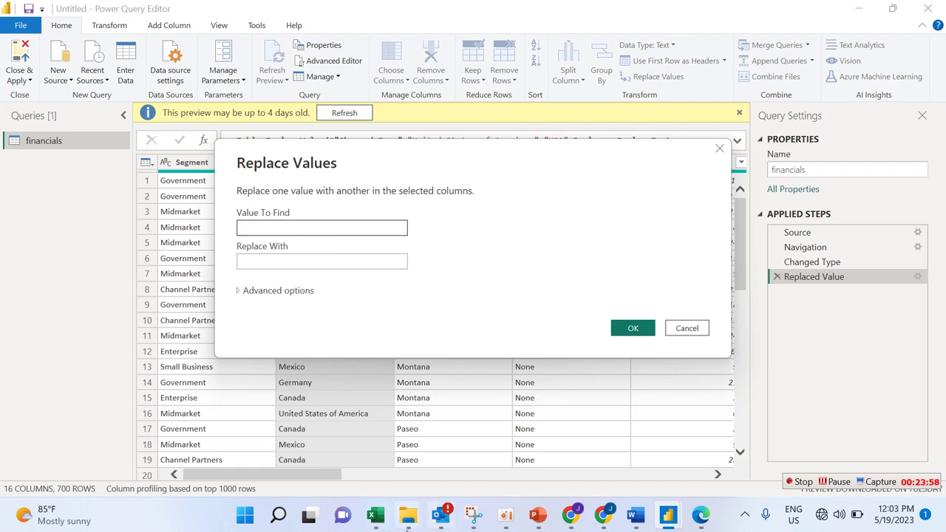
pyautogui.moveTo(388, 526)
pyautogui.click(394, 467)
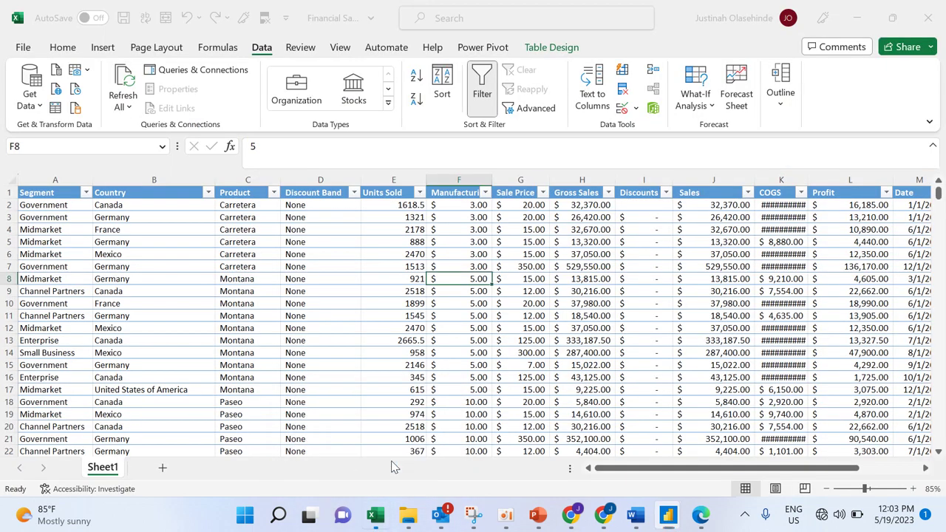
pyautogui.click(180, 385)
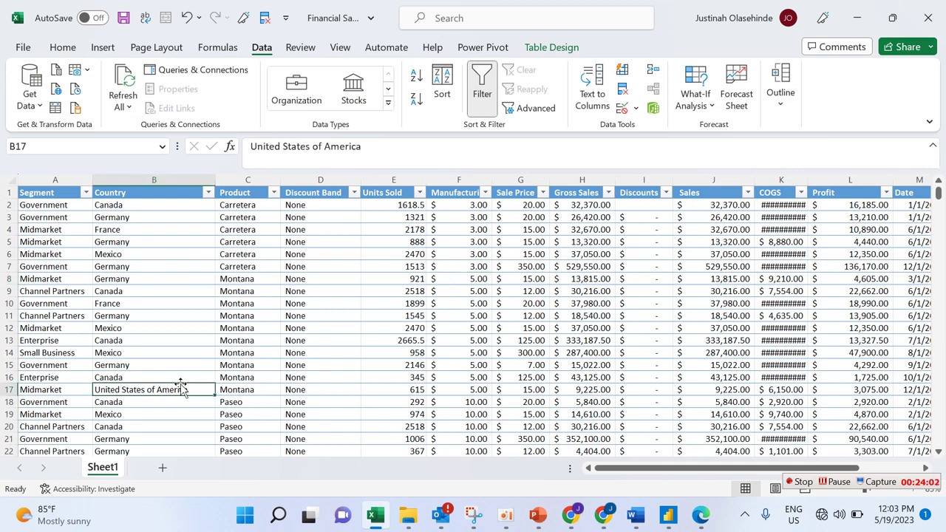
pyautogui.hotkey('ctrl', 'c')
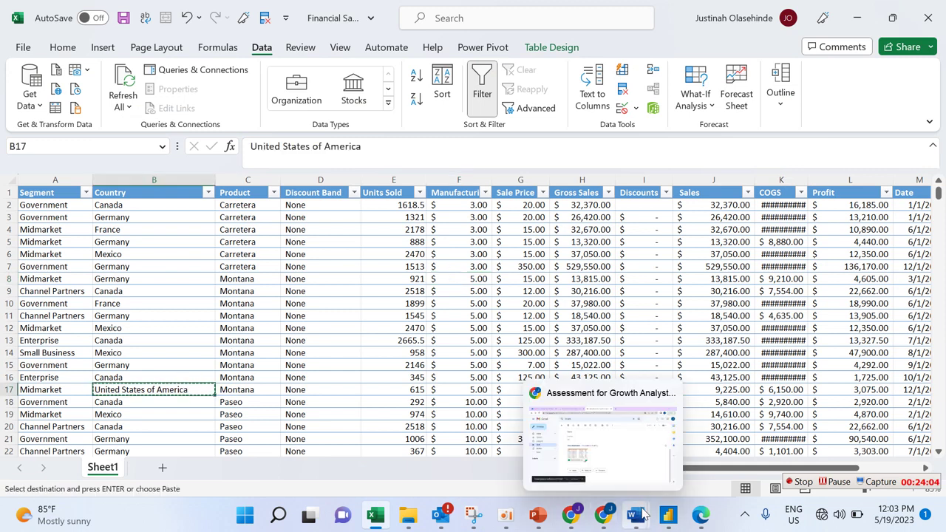
# Step: Return to the Power Query Editor, try replacing the copied "United States of America" with "USA" in Country, and check the column
pyautogui.moveTo(664, 520)
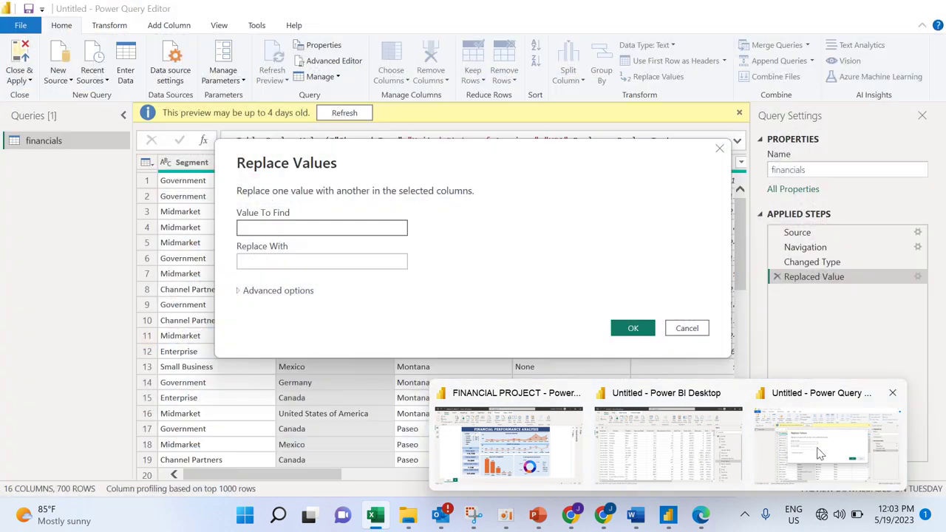
pyautogui.click(820, 452)
pyautogui.hotkey('ctrl', 'v')
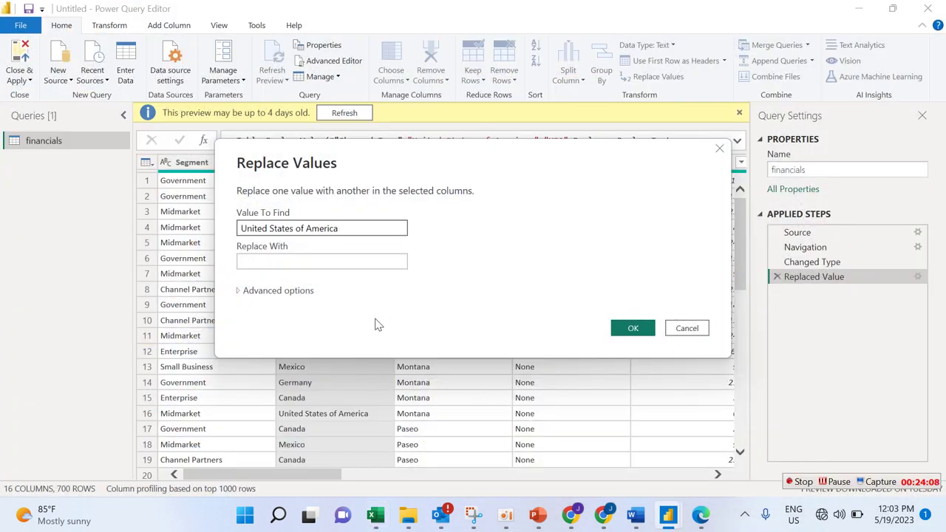
pyautogui.click(380, 262)
pyautogui.write('USA')
pyautogui.click(641, 331)
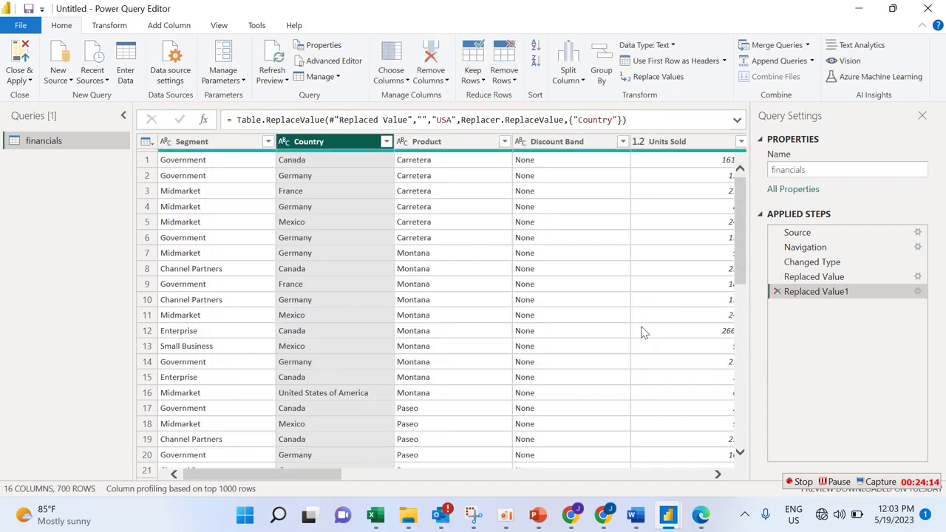
pyautogui.click(356, 283)
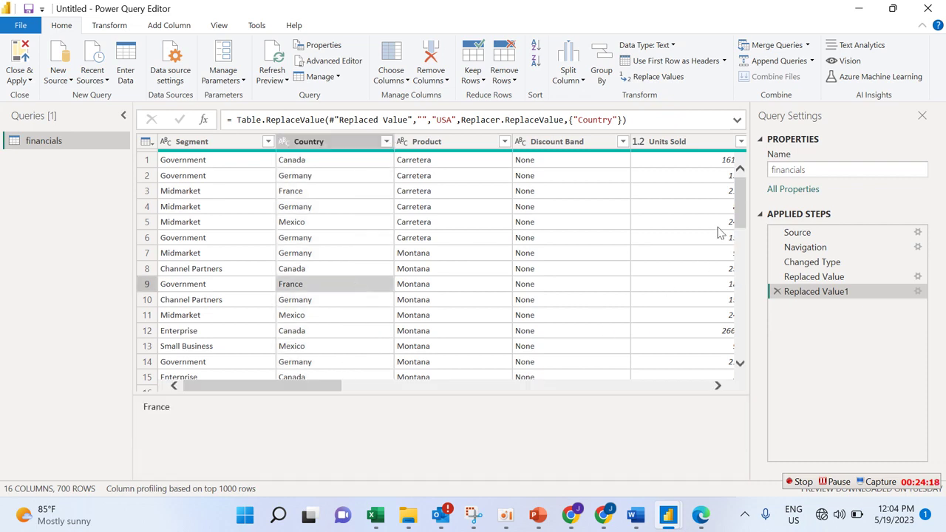
pyautogui.moveTo(744, 217); pyautogui.dragTo(752, 161)
pyautogui.moveTo(749, 207); pyautogui.dragTo(751, 185)
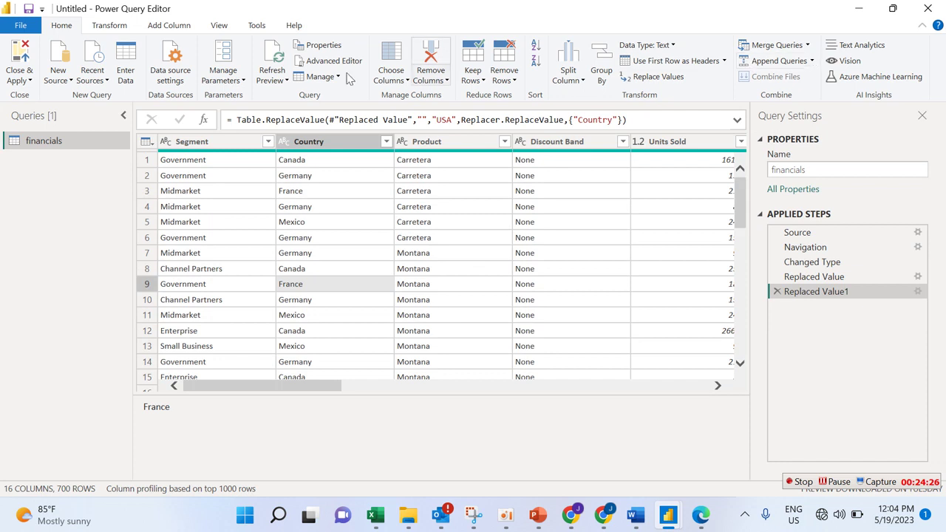
pyautogui.click(327, 147)
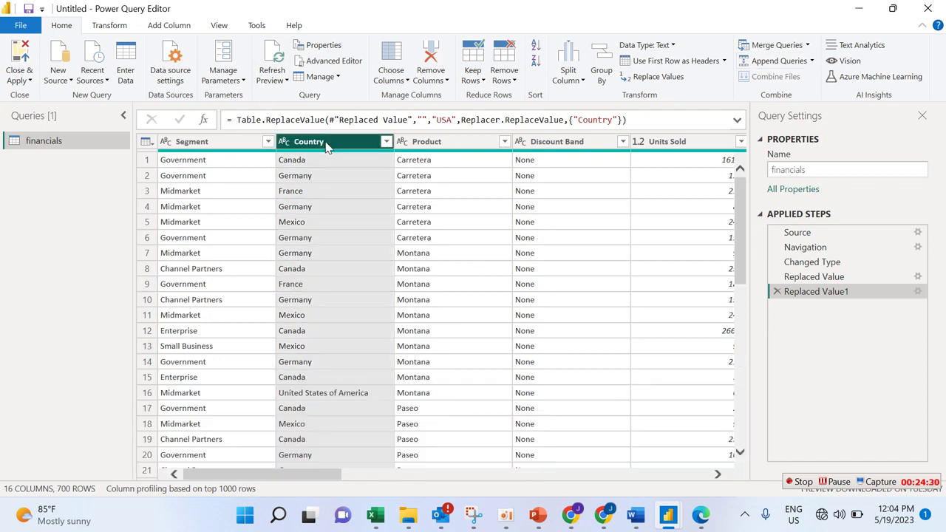
pyautogui.click(29, 81)
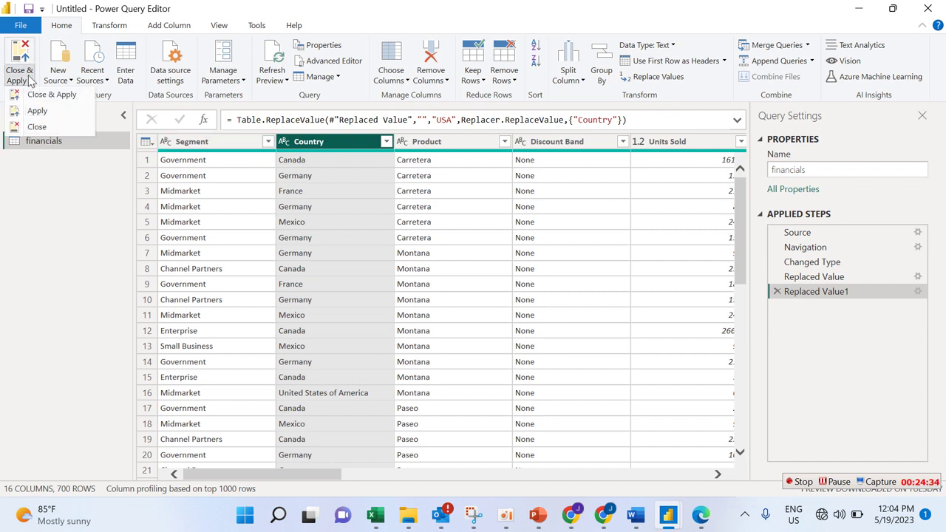
pyautogui.click(385, 150)
pyautogui.click(385, 142)
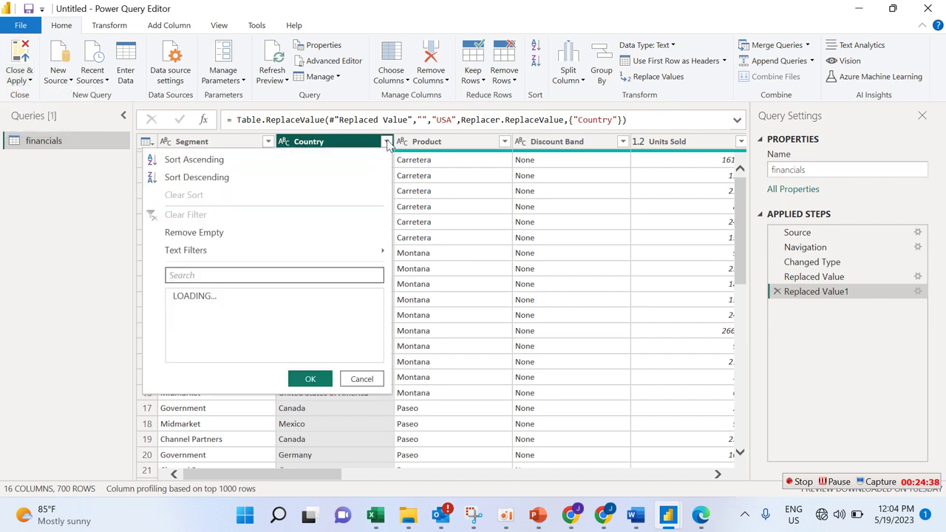
pyautogui.click(473, 282)
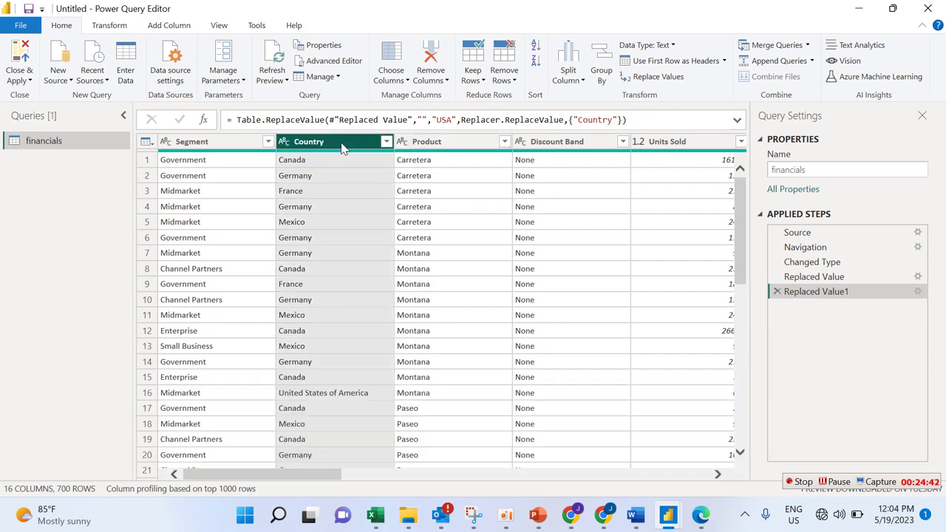
pyautogui.rightClick(342, 148)
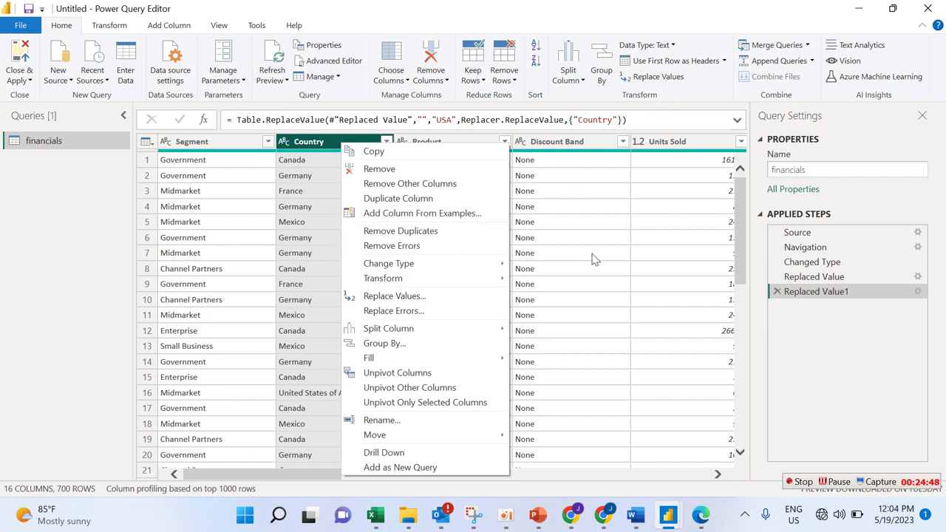
# Step: Replace "United States of America" with "USA" in the Country column of the financials query
pyautogui.click(315, 142)
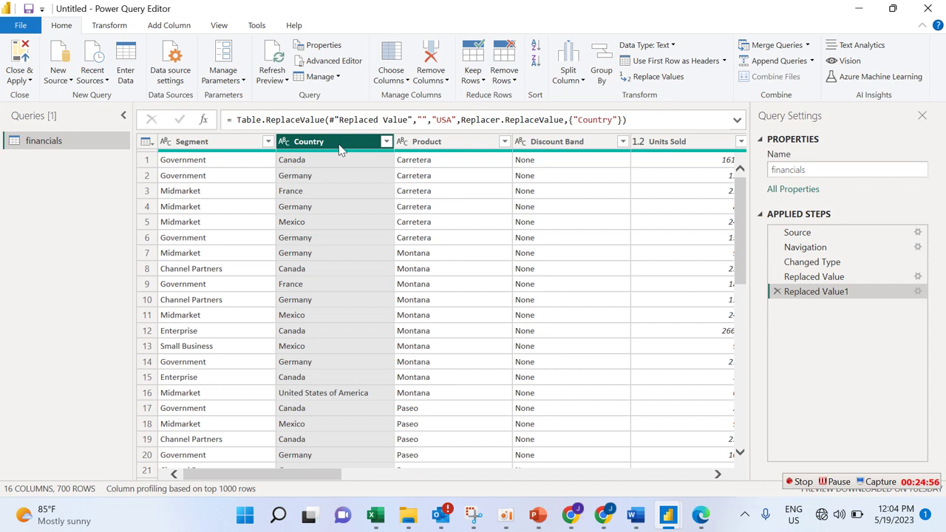
pyautogui.click(658, 77)
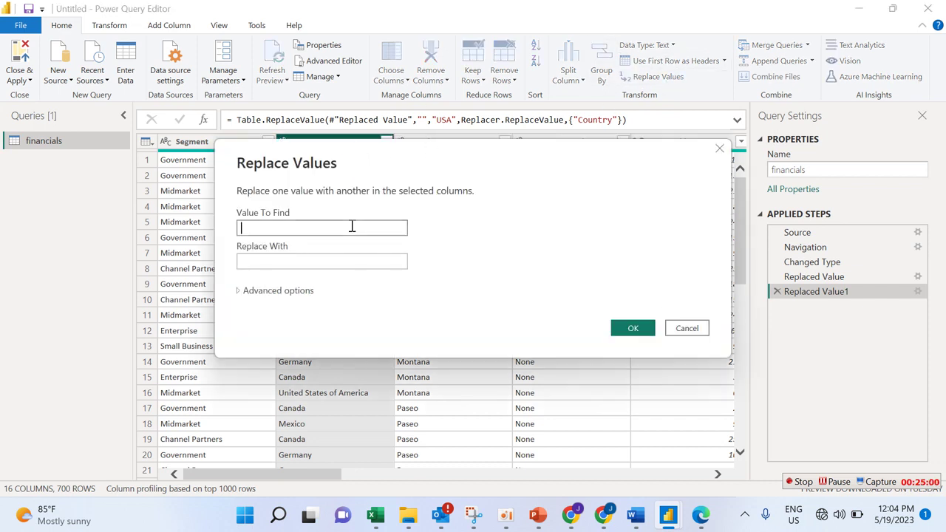
pyautogui.hotkey('ctrl', 'v')
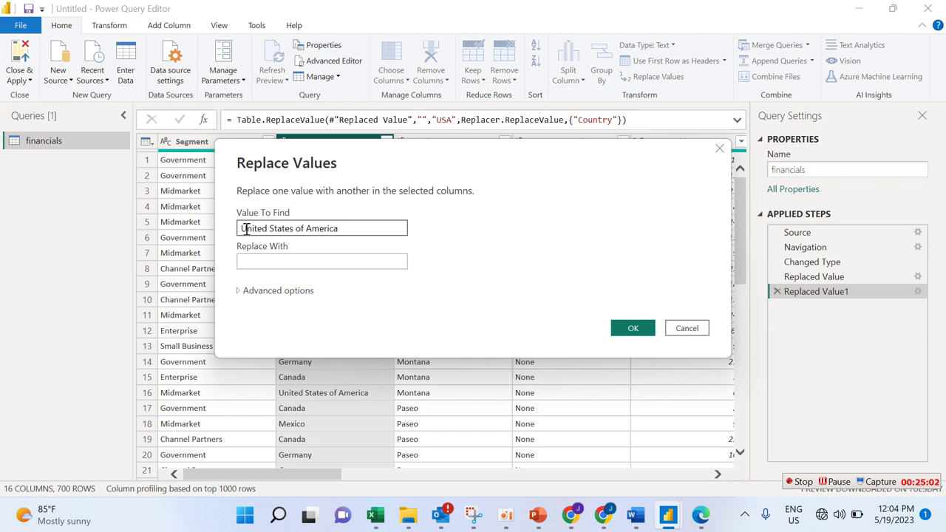
pyautogui.click(318, 262)
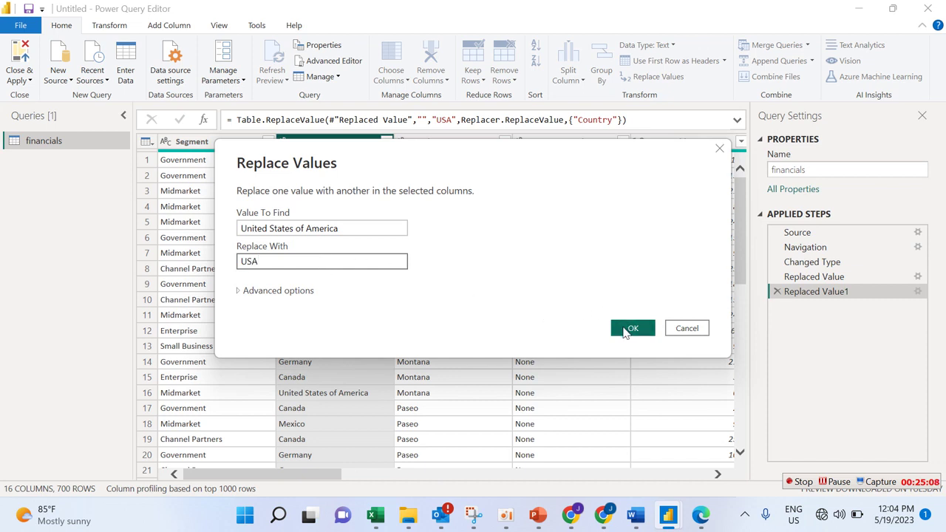
pyautogui.click(629, 327)
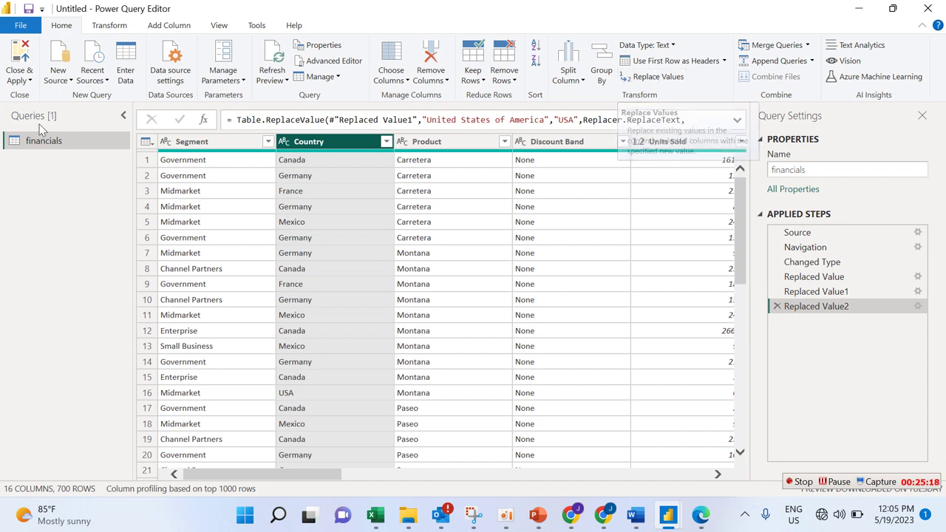
# Step: Apply the query changes, close the Power Query Editor, and return to the dashboard report page in Power BI Desktop
pyautogui.click(26, 79)
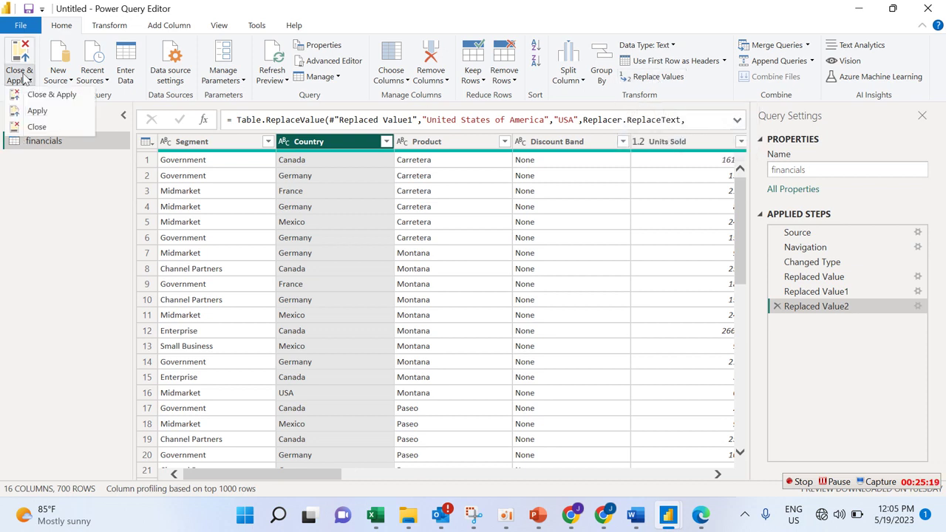
pyautogui.click(51, 104)
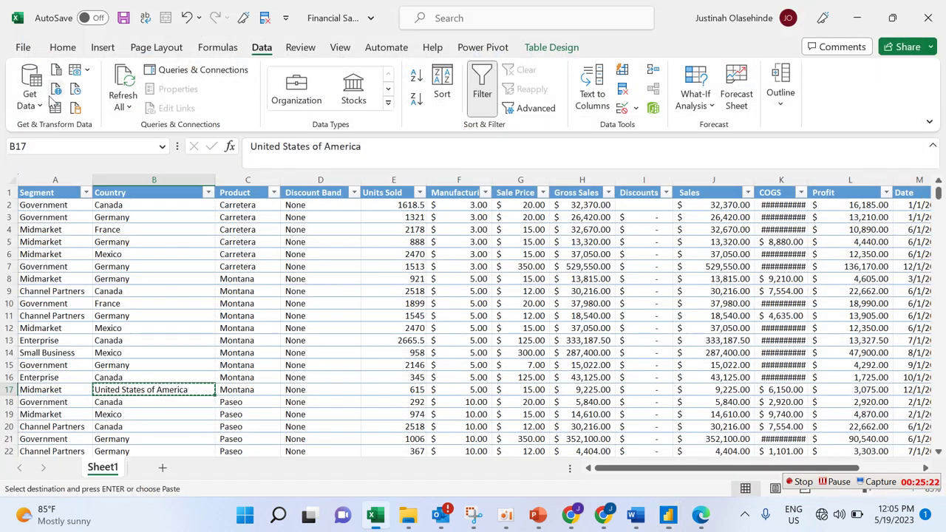
pyautogui.moveTo(667, 515)
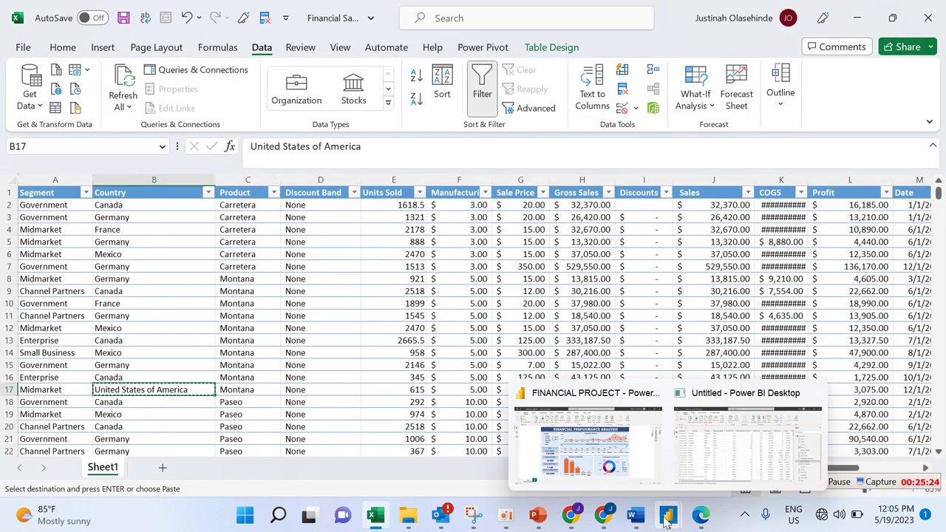
pyautogui.moveTo(690, 469)
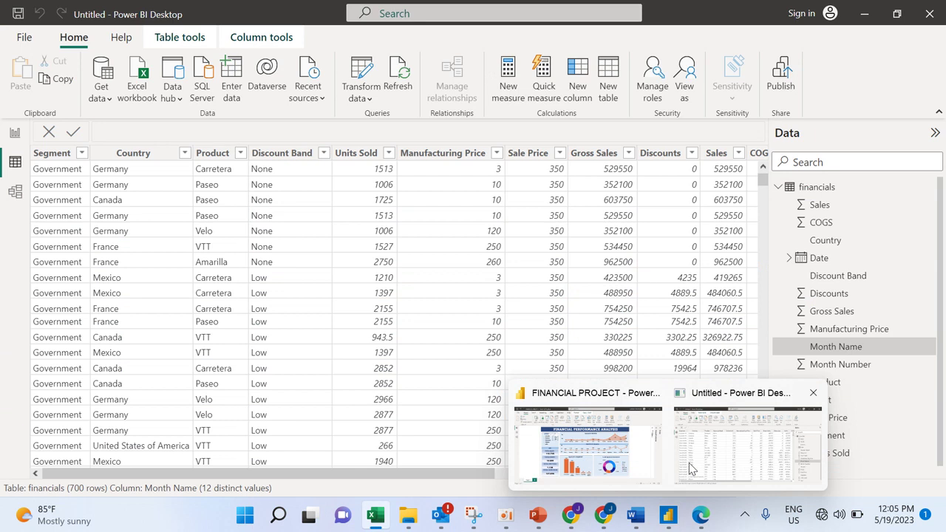
pyautogui.click(691, 469)
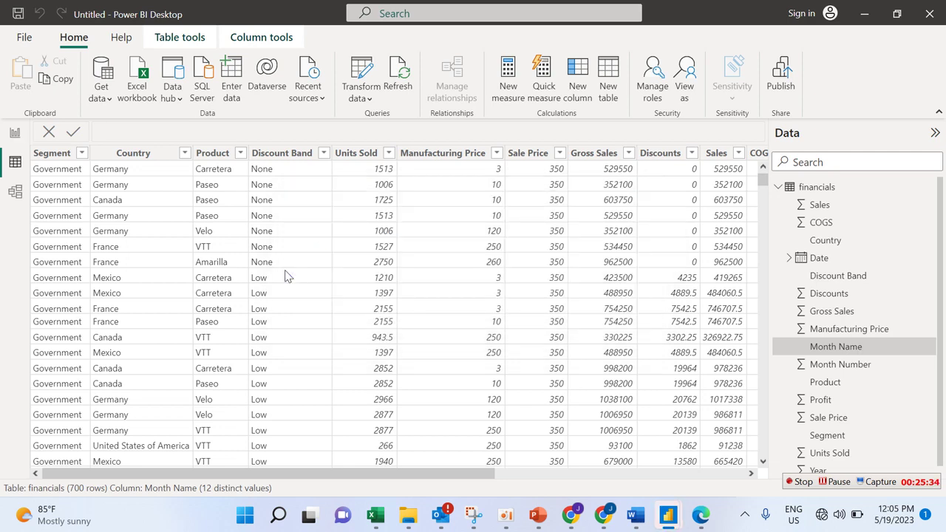
pyautogui.click(16, 135)
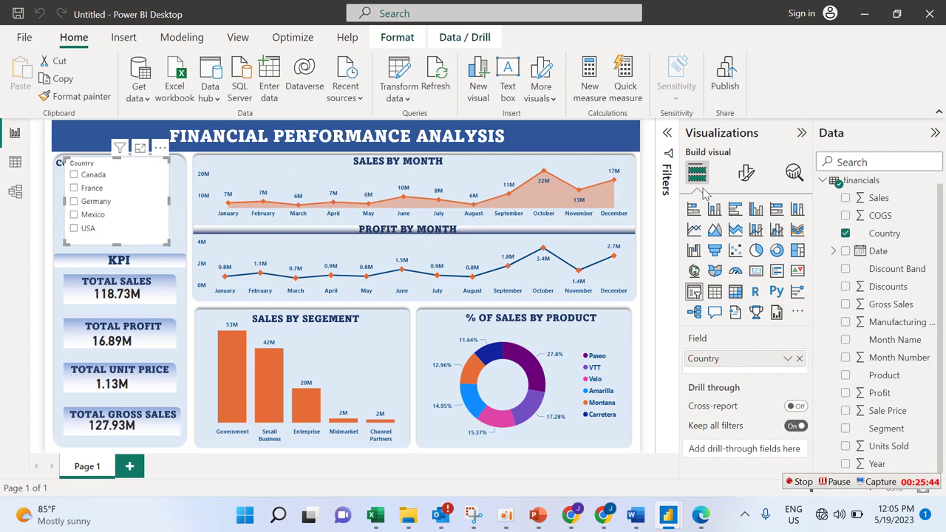
# Step: Turn off the slicer header and the background of the Country slicer
pyautogui.click(746, 173)
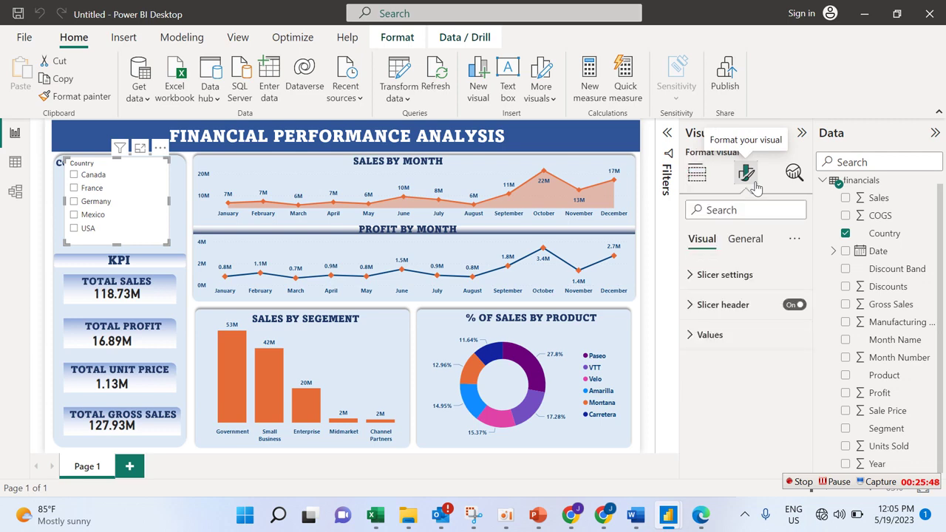
pyautogui.click(790, 305)
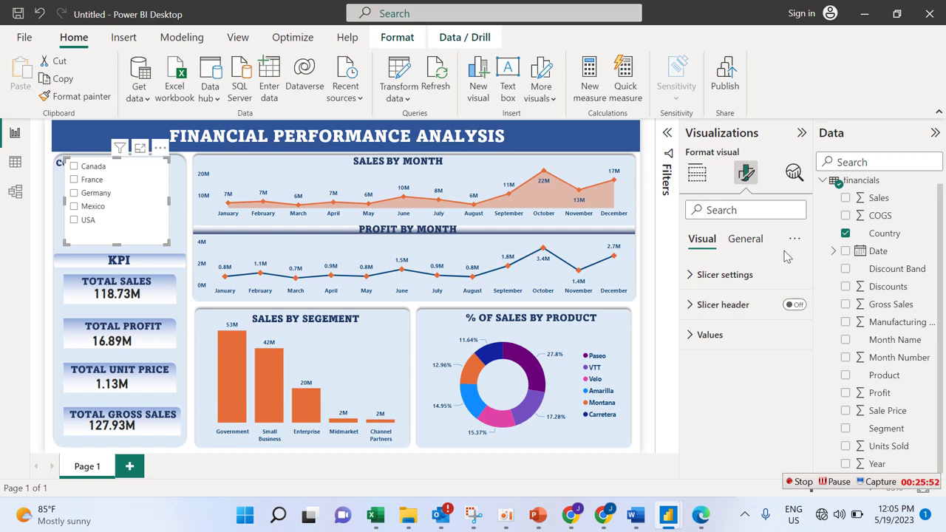
pyautogui.click(747, 240)
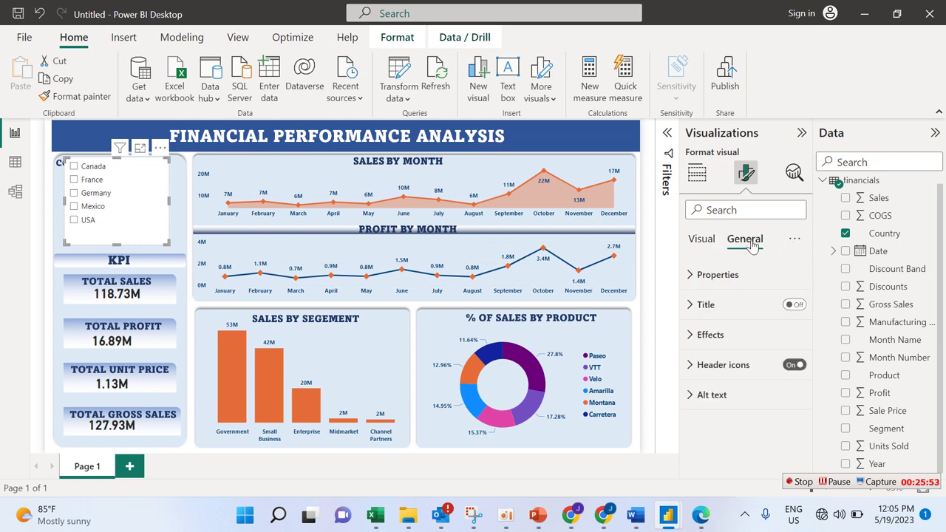
pyautogui.click(764, 338)
pyautogui.click(786, 371)
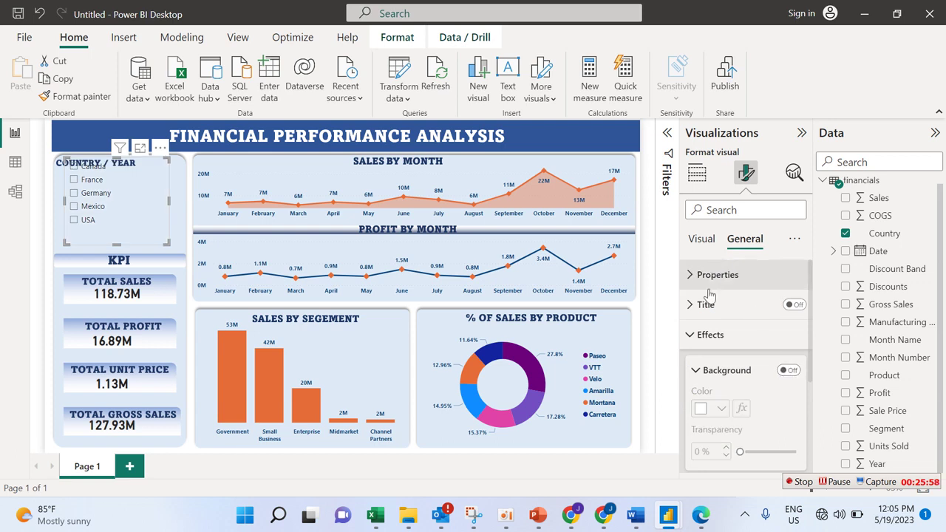
pyautogui.click(695, 335)
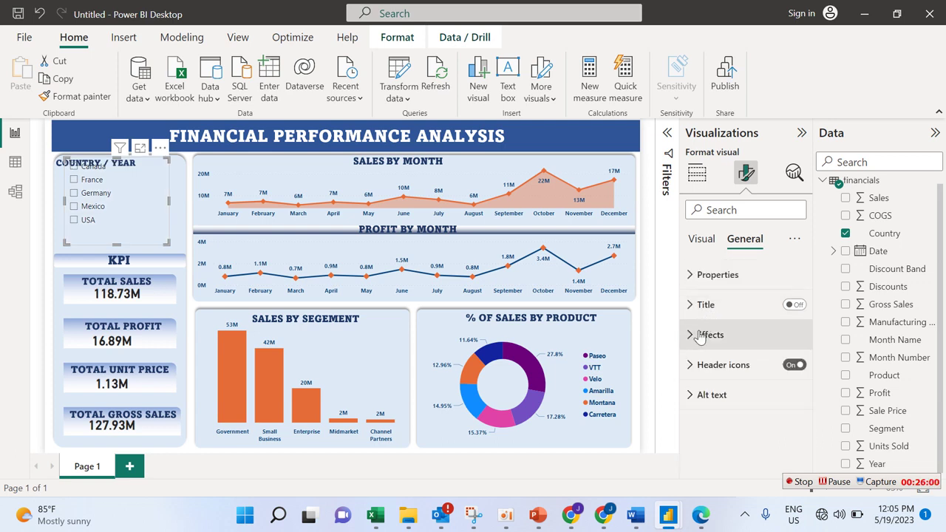
# Step: Format the Country slicer's values in bold with the dark blue recent color
pyautogui.click(701, 238)
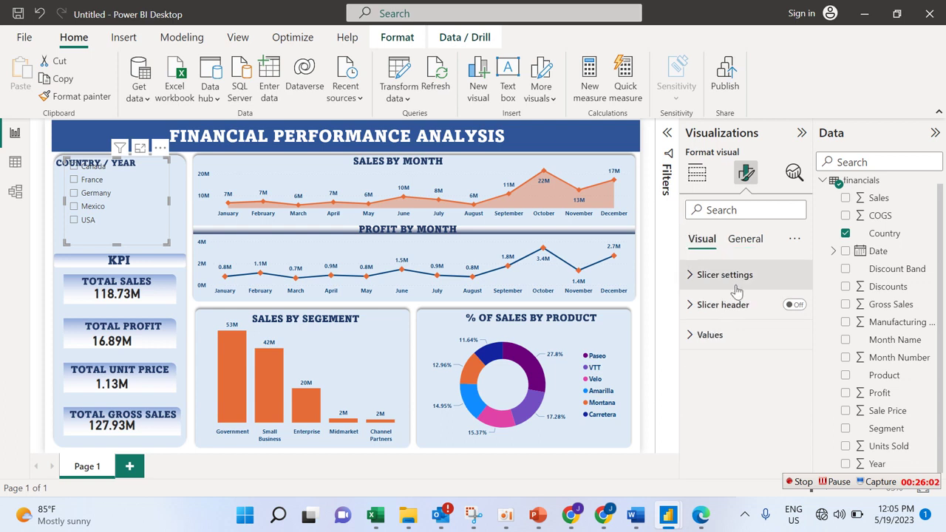
pyautogui.click(737, 333)
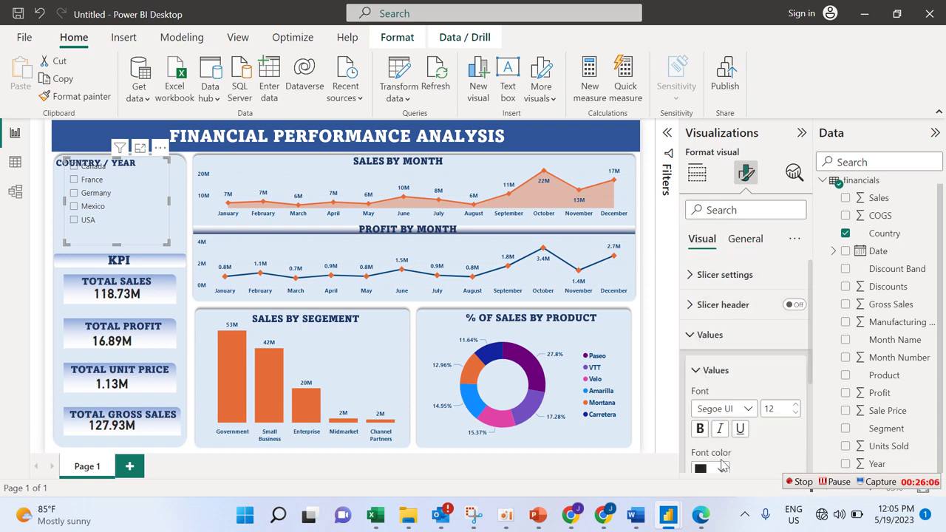
pyautogui.click(721, 471)
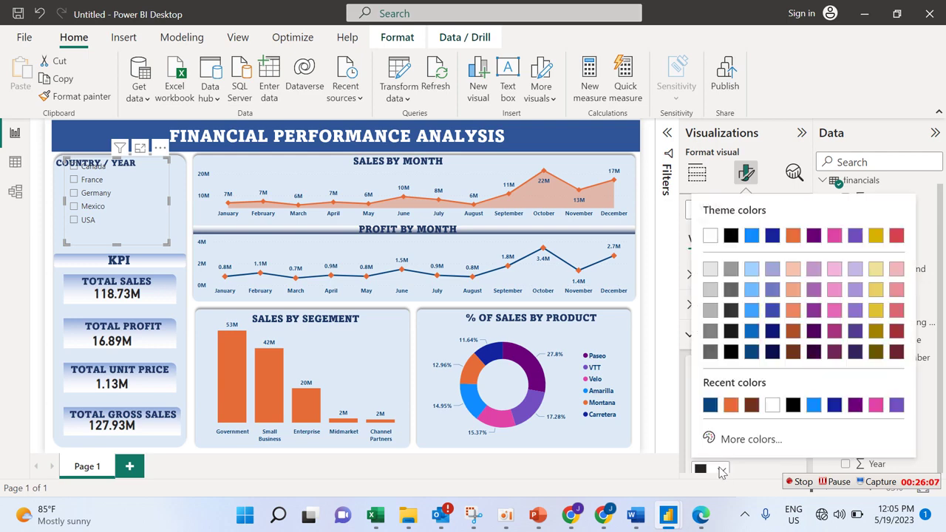
pyautogui.click(707, 402)
pyautogui.click(700, 428)
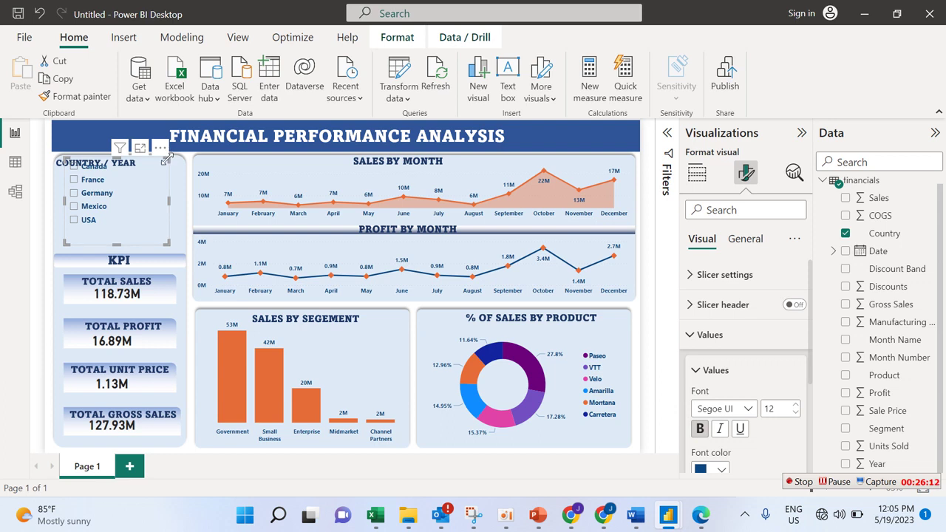
# Step: Narrow the Country slicer below the COUNTRY / YEAR heading and place a copy of it directly to its right
pyautogui.moveTo(167, 157); pyautogui.dragTo(130, 177)
pyautogui.click(130, 180)
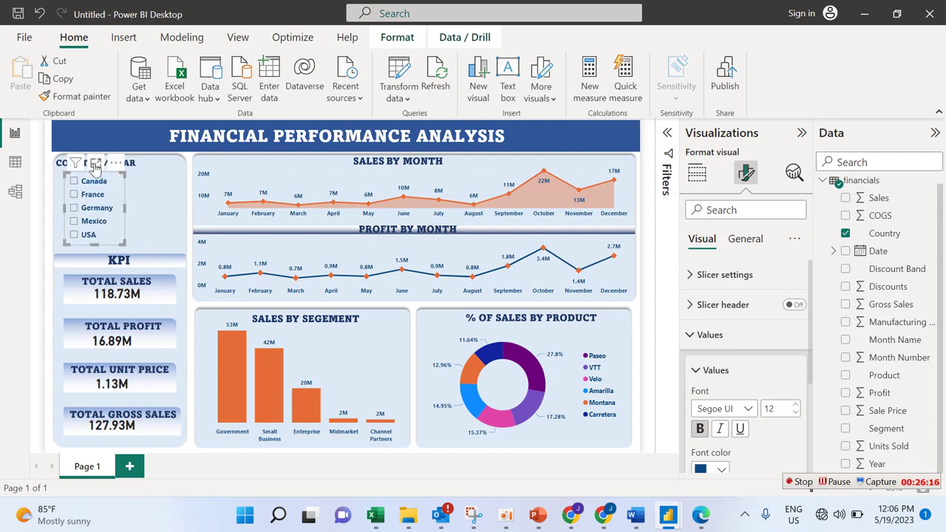
pyautogui.click(56, 78)
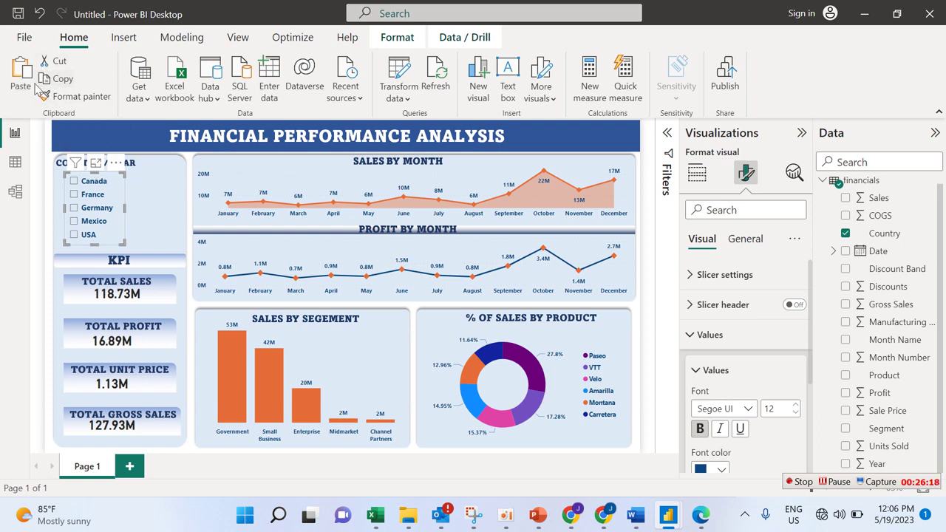
pyautogui.click(28, 84)
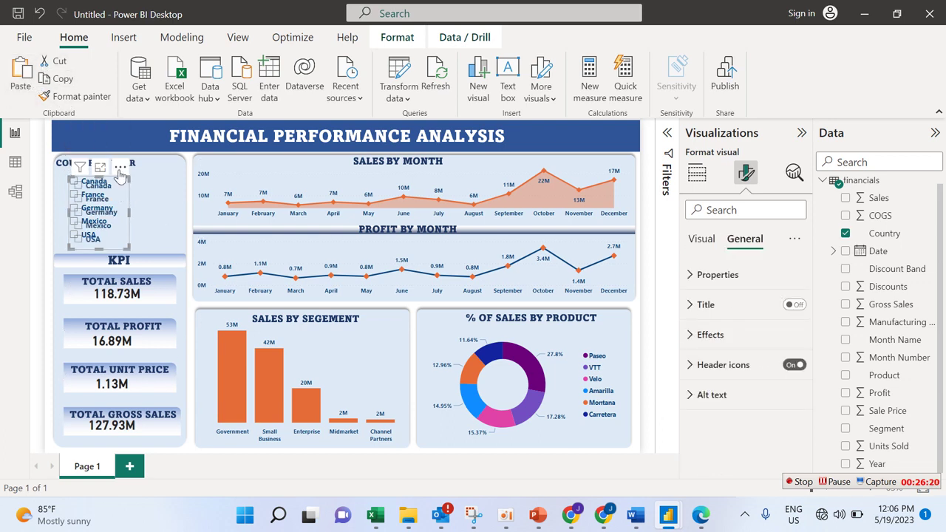
pyautogui.moveTo(133, 174); pyautogui.dragTo(185, 176)
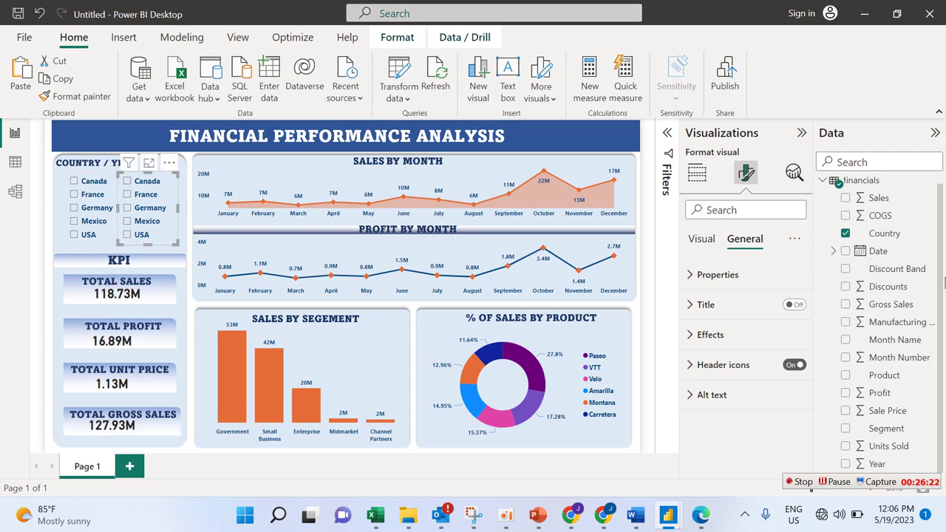
# Step: Replace the copied slicer's Country field with Year and shorten the slicer to fit its two entries
pyautogui.click(696, 172)
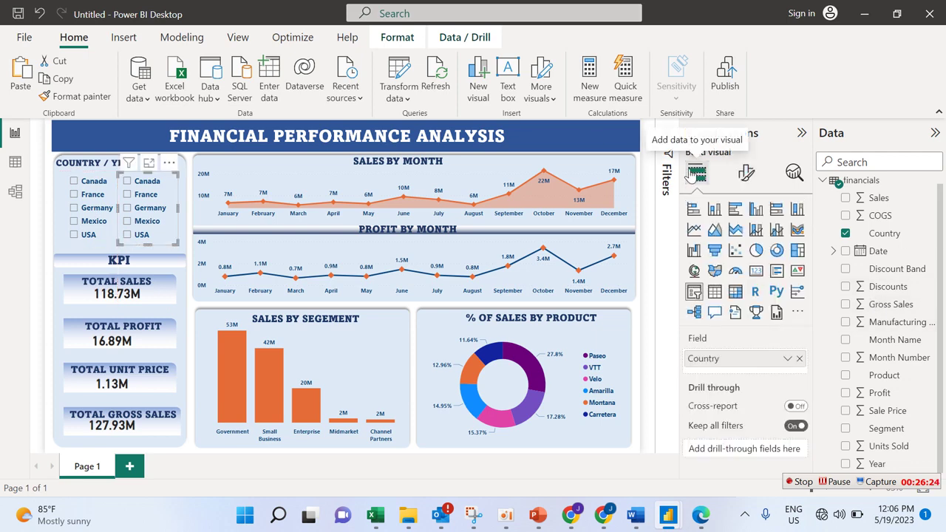
pyautogui.click(799, 358)
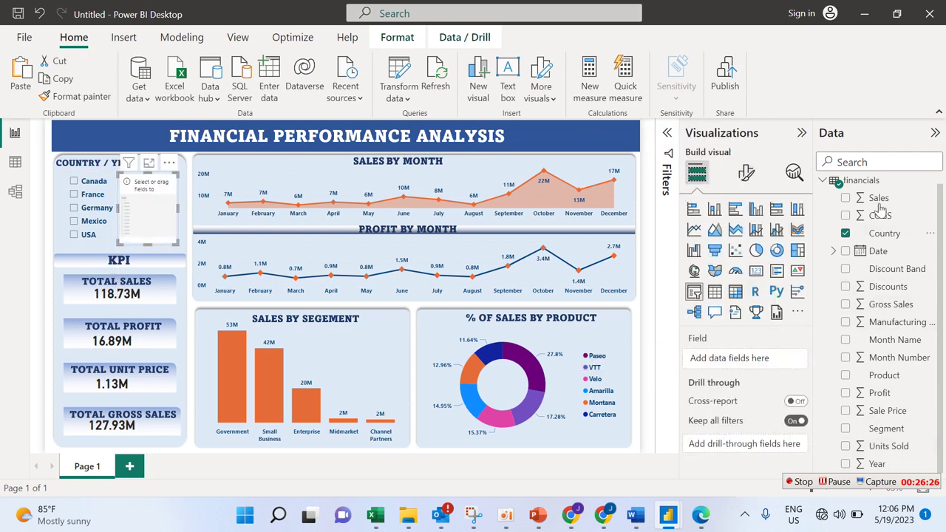
pyautogui.click(845, 464)
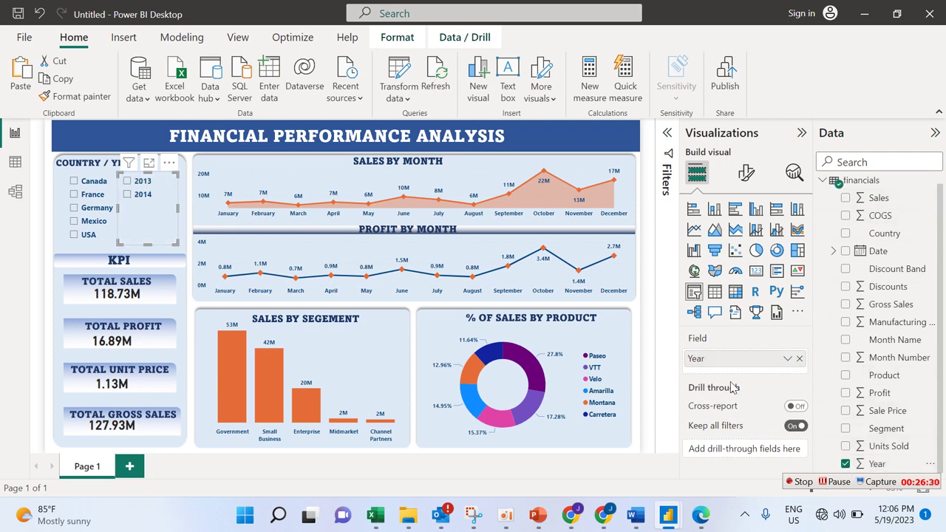
pyautogui.moveTo(176, 240); pyautogui.dragTo(182, 208)
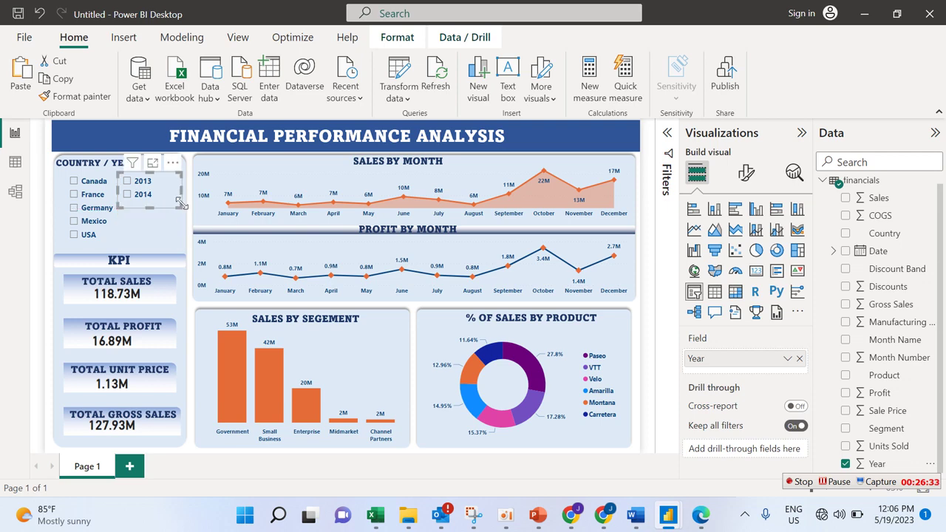
# Step: Test both slicers by filtering the dashboard by Canada and by year, clearing each filter and deselecting the visual
pyautogui.click(73, 182)
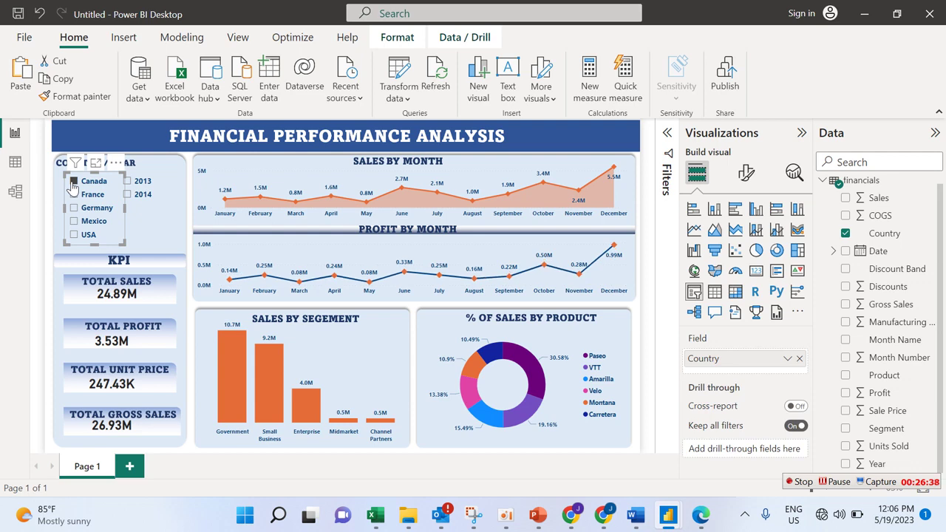
pyautogui.click(73, 184)
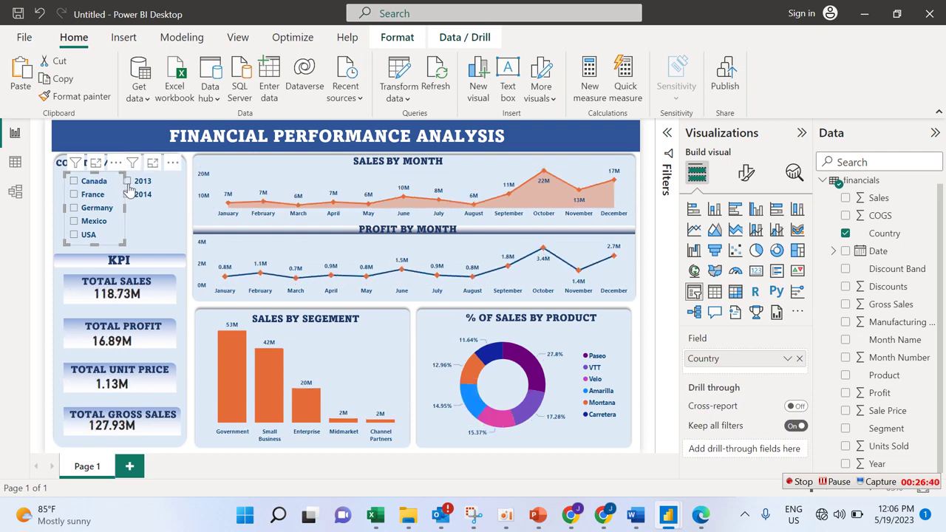
pyautogui.click(127, 183)
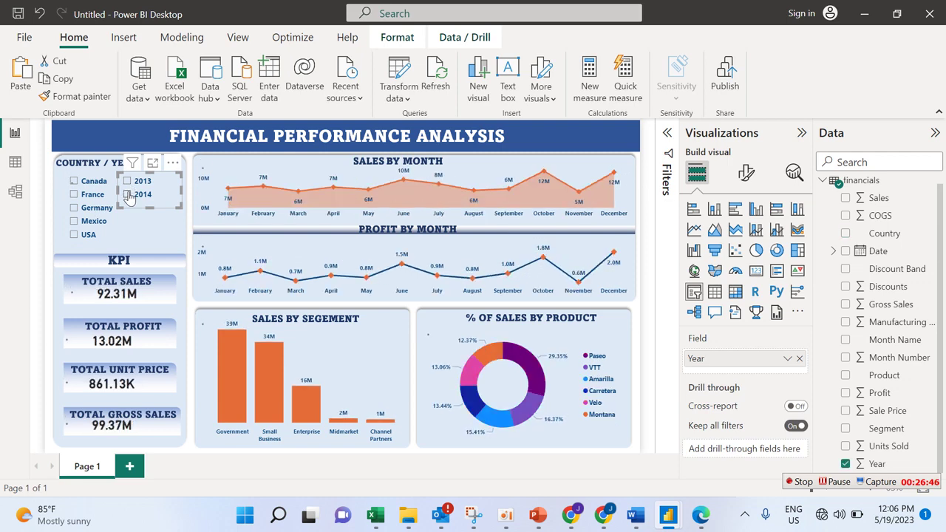
pyautogui.click(127, 195)
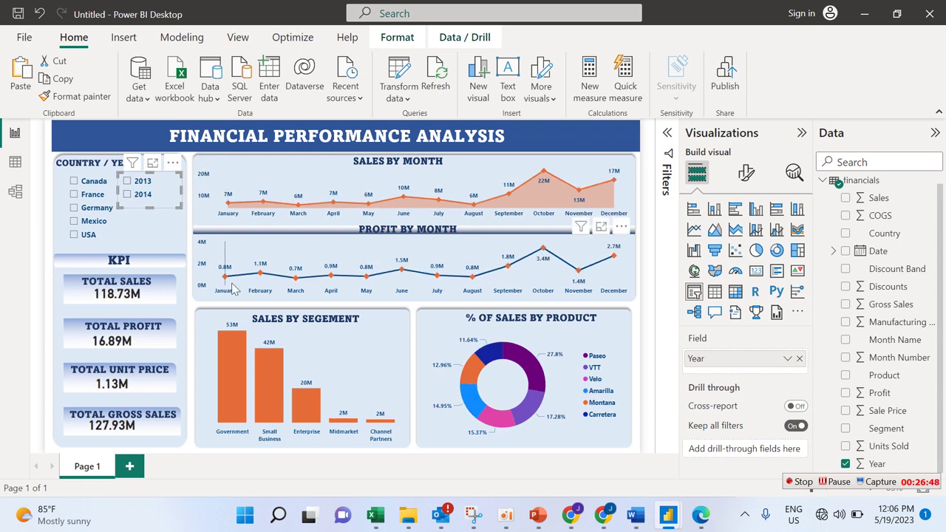
pyautogui.click(187, 249)
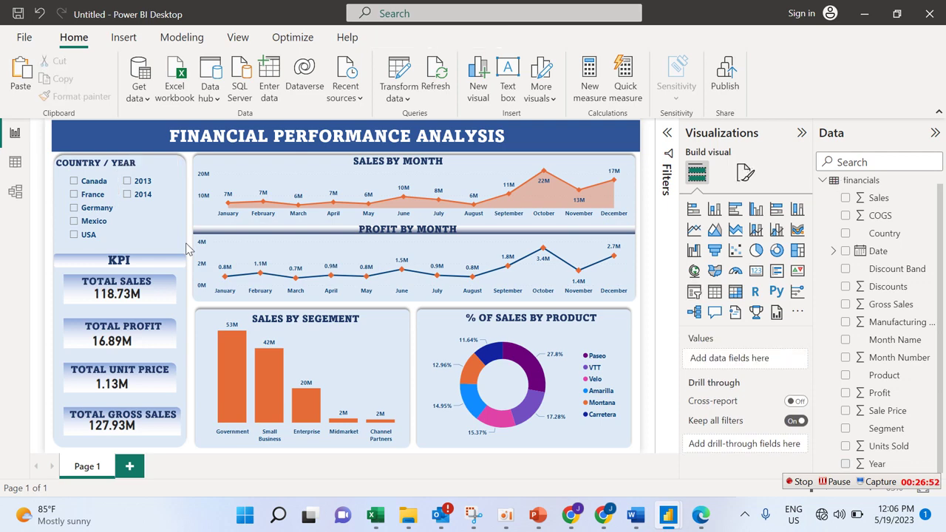